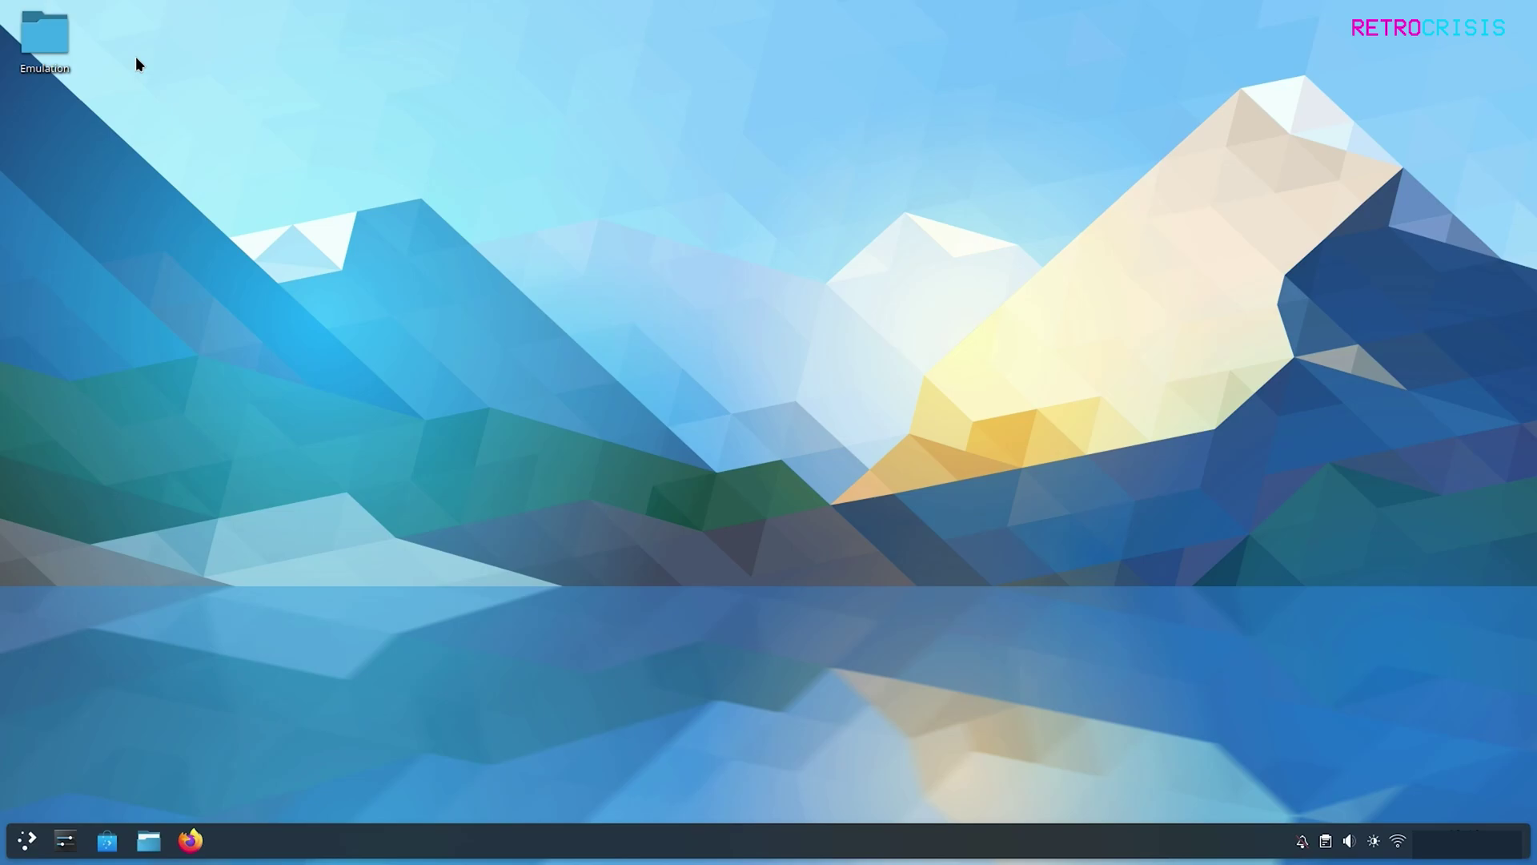
Check the Xbox 360 Controller in the system's game controller settings and close the settings.
click(65, 840)
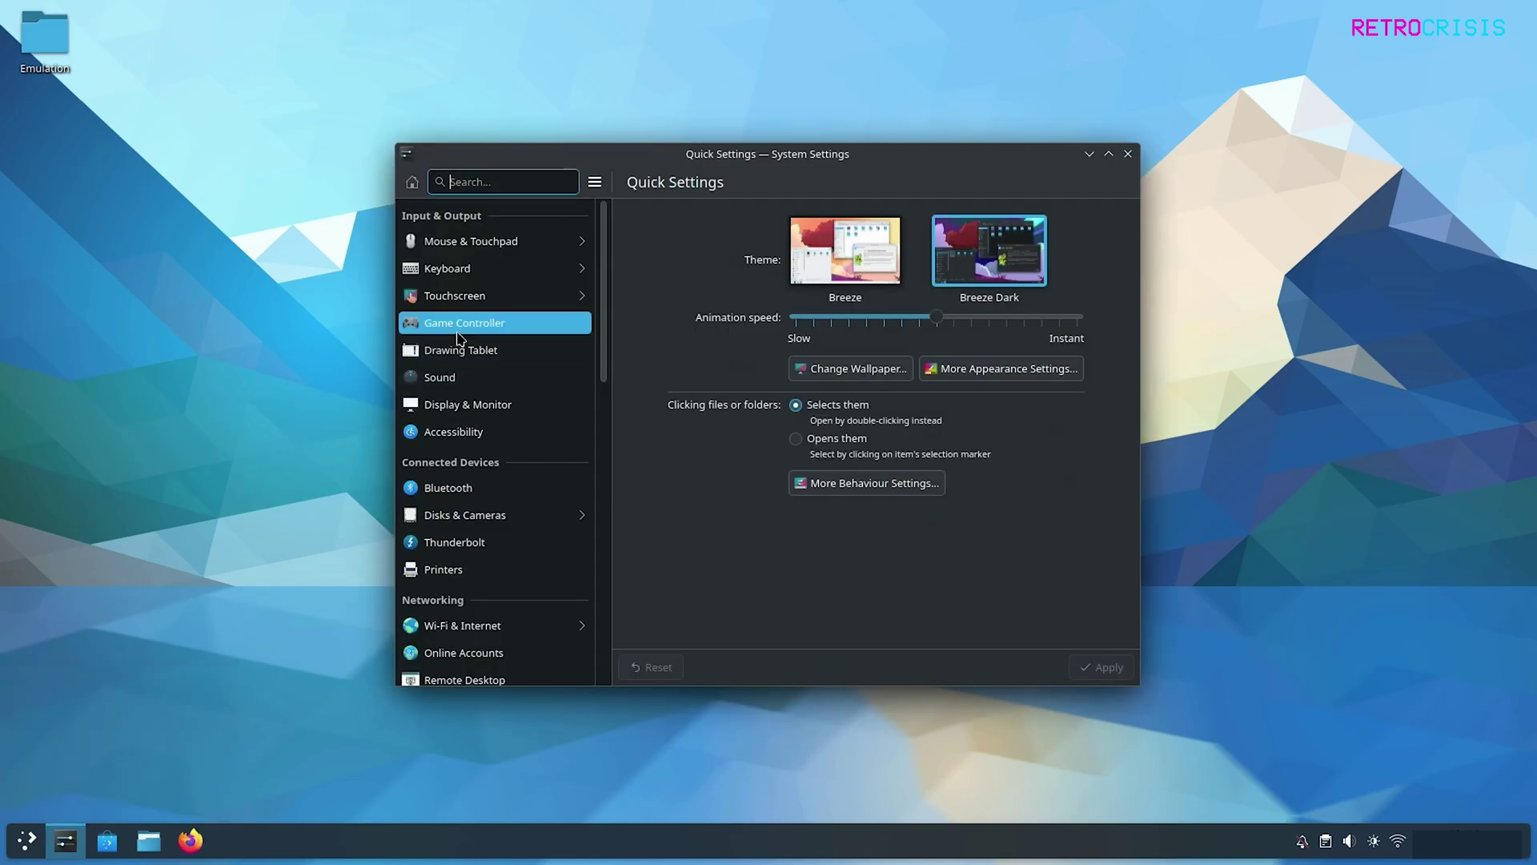
click(462, 328)
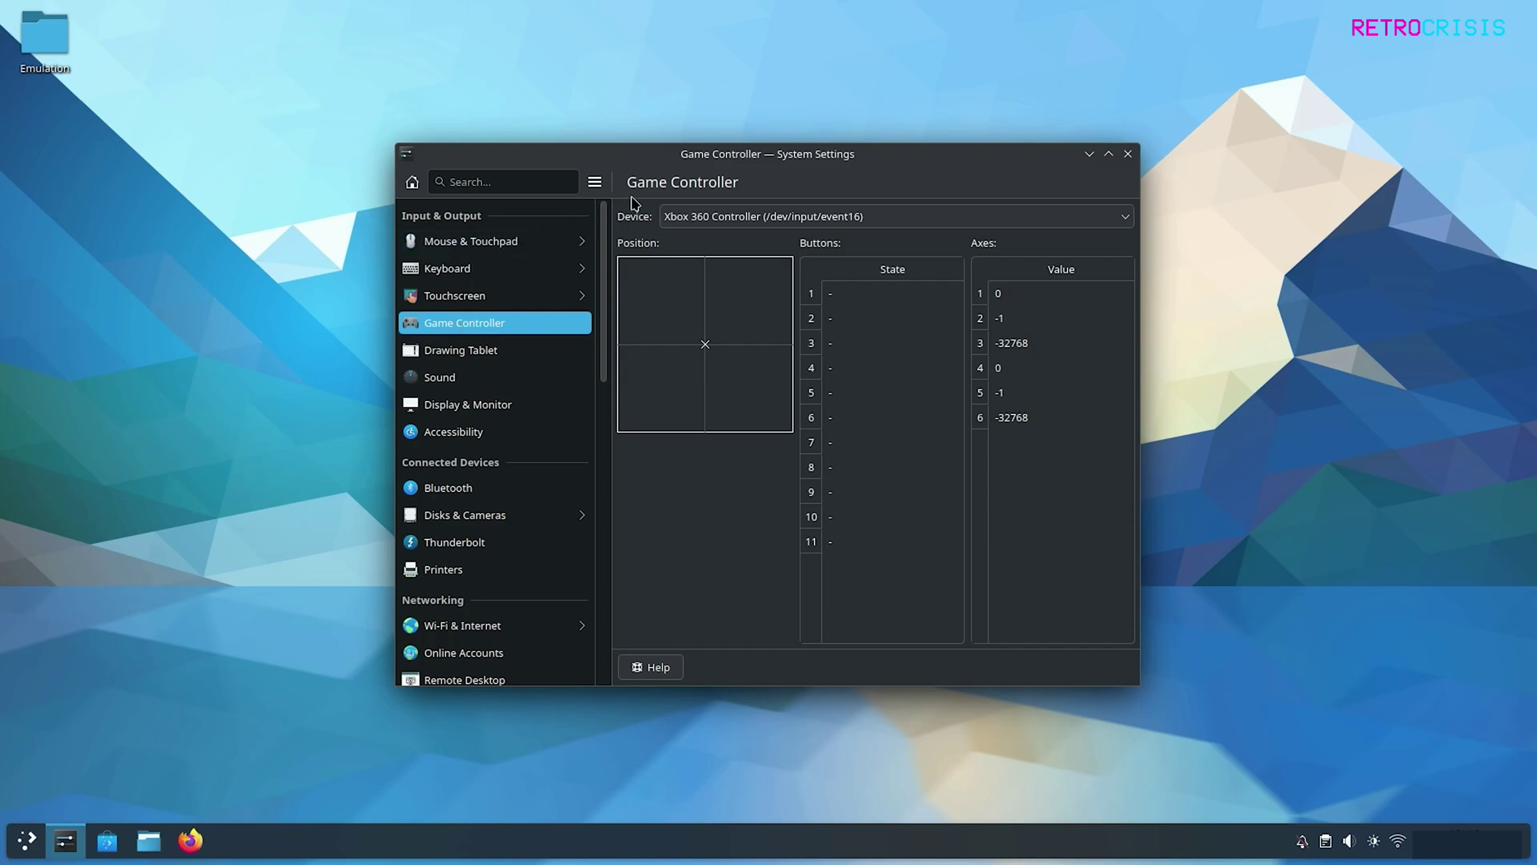
click(695, 221)
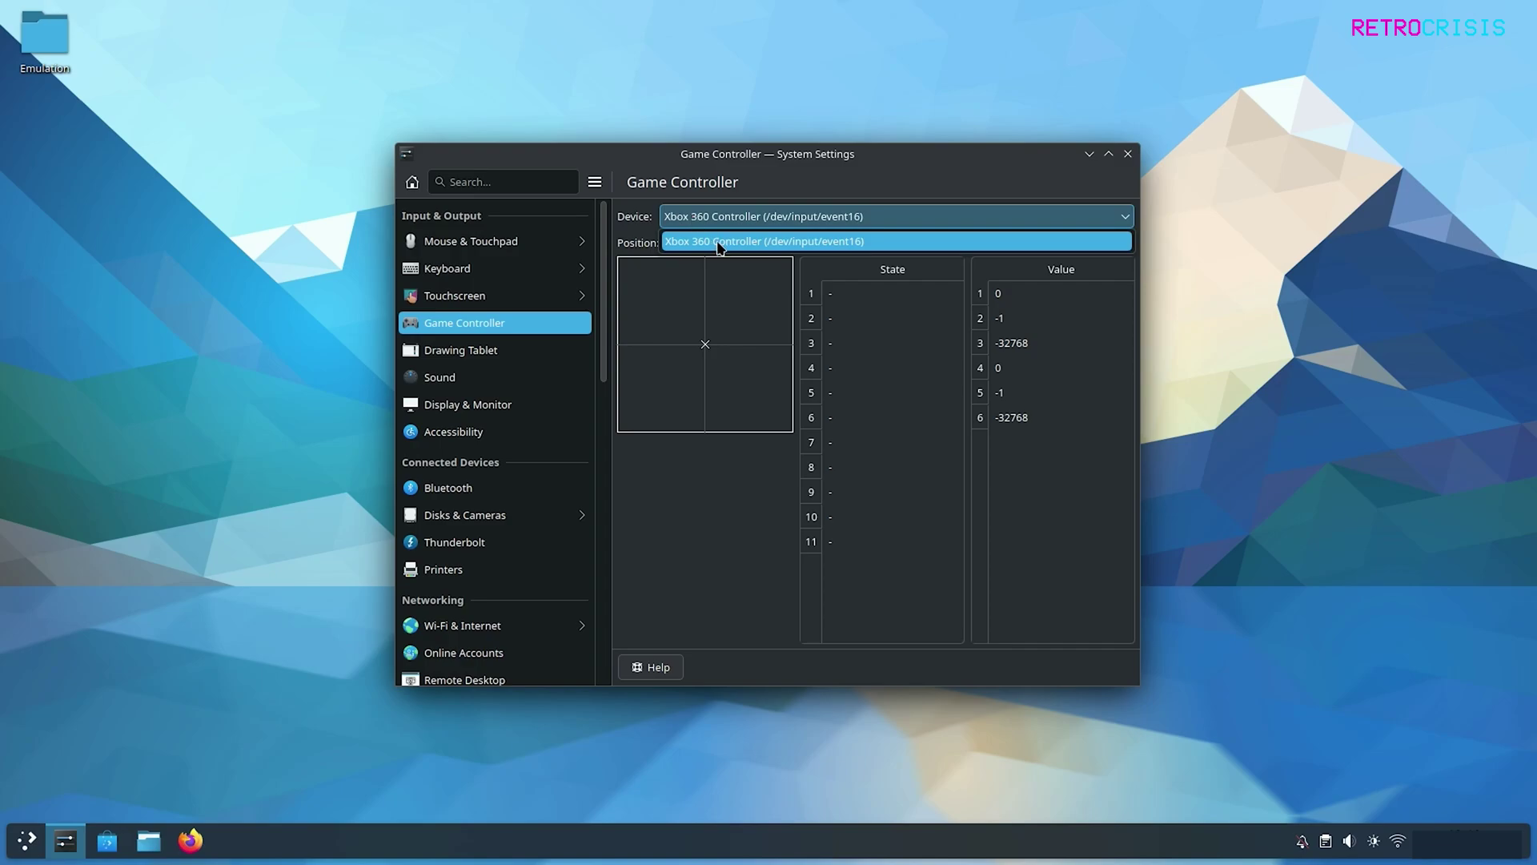
click(715, 243)
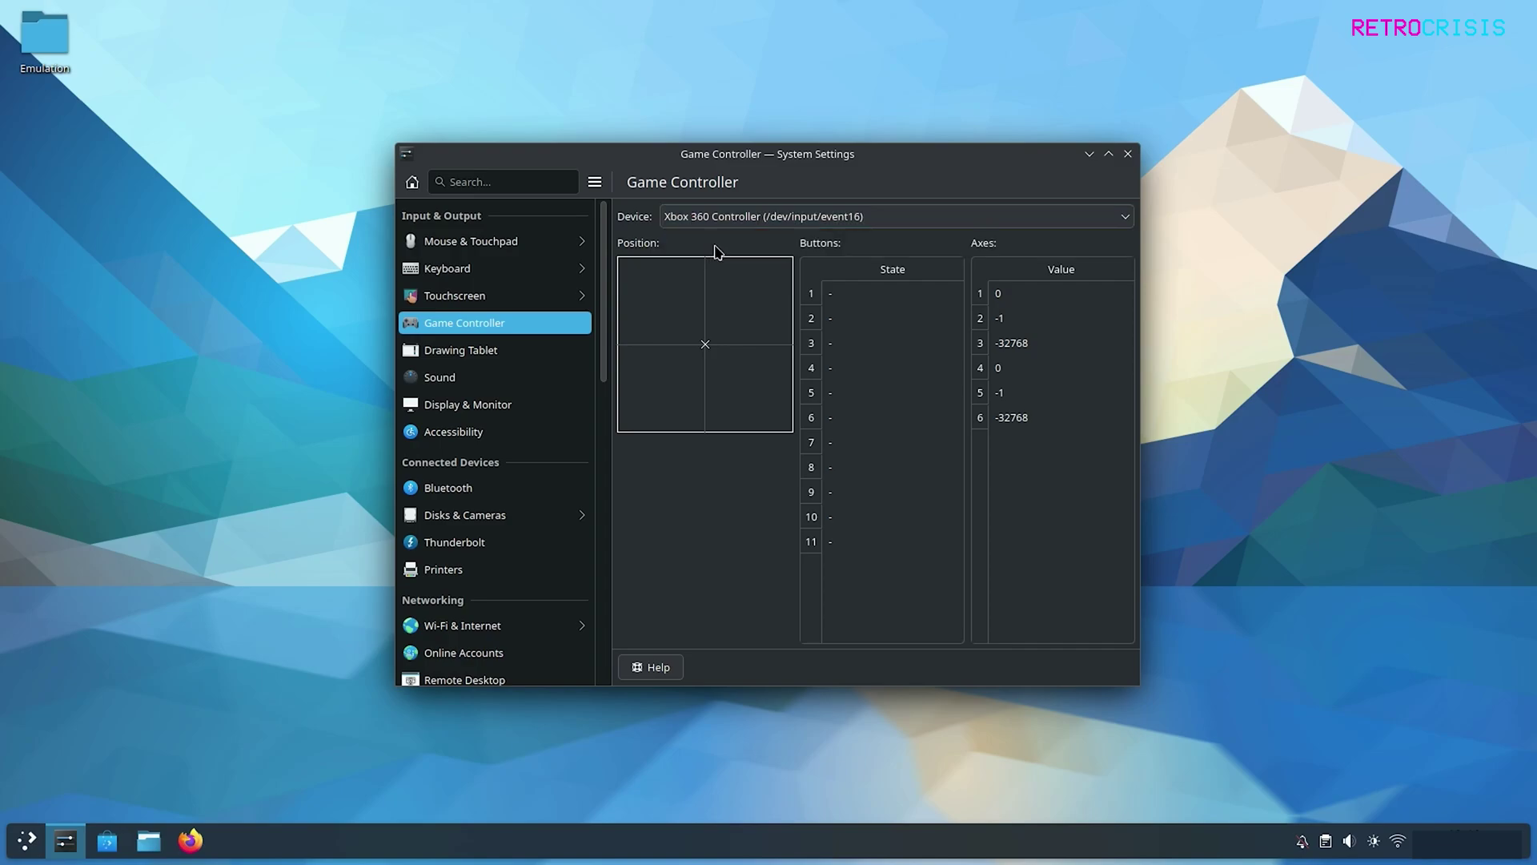
click(1127, 157)
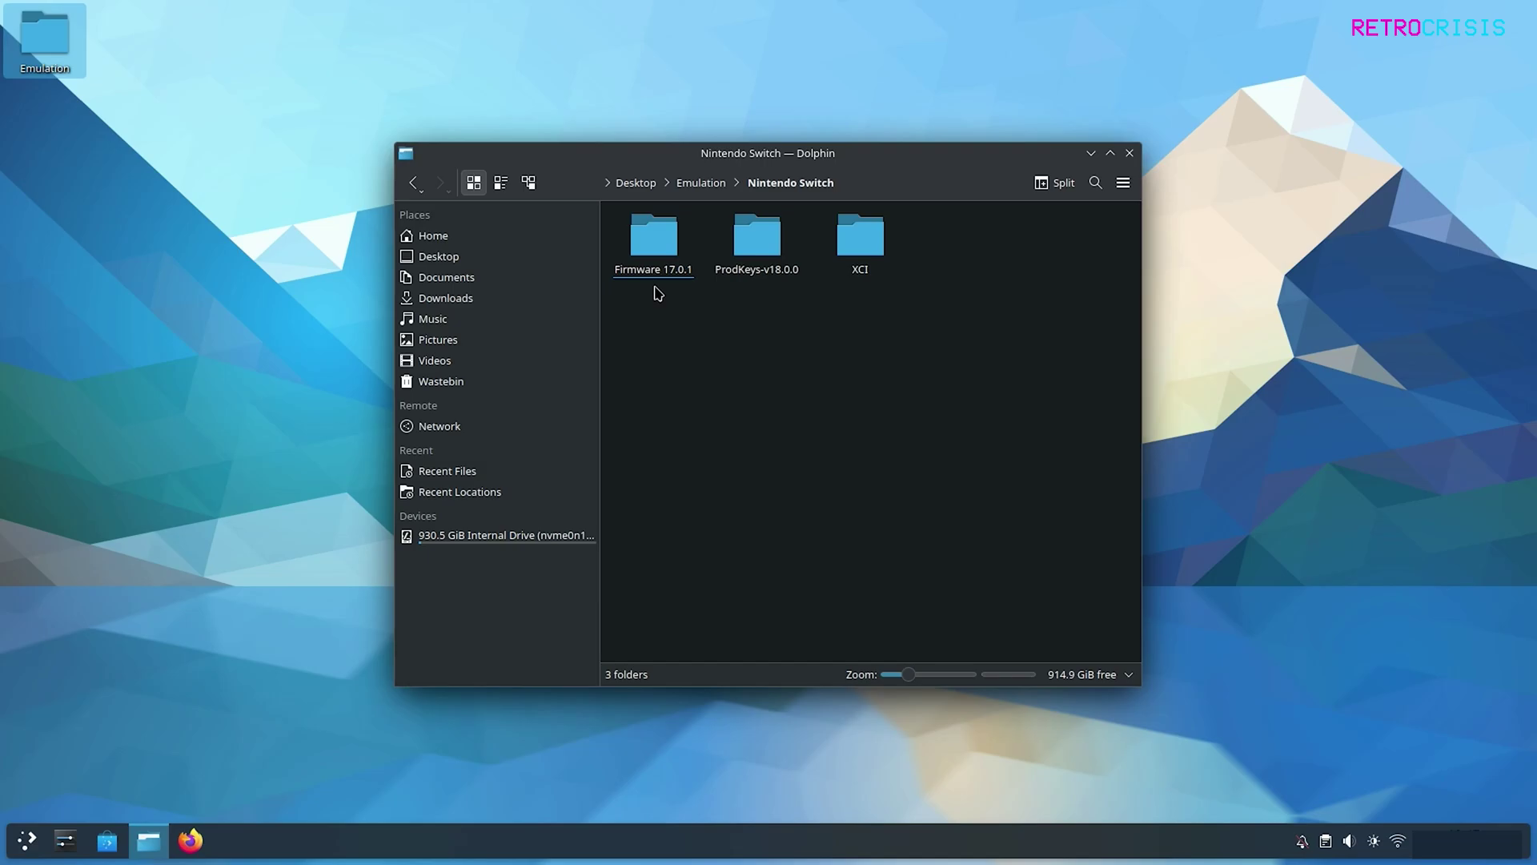
Inspect the contents of the Firmware 17.0.1 and ProdKeys-v18.0.0 folders in the Nintendo Switch folder, then close the file manager.
double_click(658, 233)
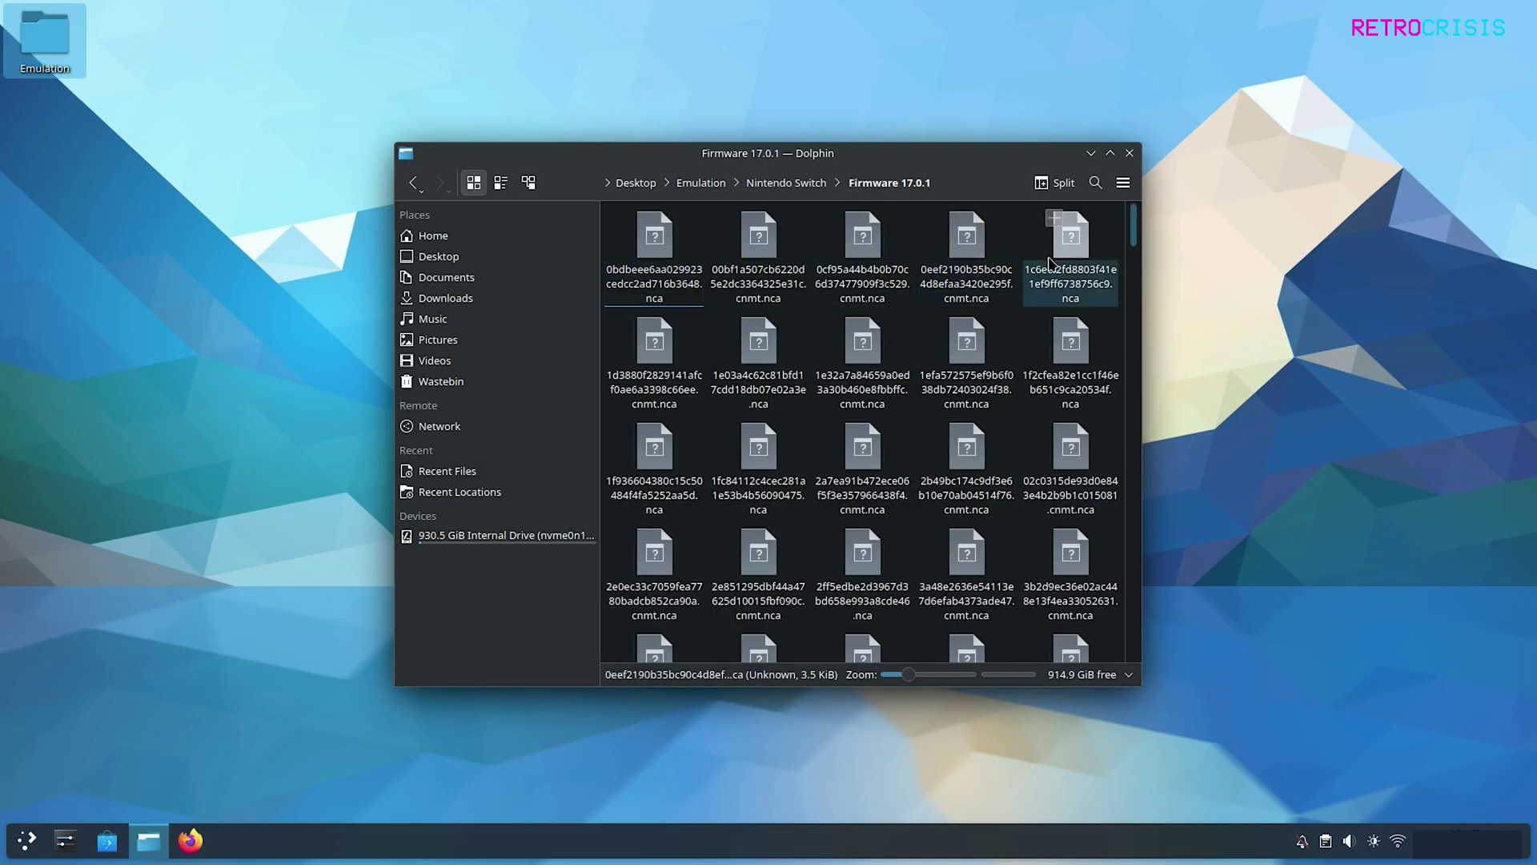
scroll(1049, 263, down, 10)
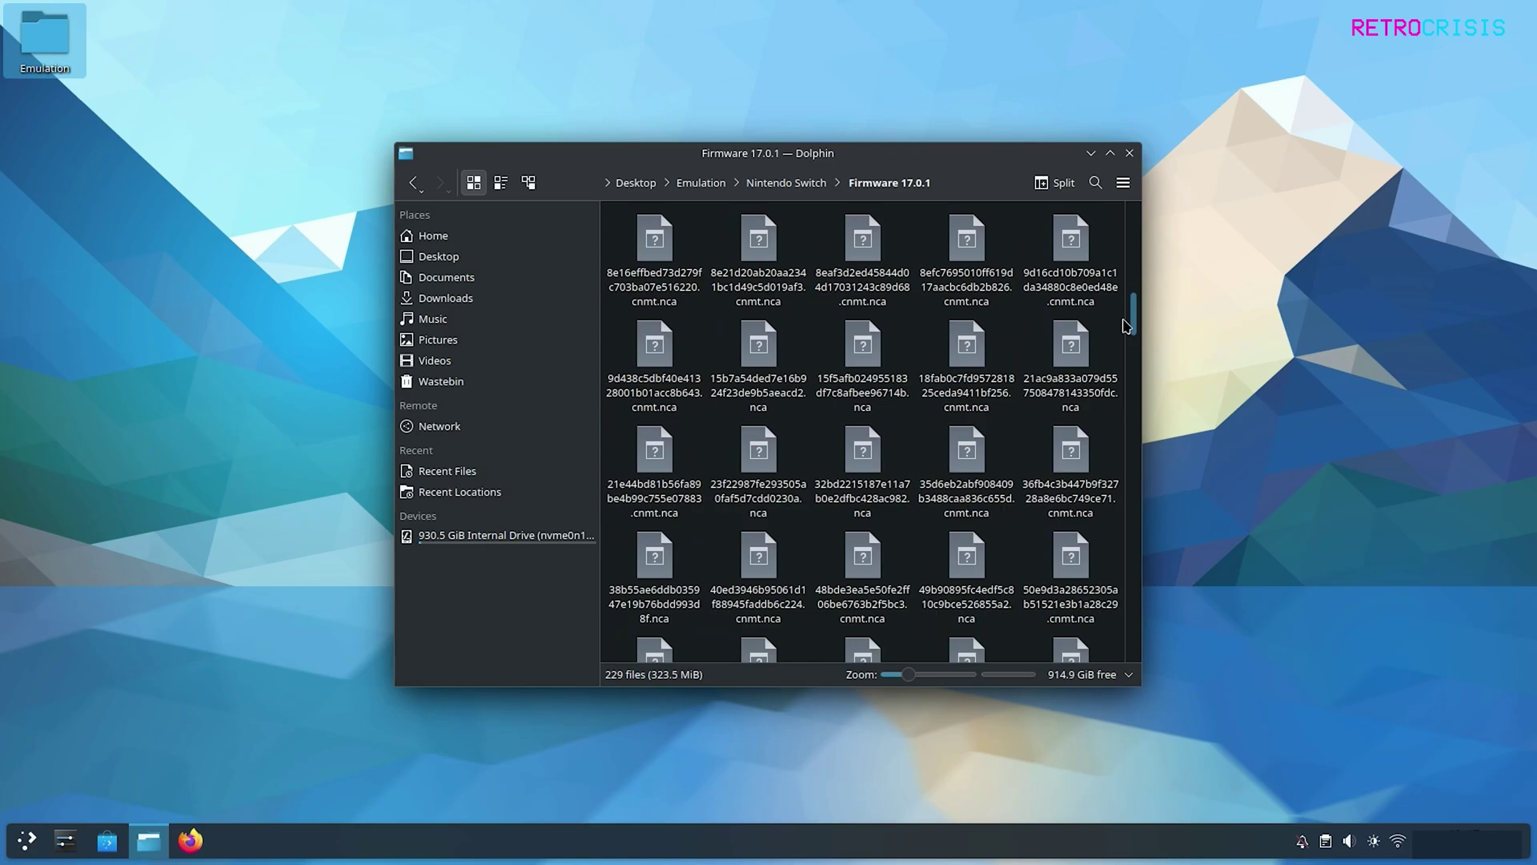
scroll(1116, 481, down, 5)
click(413, 184)
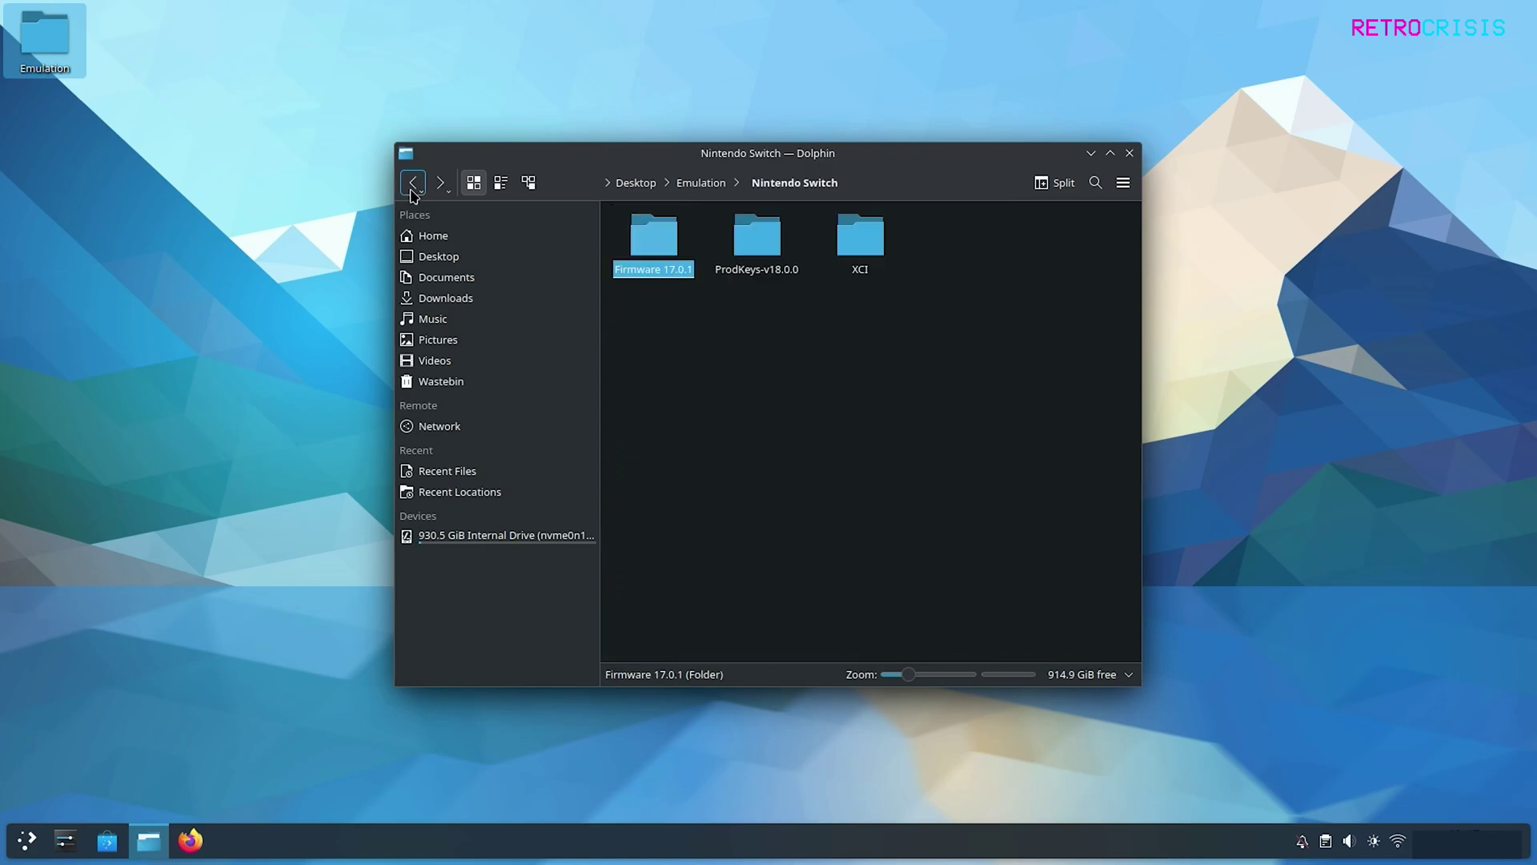
click(759, 260)
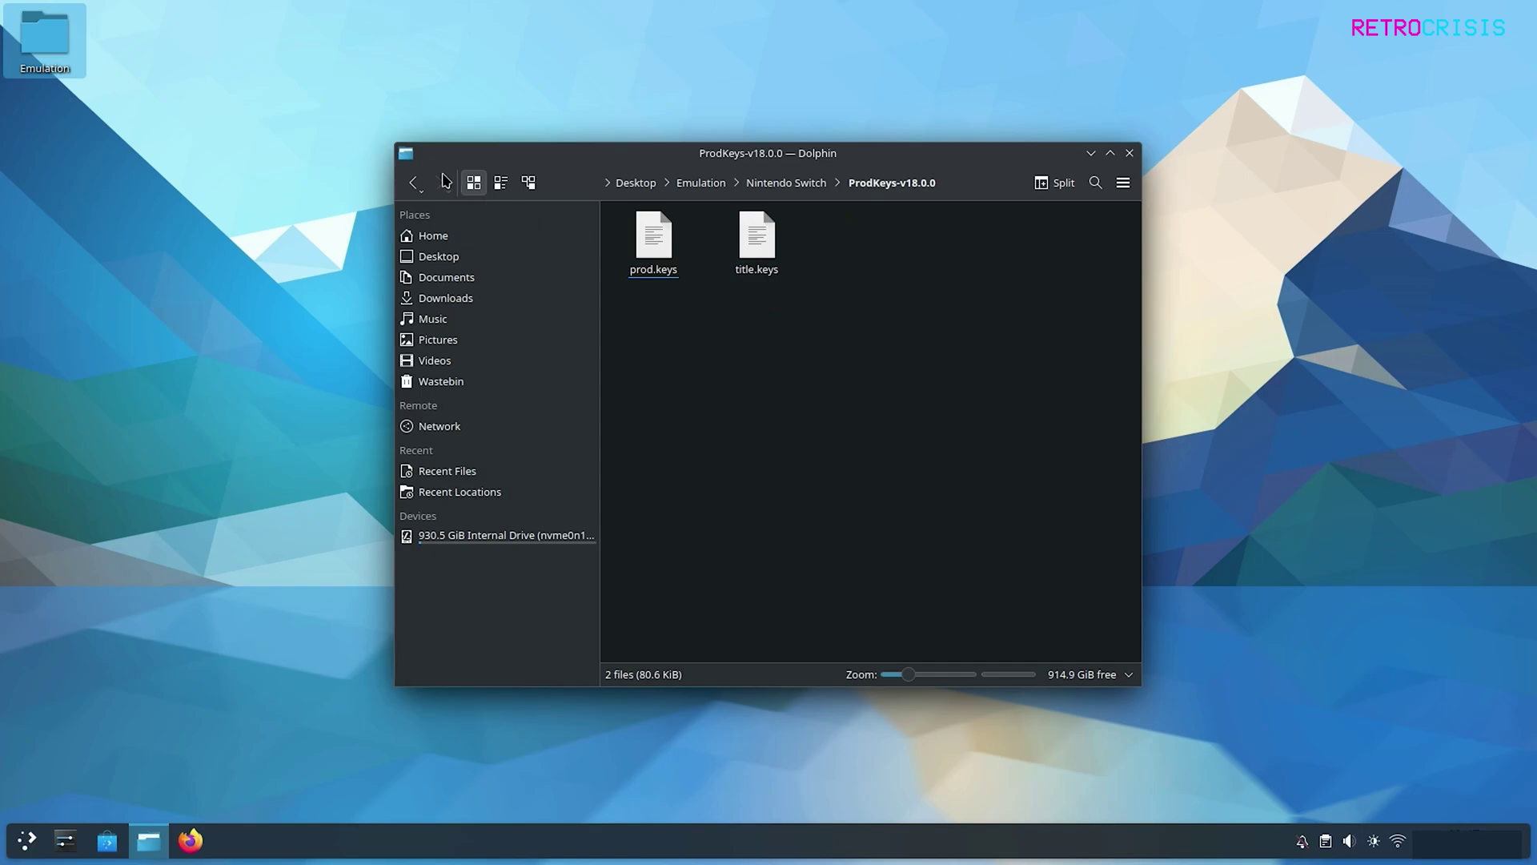
click(414, 183)
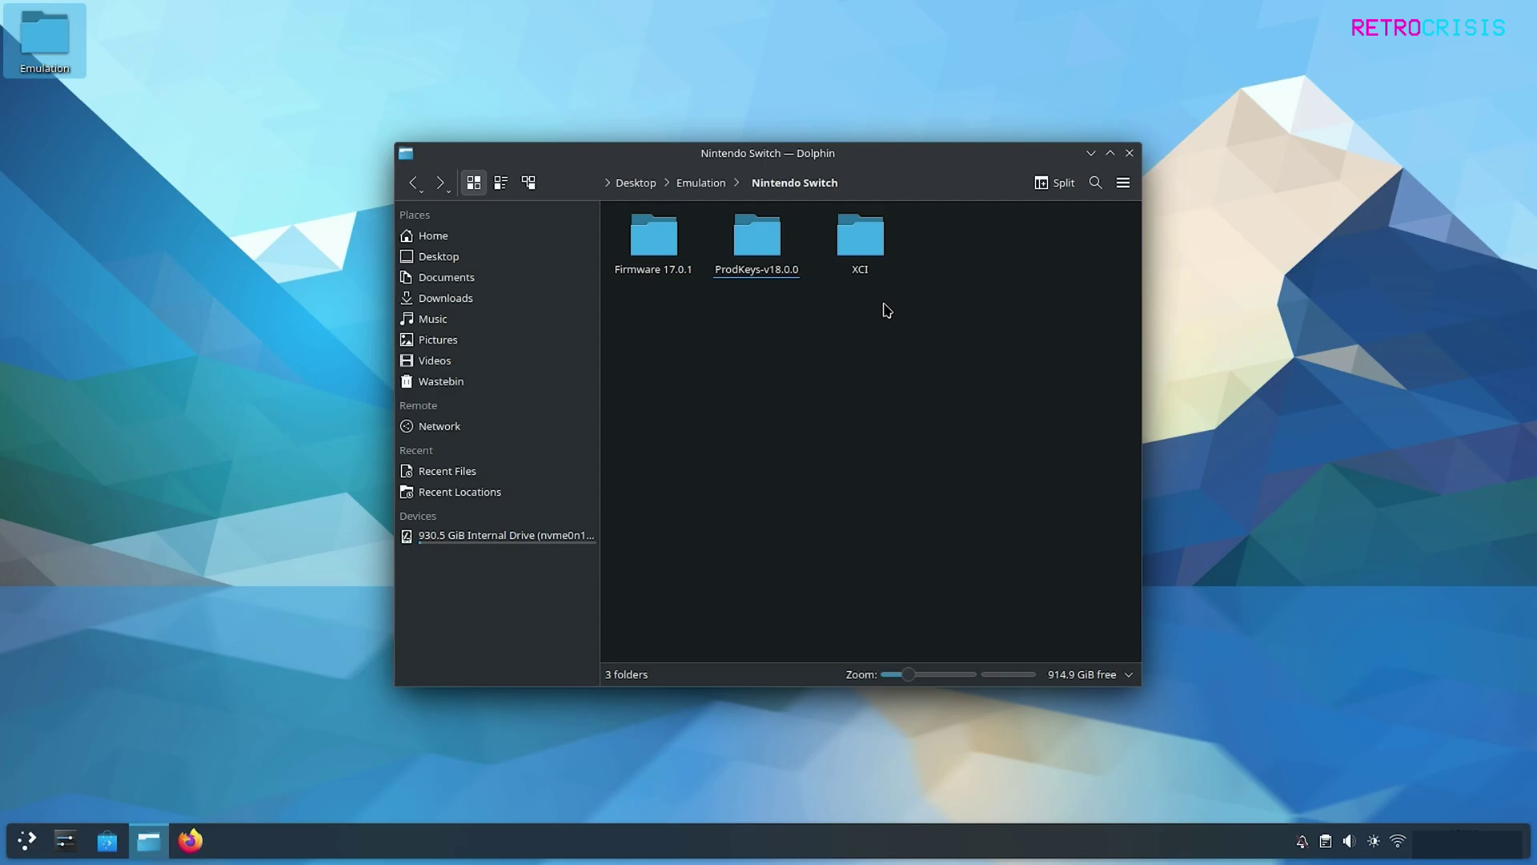
click(1130, 153)
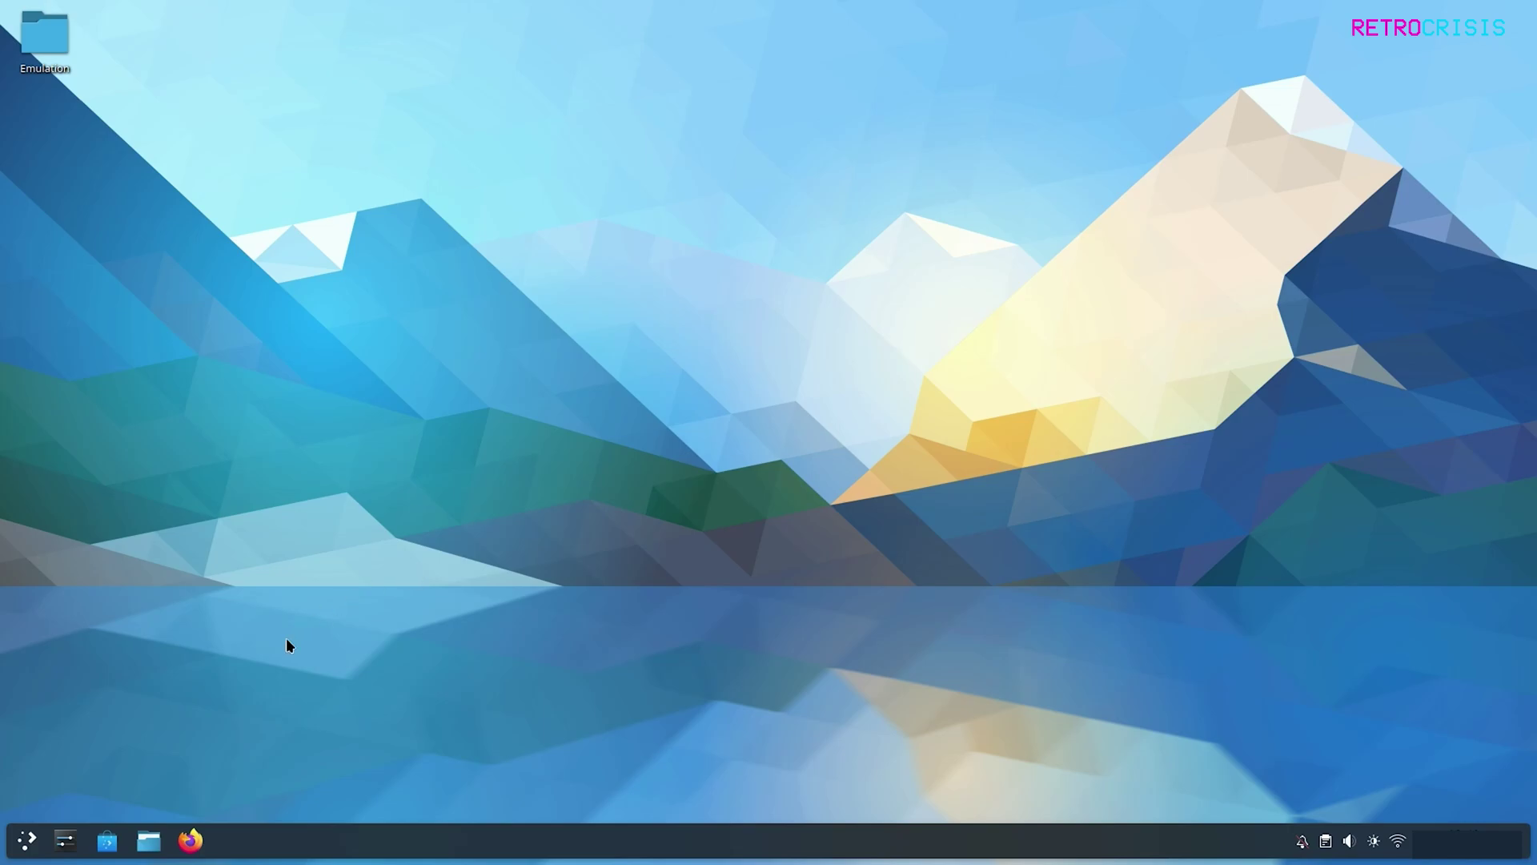
Install Ryujinx from Flathub, found among the emulators in the Discover software store, and close the store.
click(107, 841)
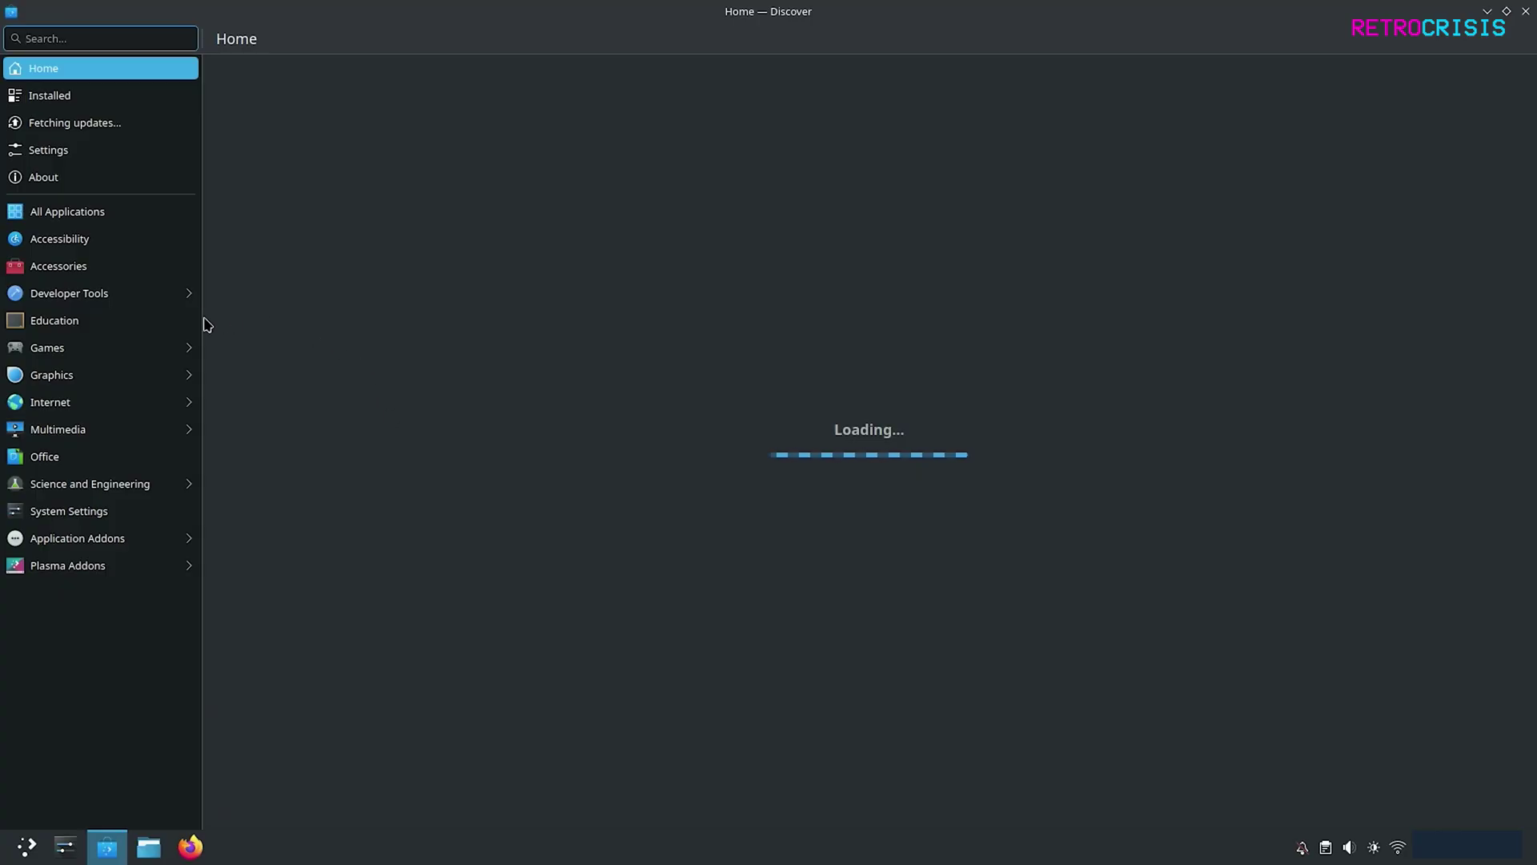
click(89, 351)
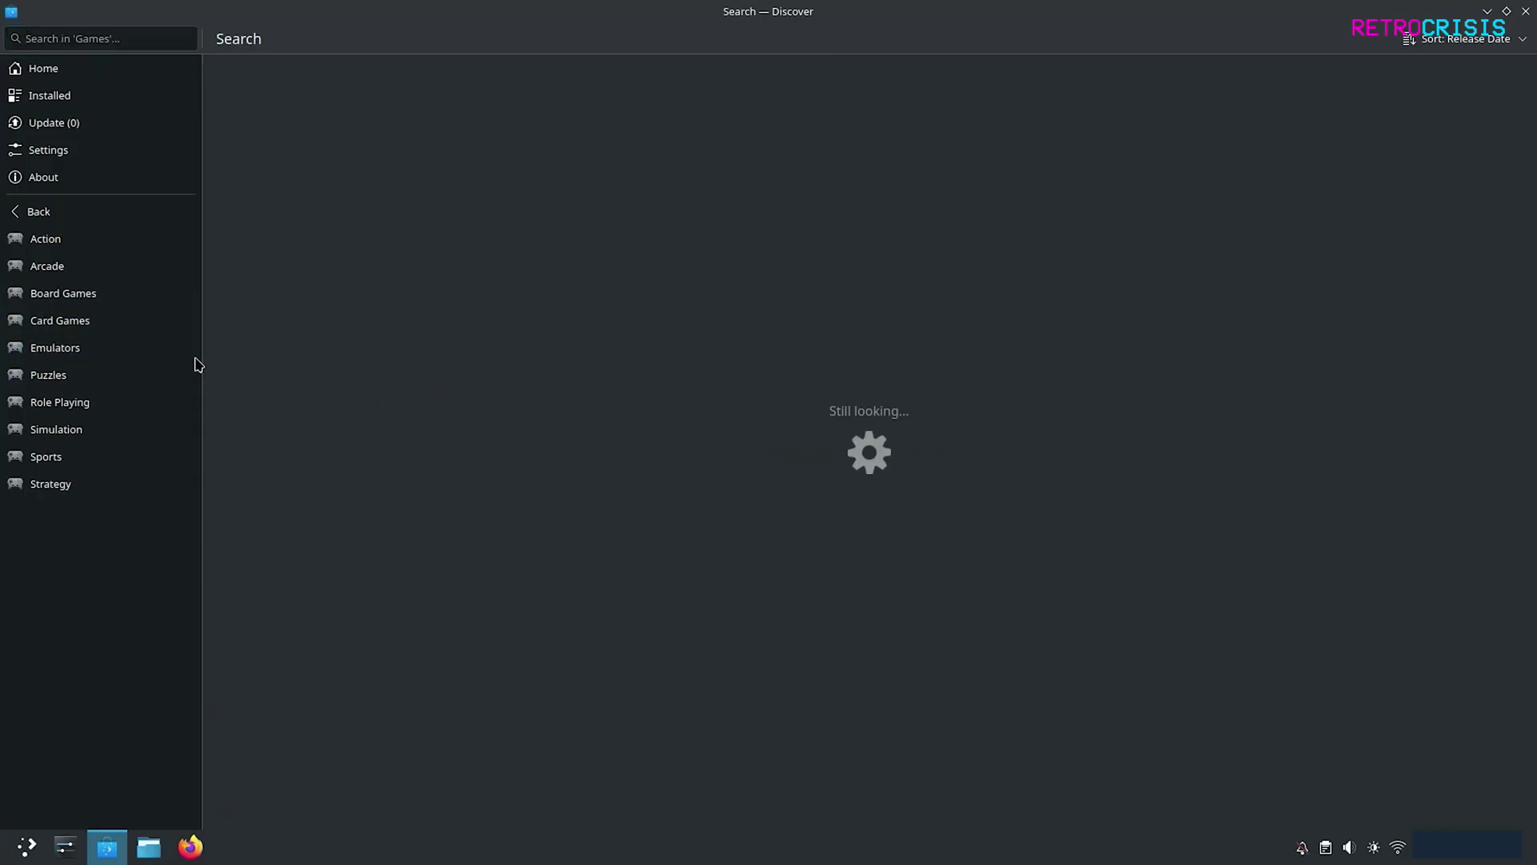
click(104, 357)
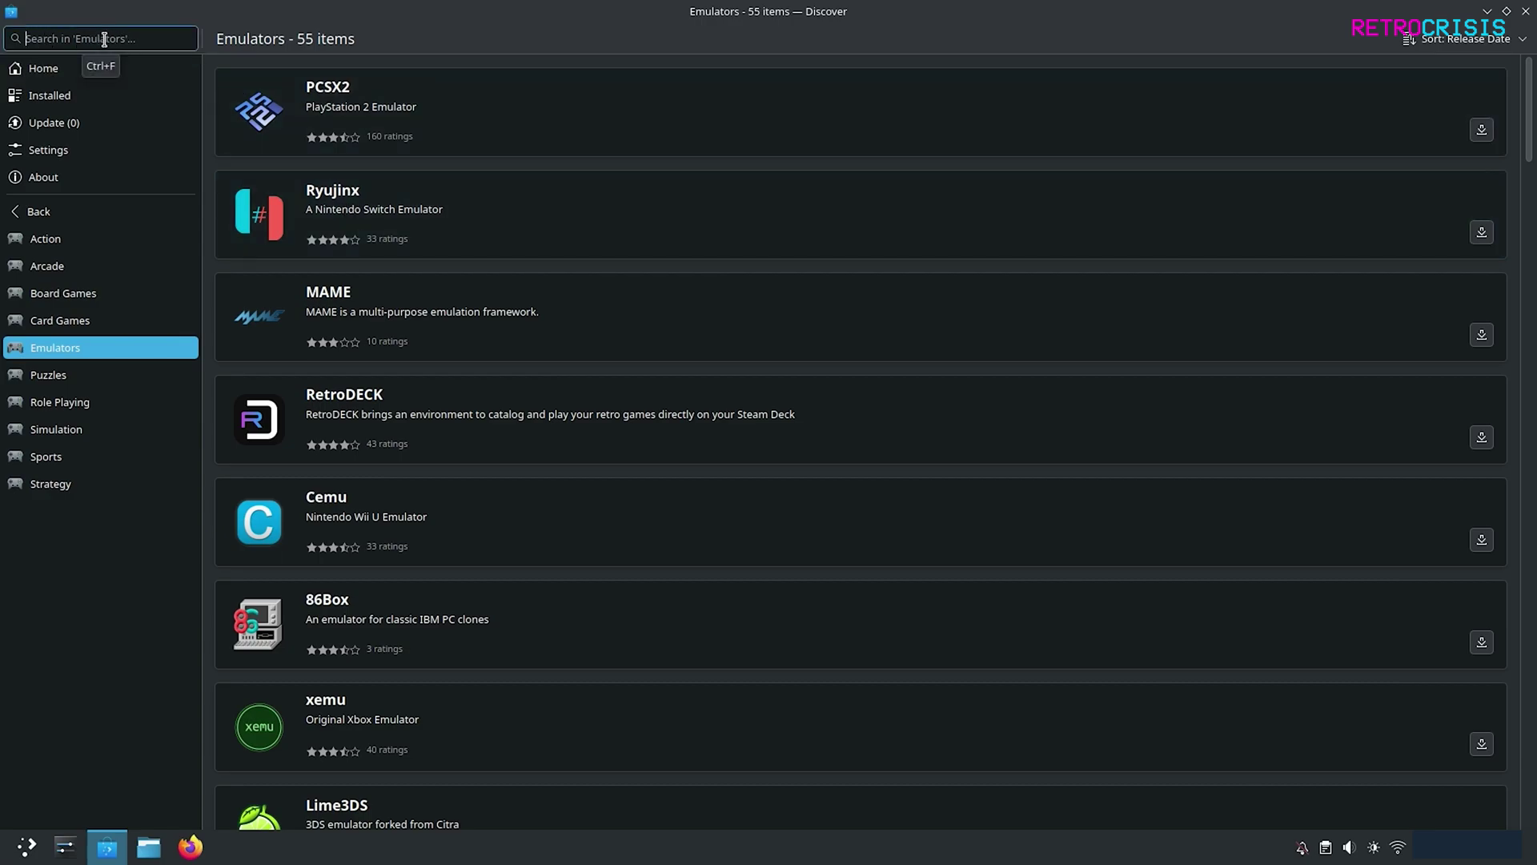
click(478, 240)
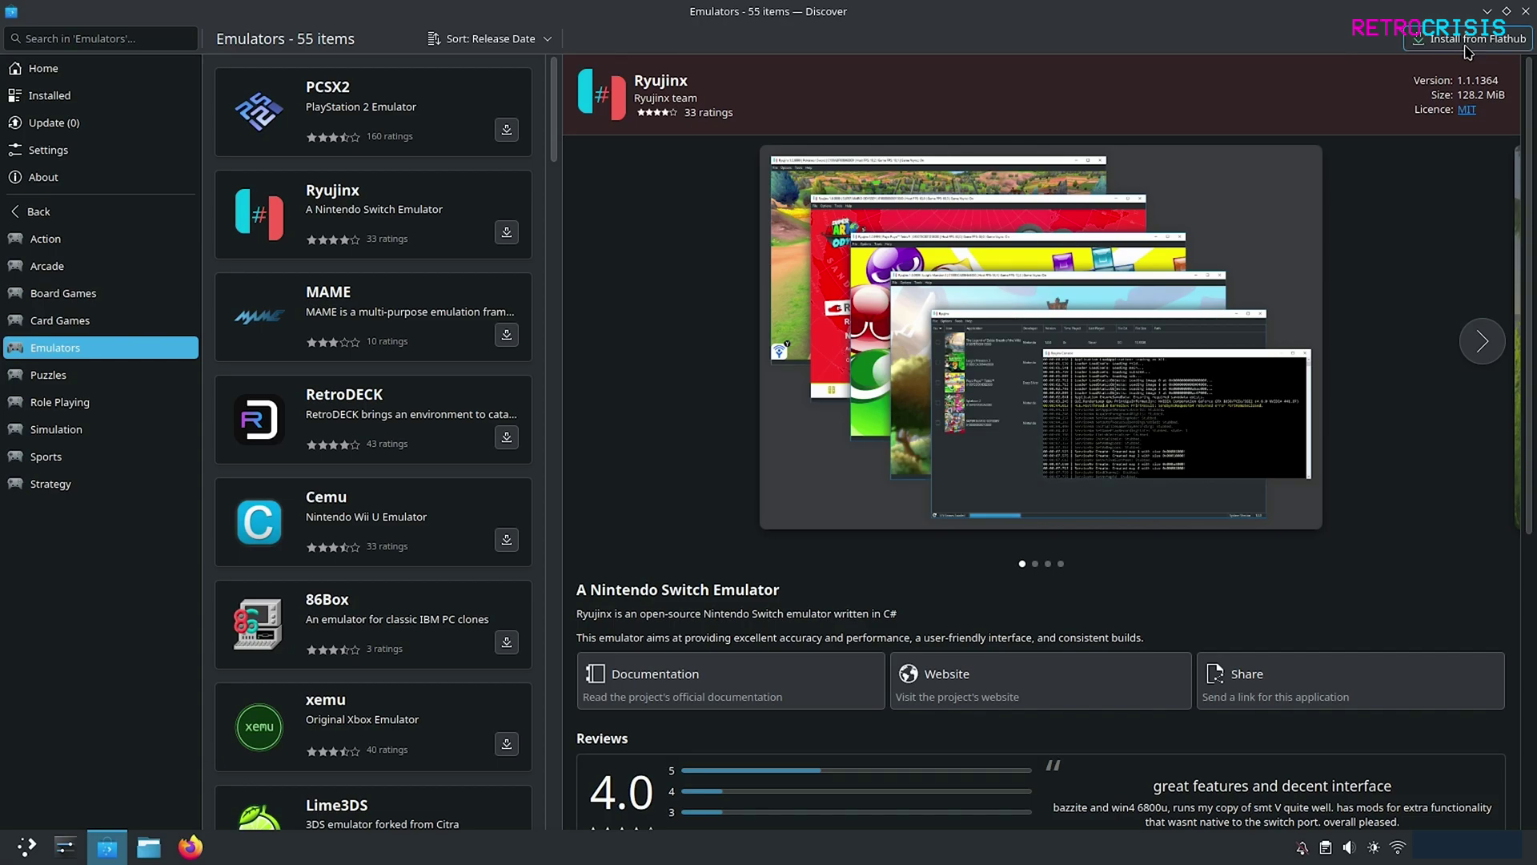
click(1467, 51)
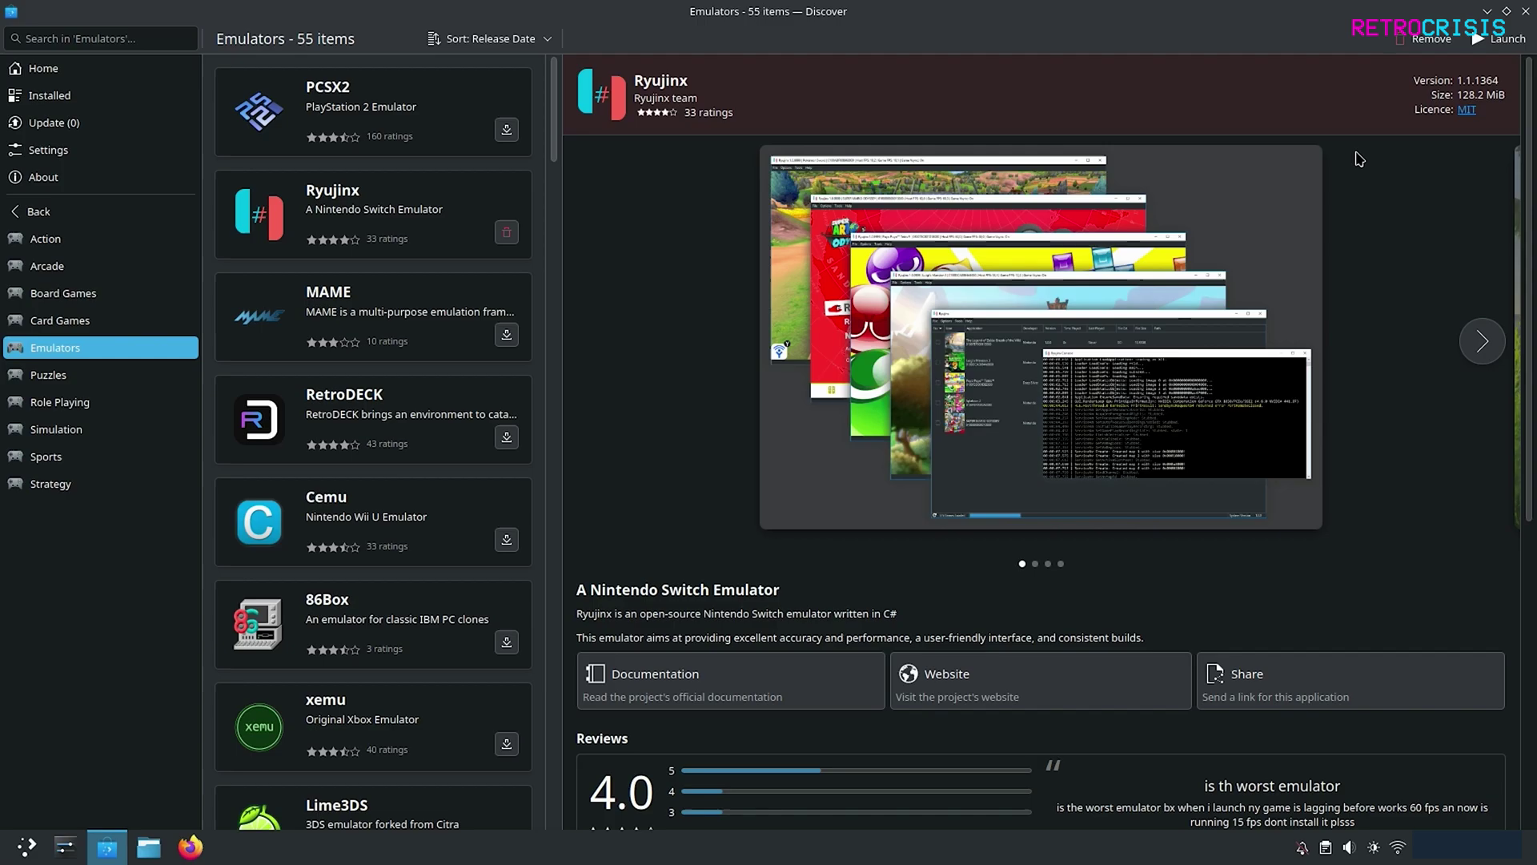
click(1525, 11)
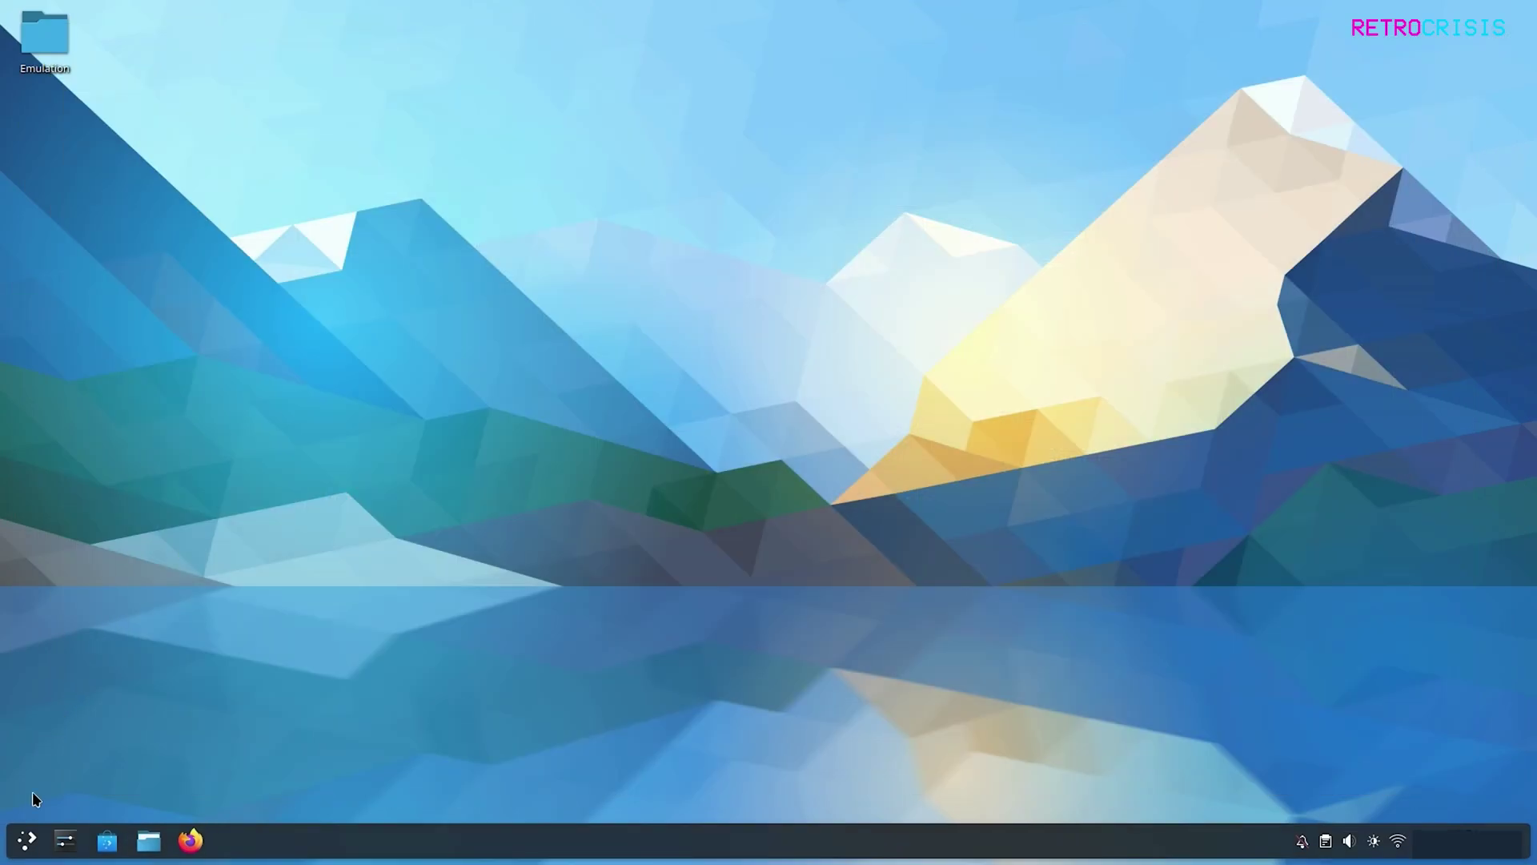
Launch Ryujinx, dismiss its startup error, and tile its window on the right half of the screen.
click(24, 844)
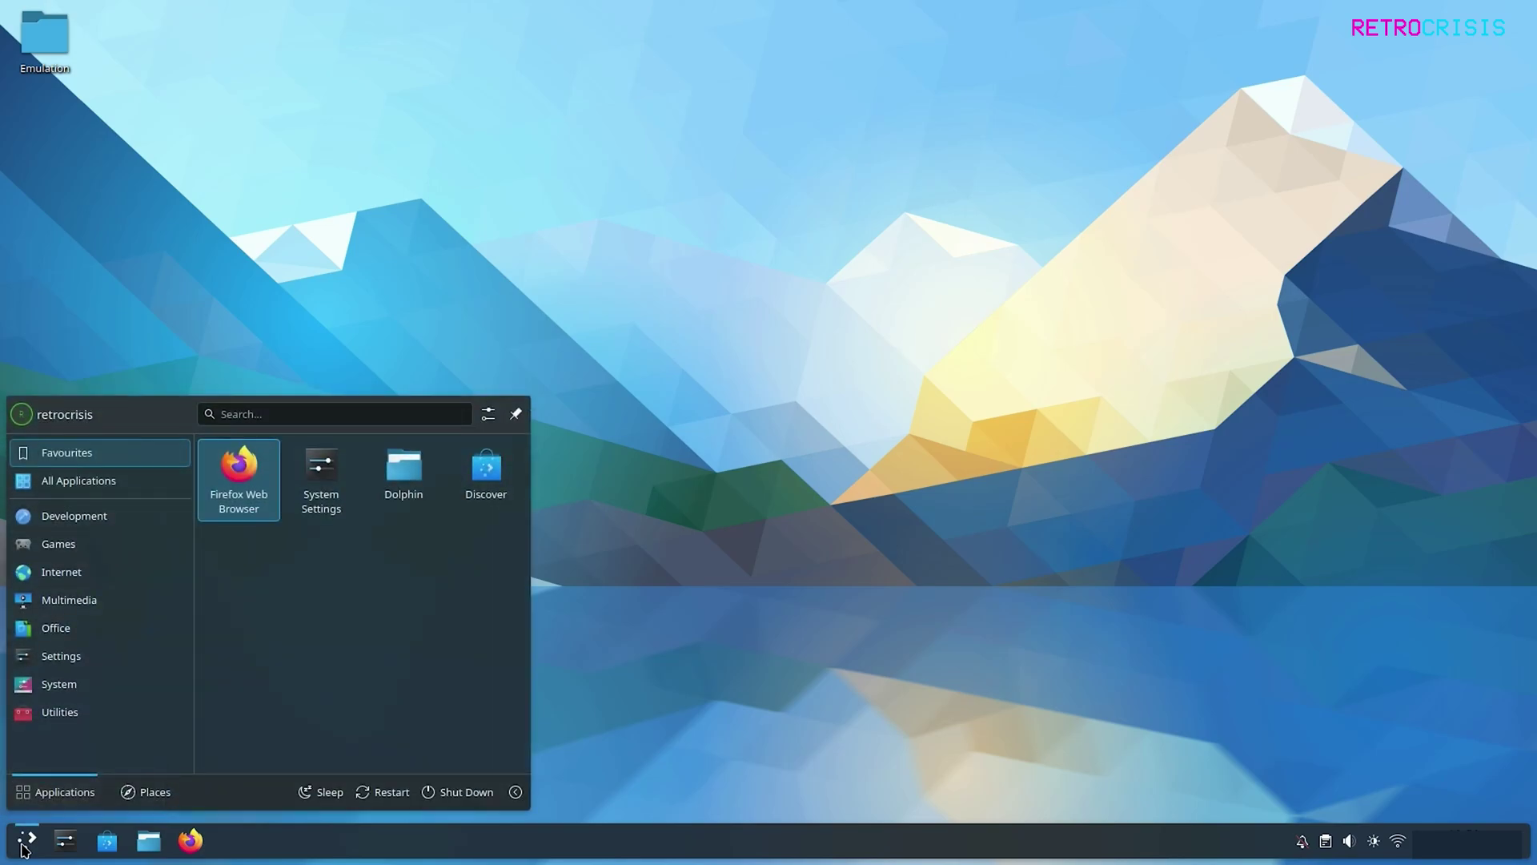
click(118, 550)
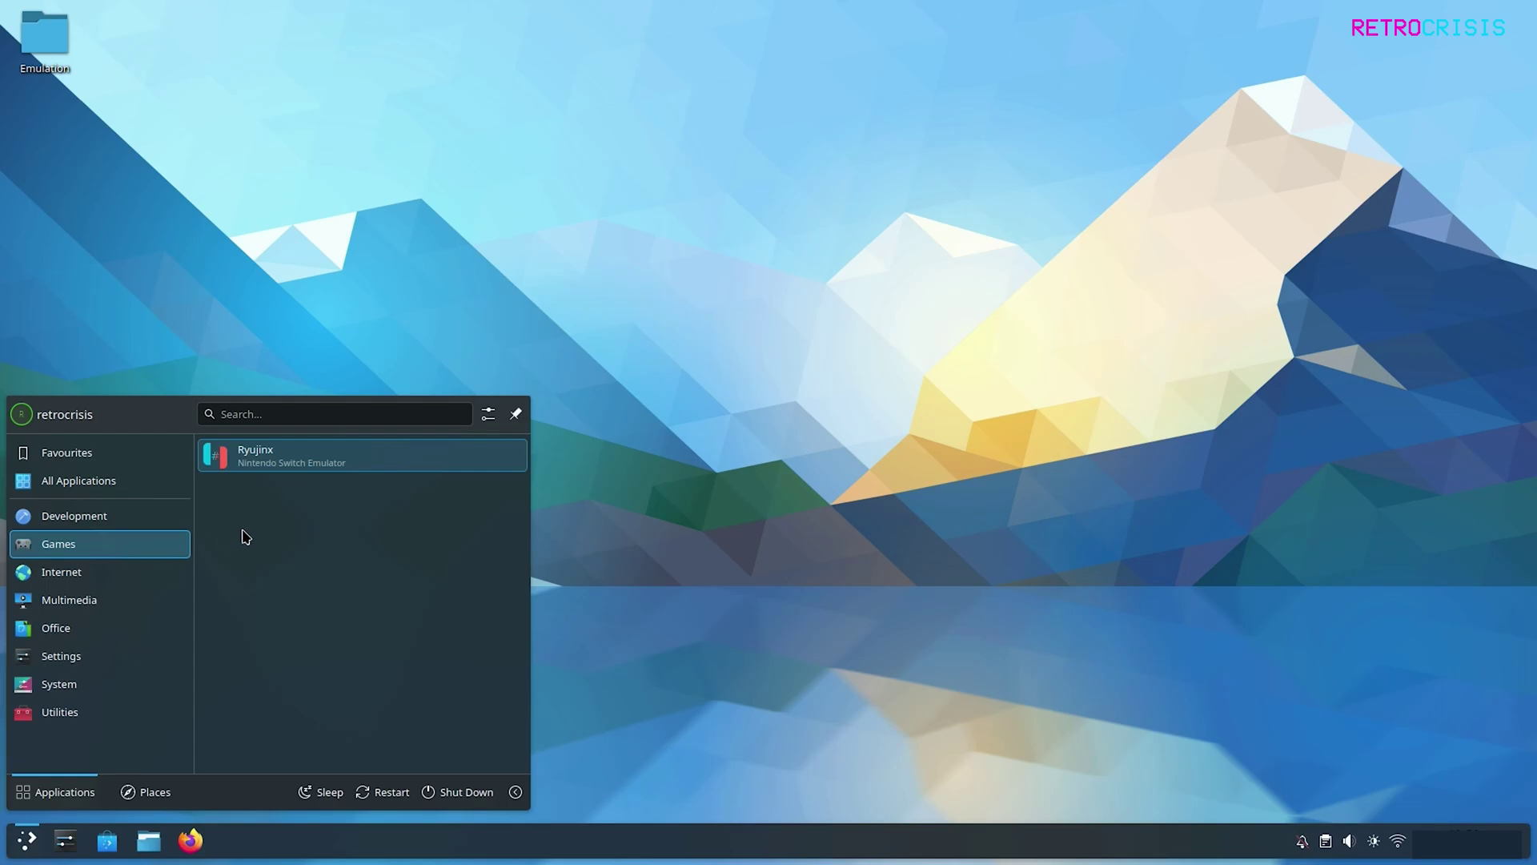
click(370, 457)
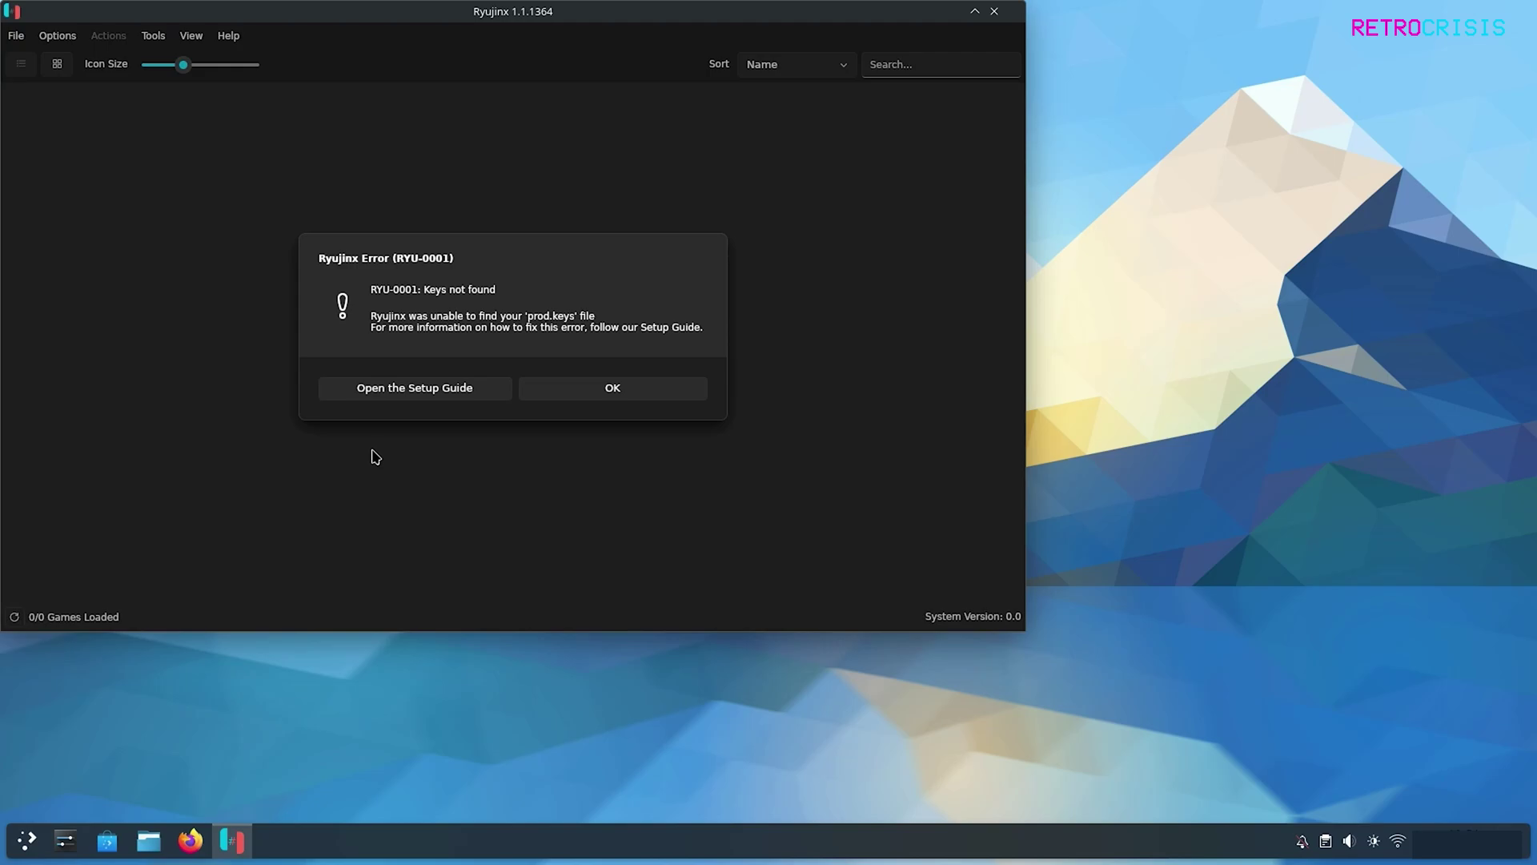
click(568, 393)
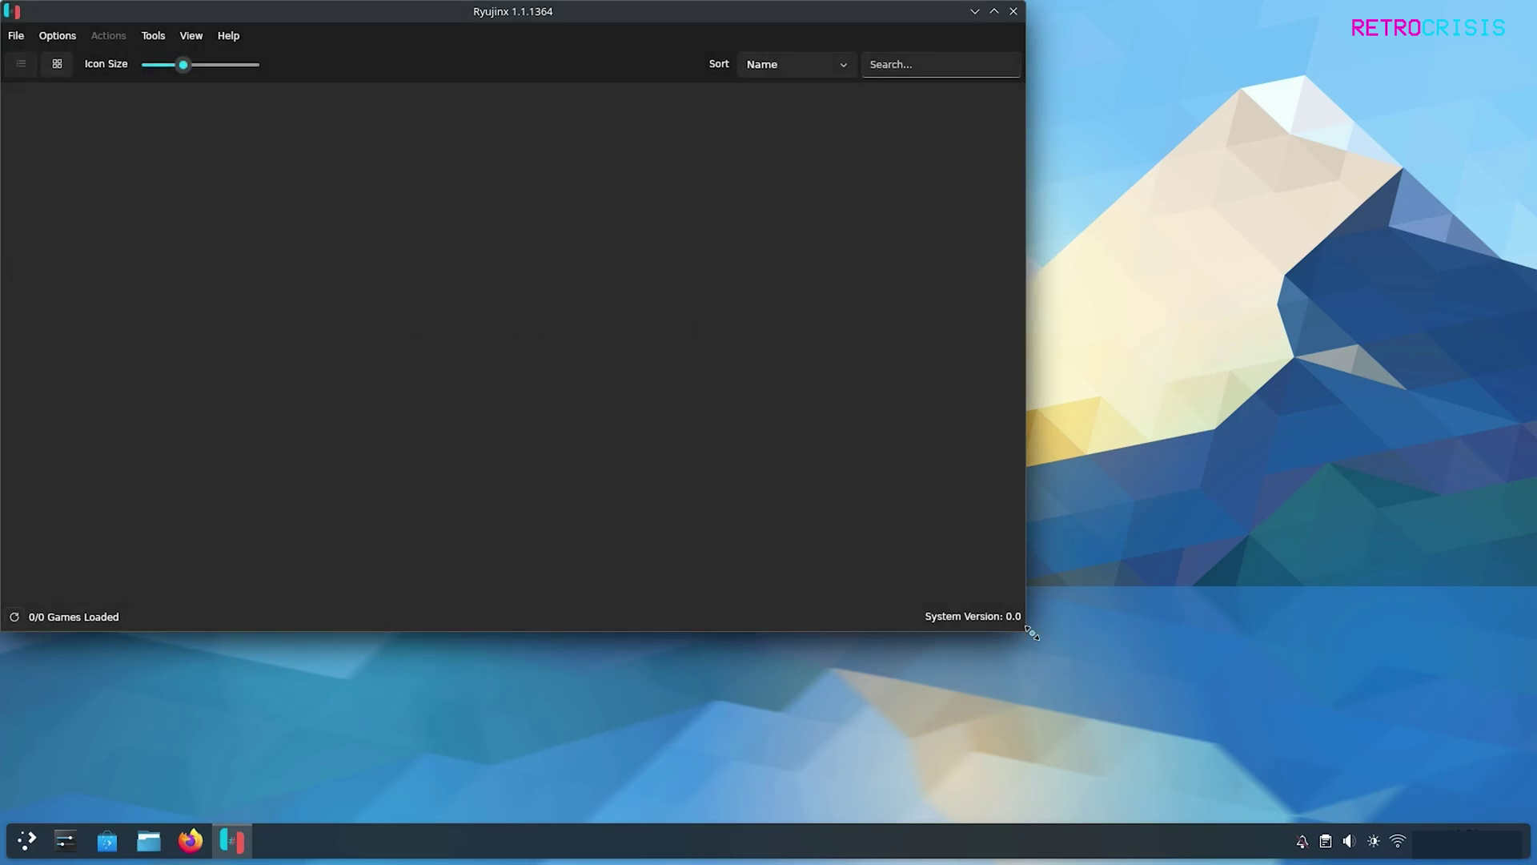
key(super+Right)
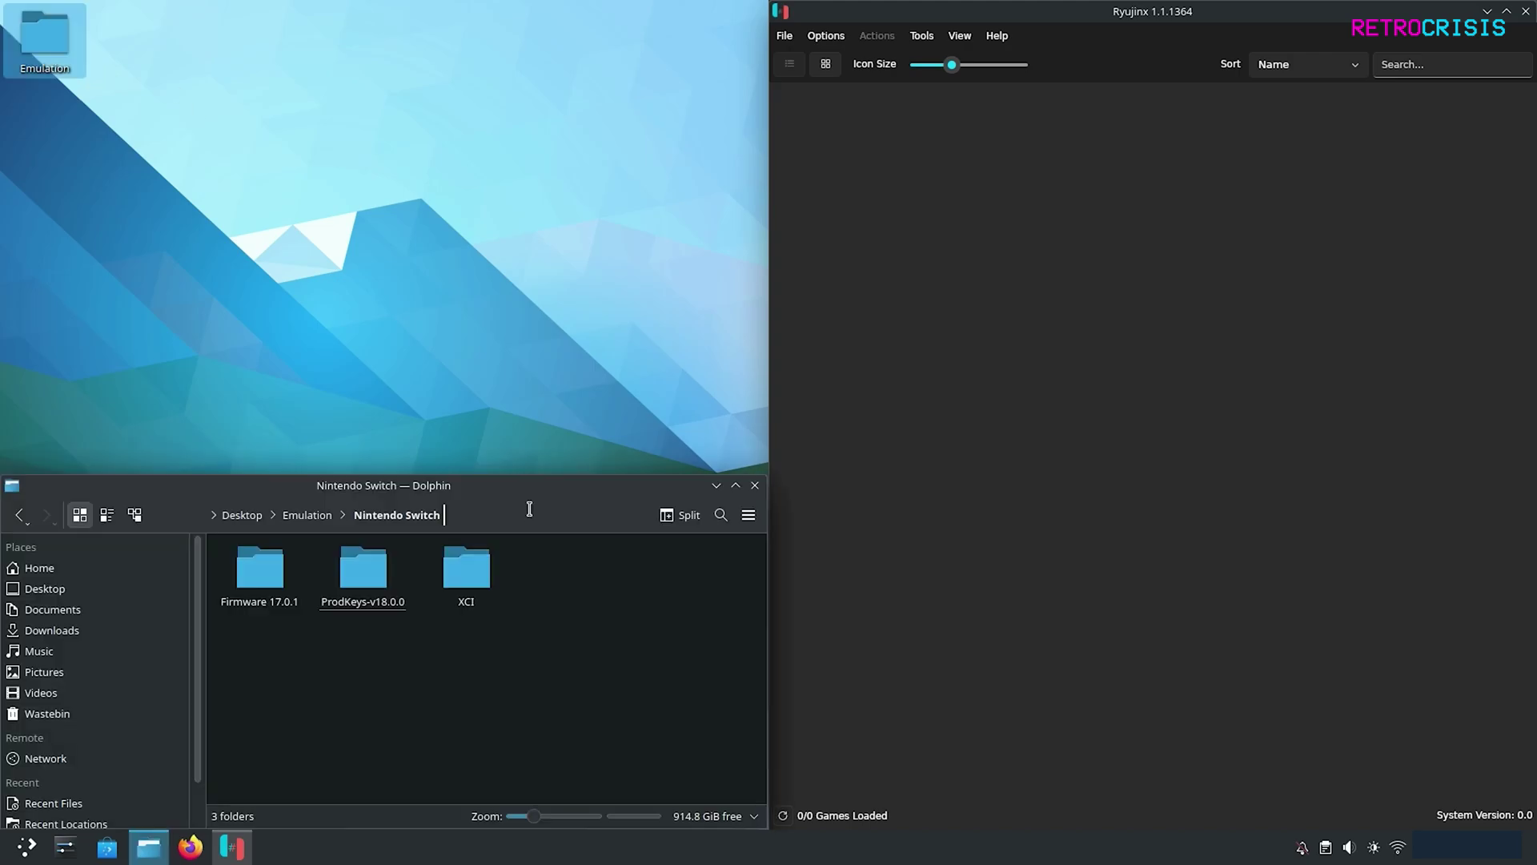
click(529, 512)
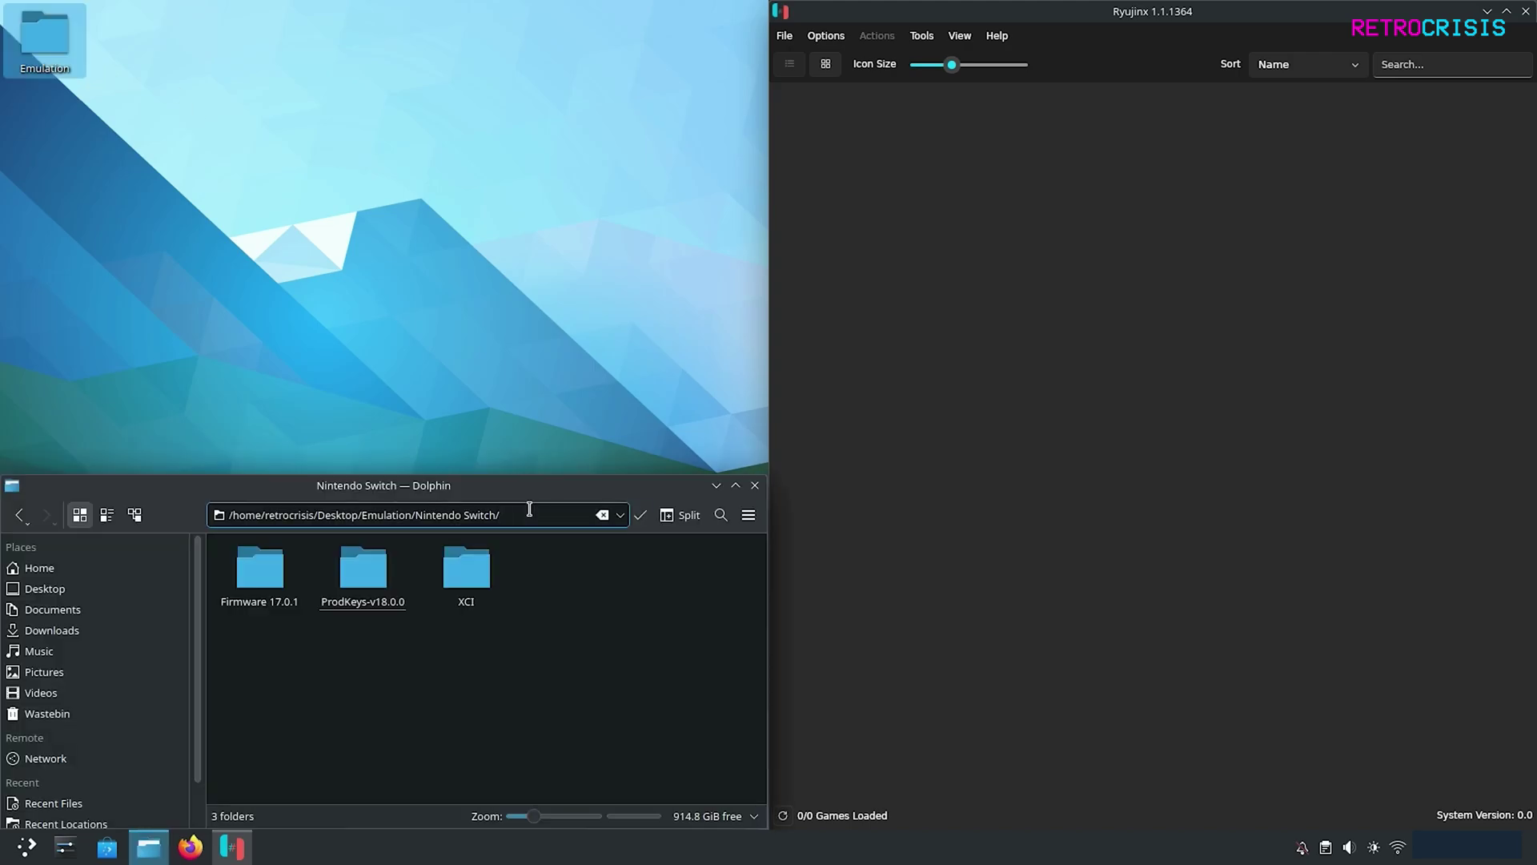
click(628, 685)
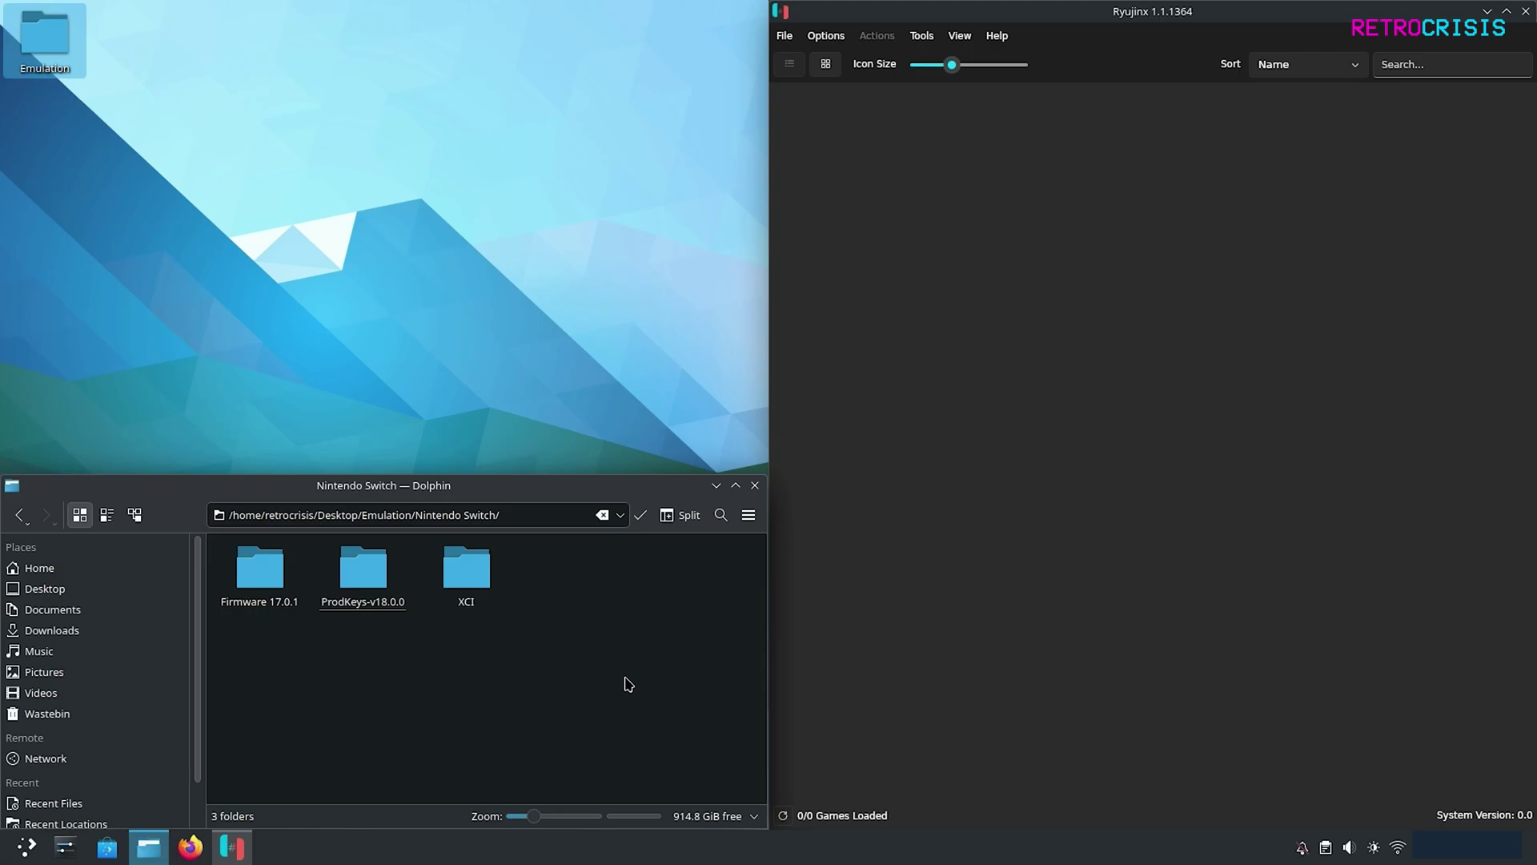
click(964, 477)
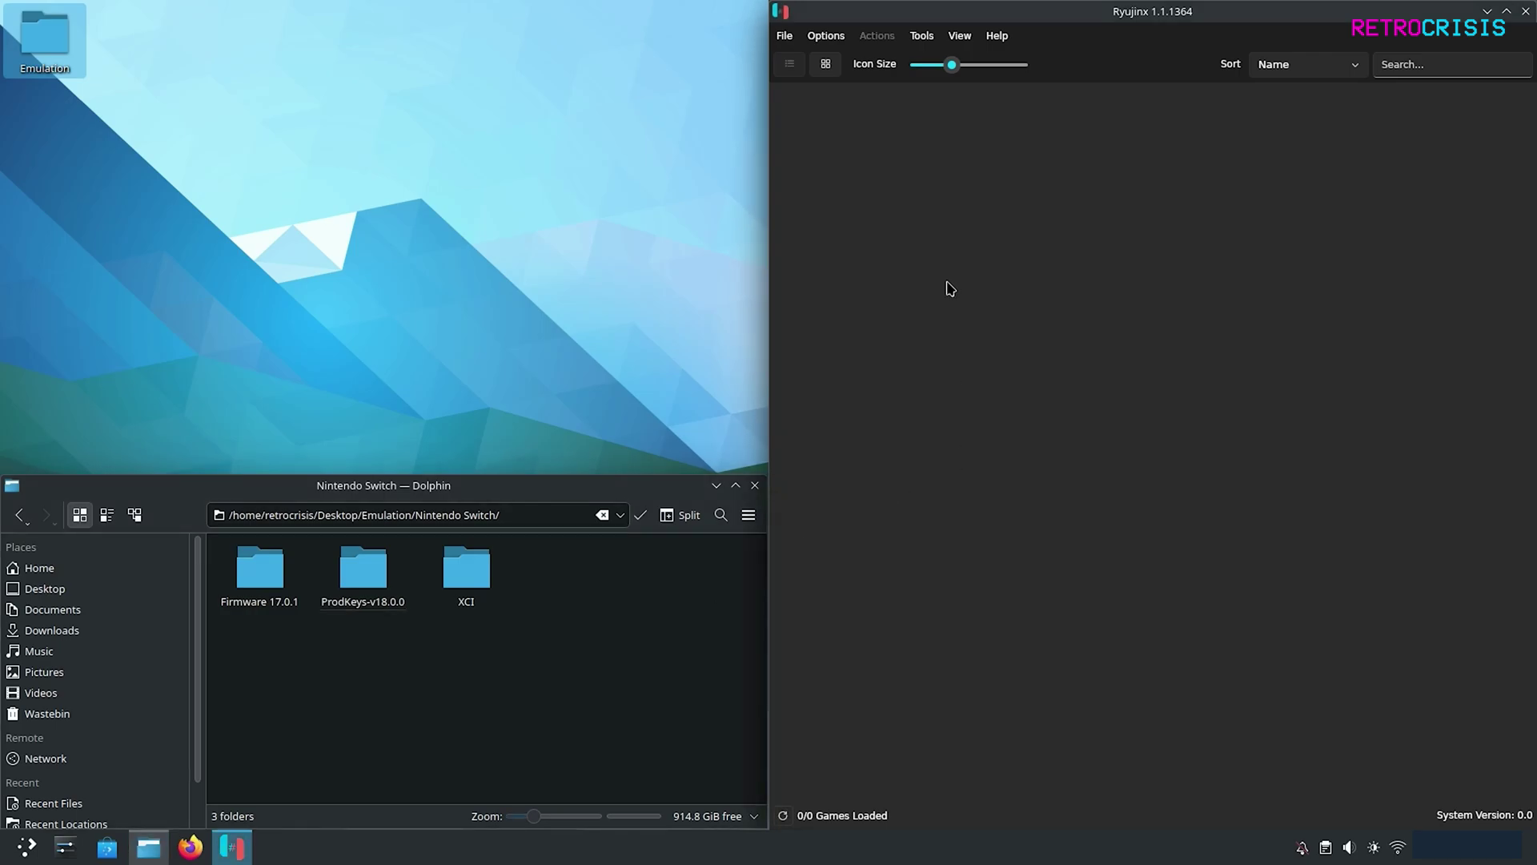
Open the system subfolder of the Ryujinx data folder in a file window tiled to the screen's upper-left quarter.
click(785, 37)
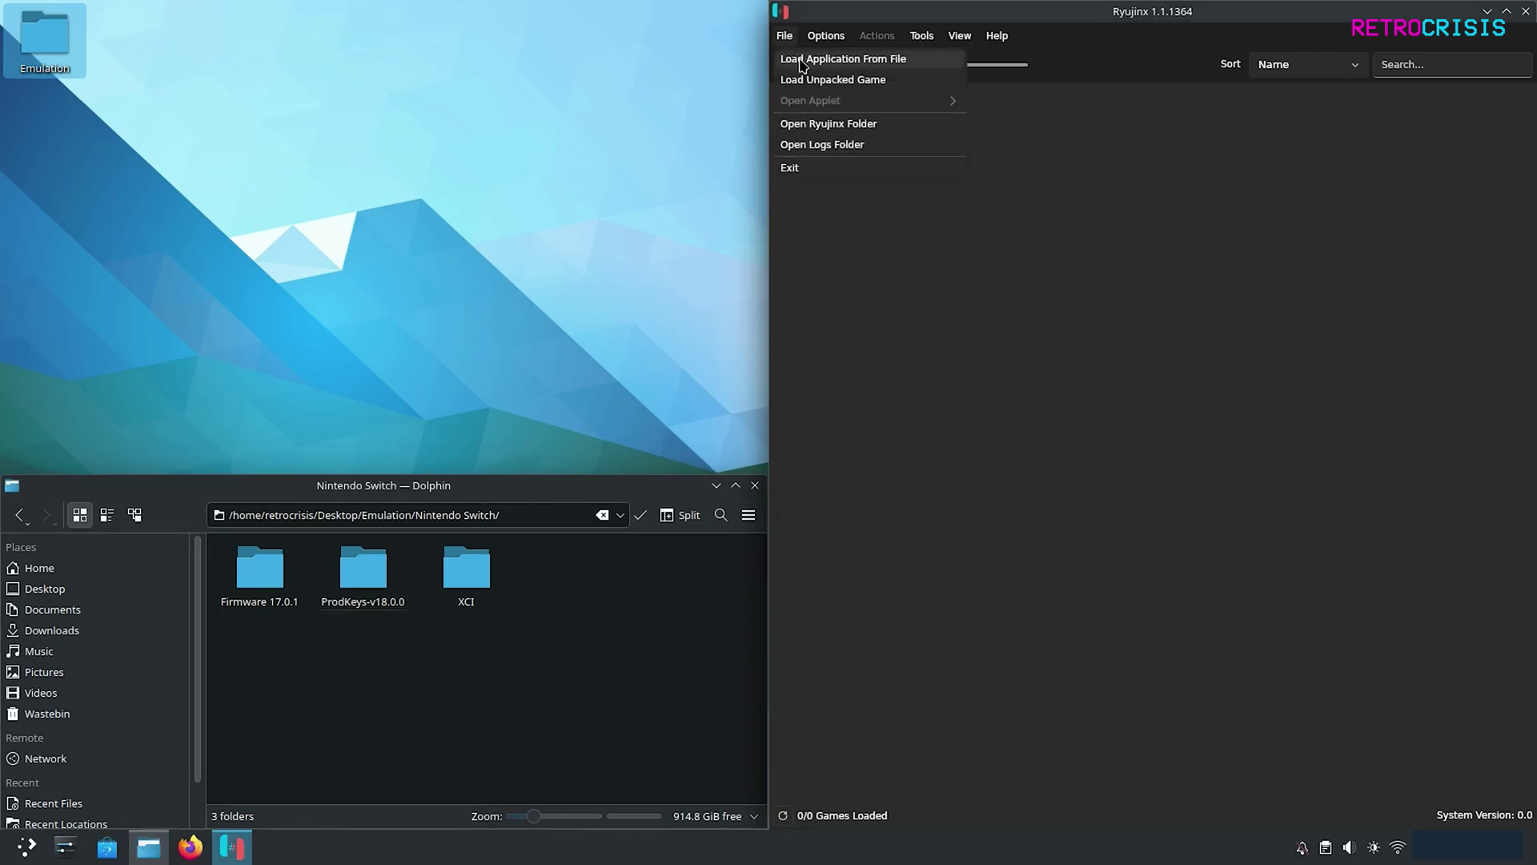
click(912, 126)
drag(999, 242, 618, 10)
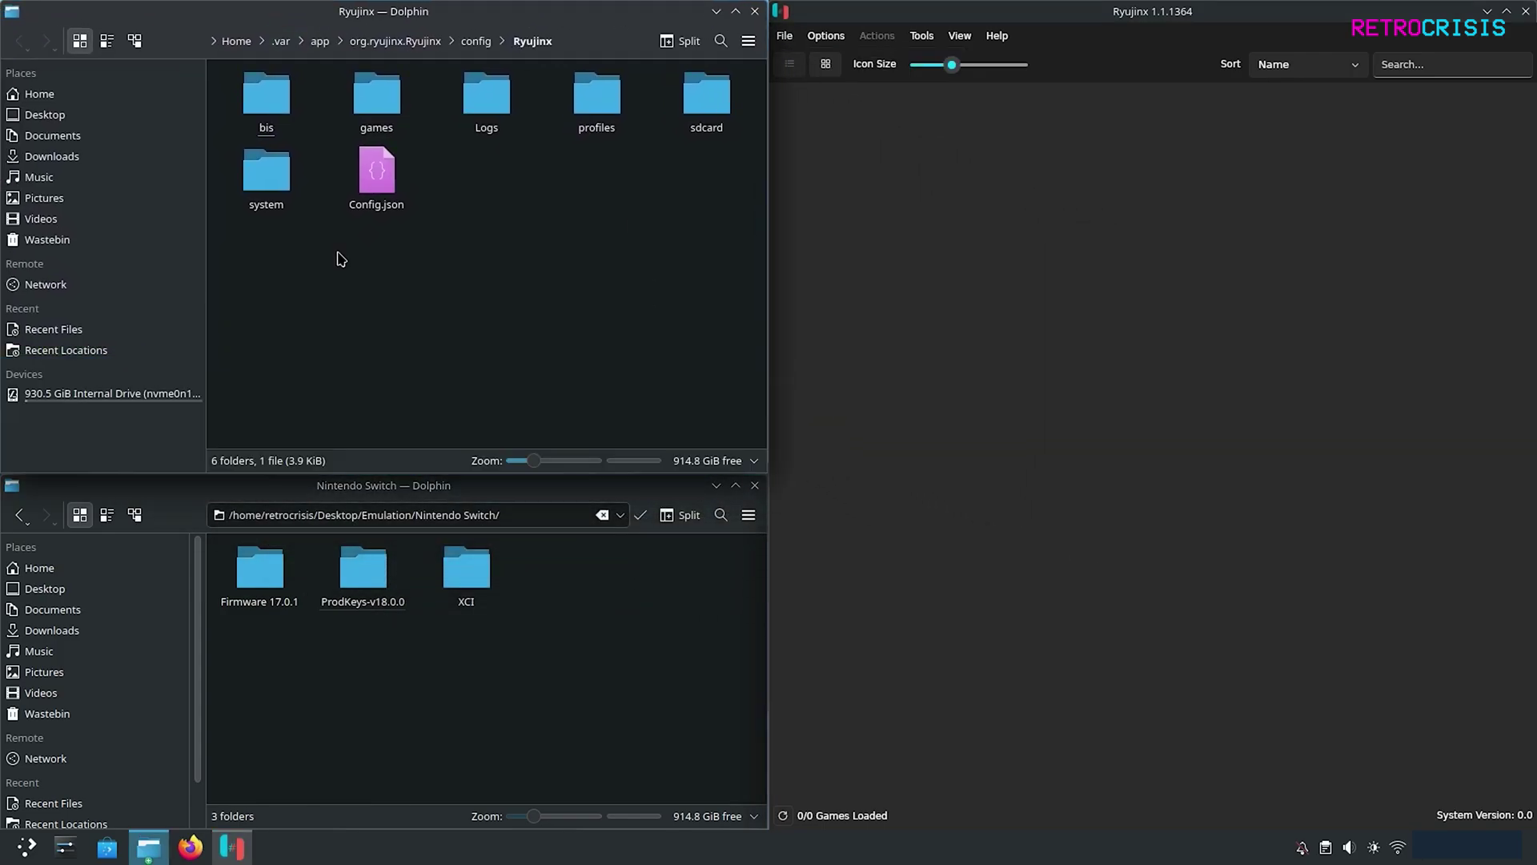
click(285, 181)
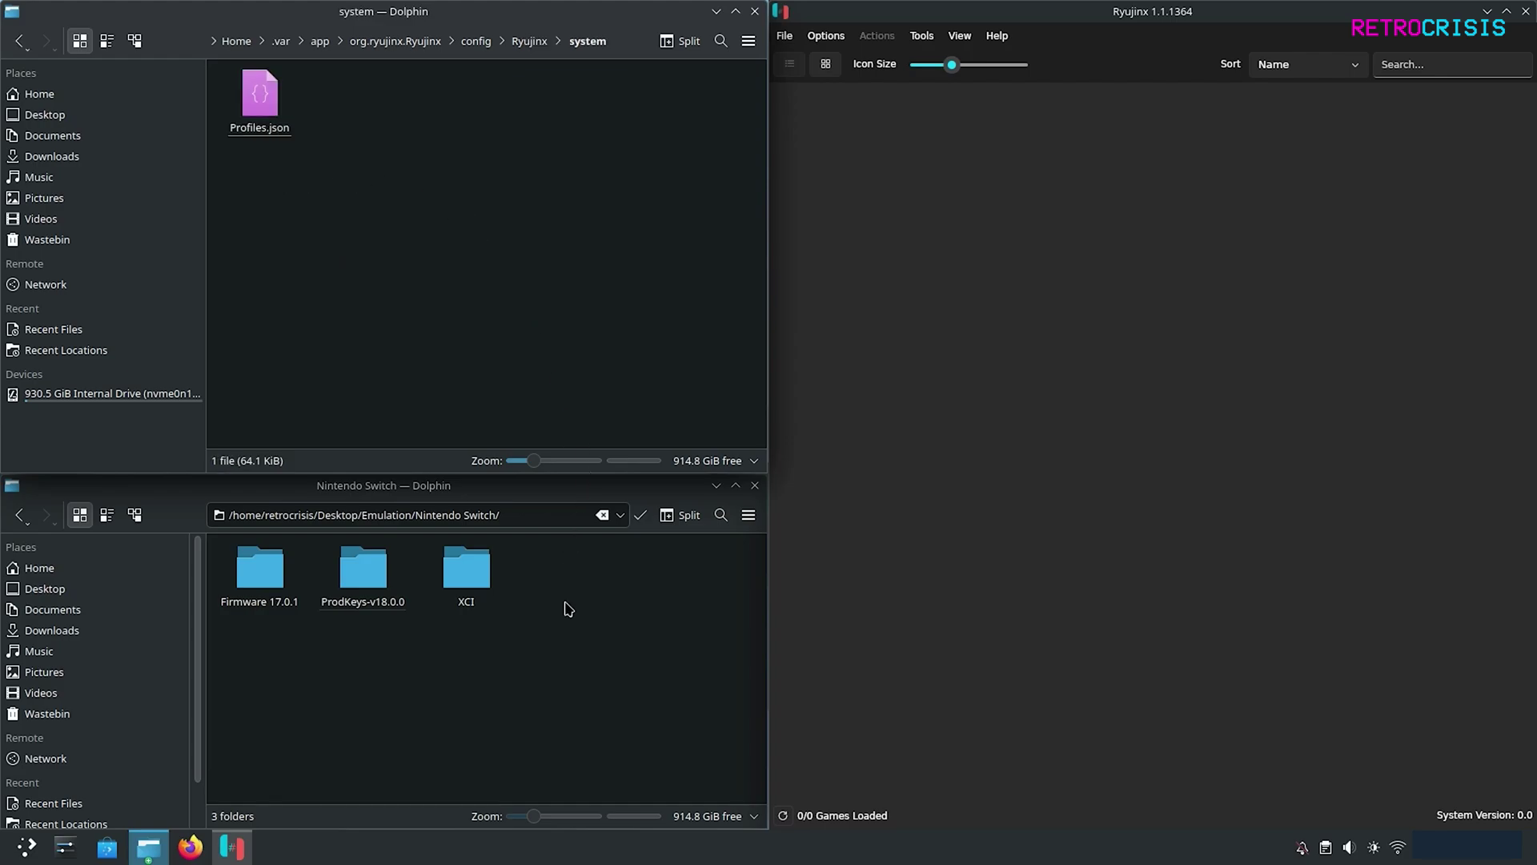
Copy prod.keys and title.keys from the ProdKeys-v18.0.0 folder into Ryujinx's system folder and close that folder's window.
double_click(374, 576)
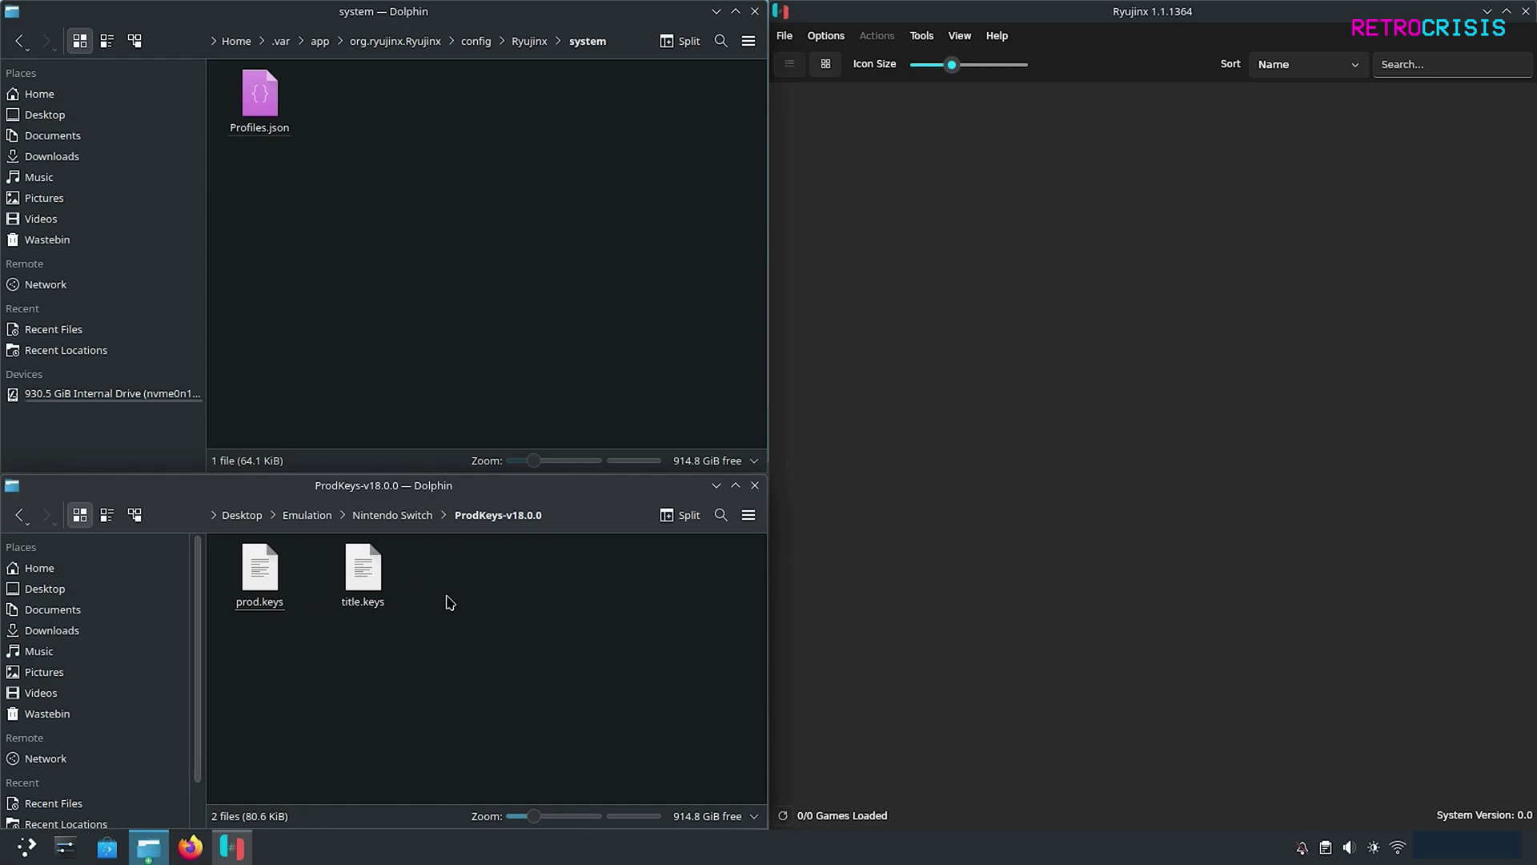
drag(449, 602, 233, 560)
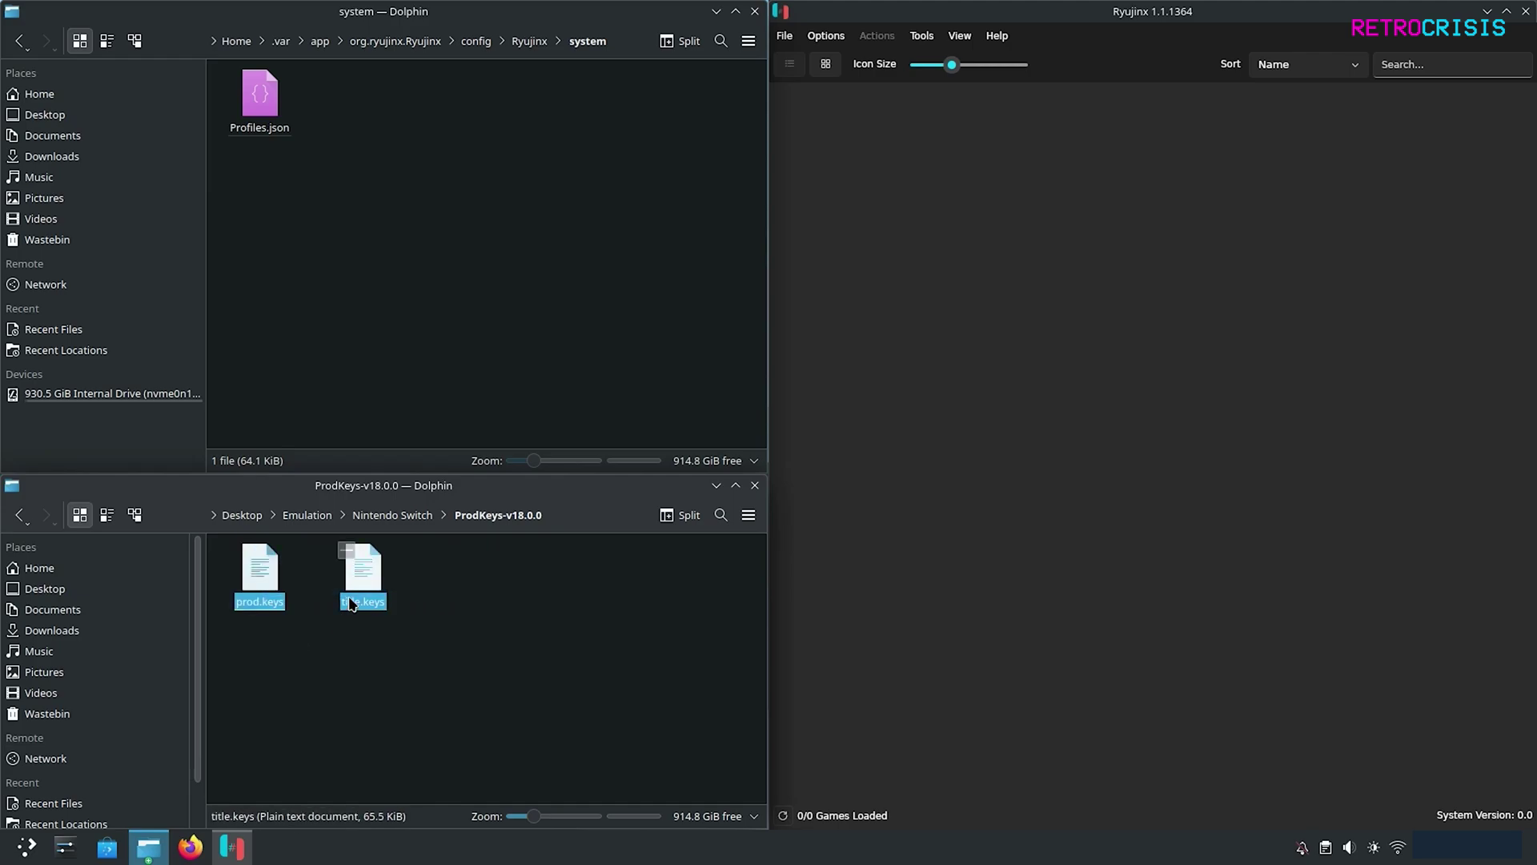
right_click(368, 574)
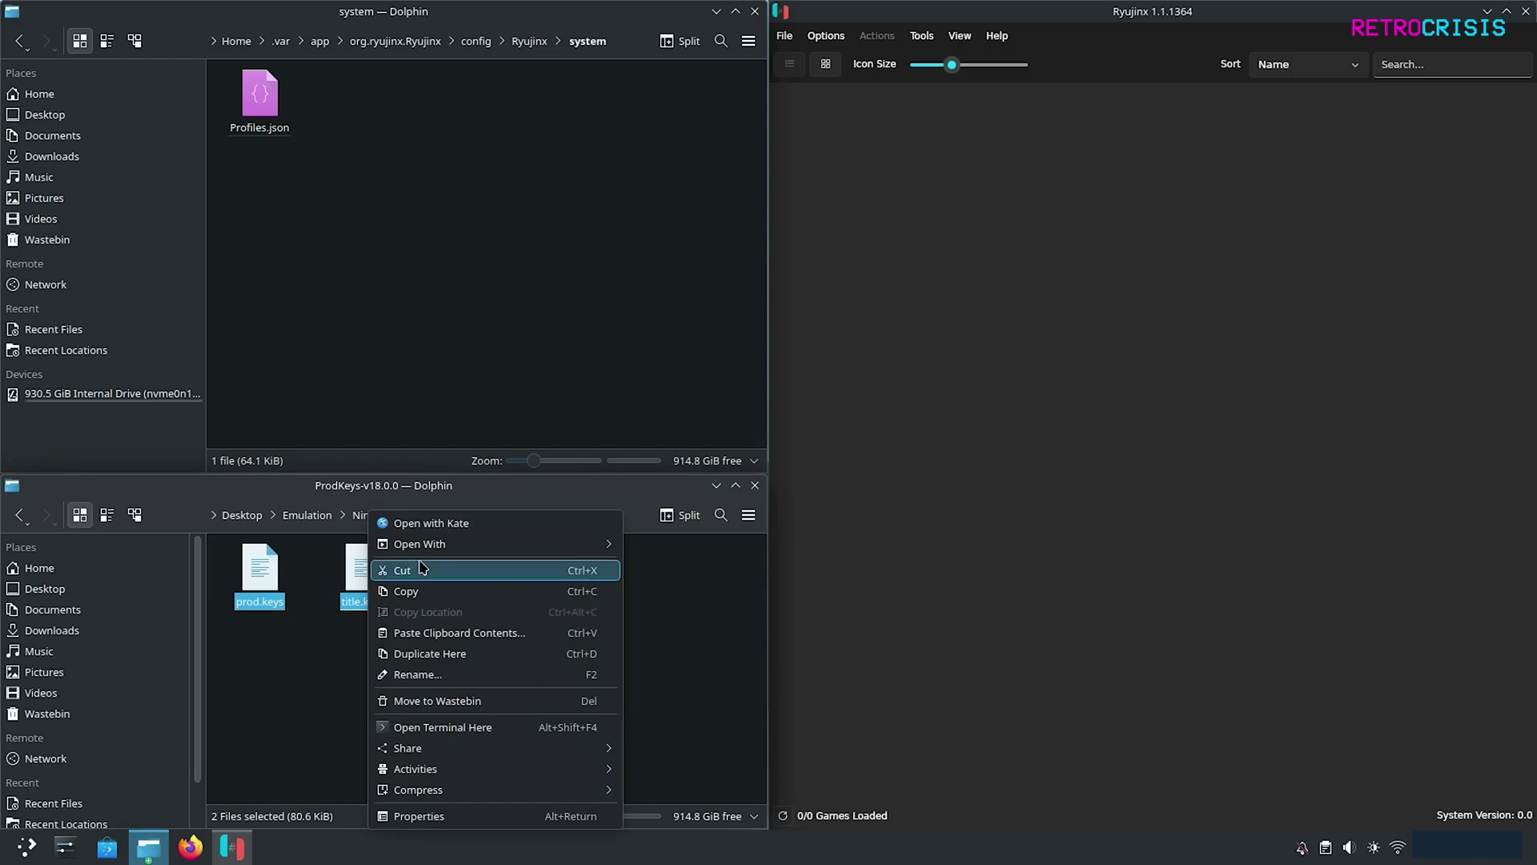
click(417, 590)
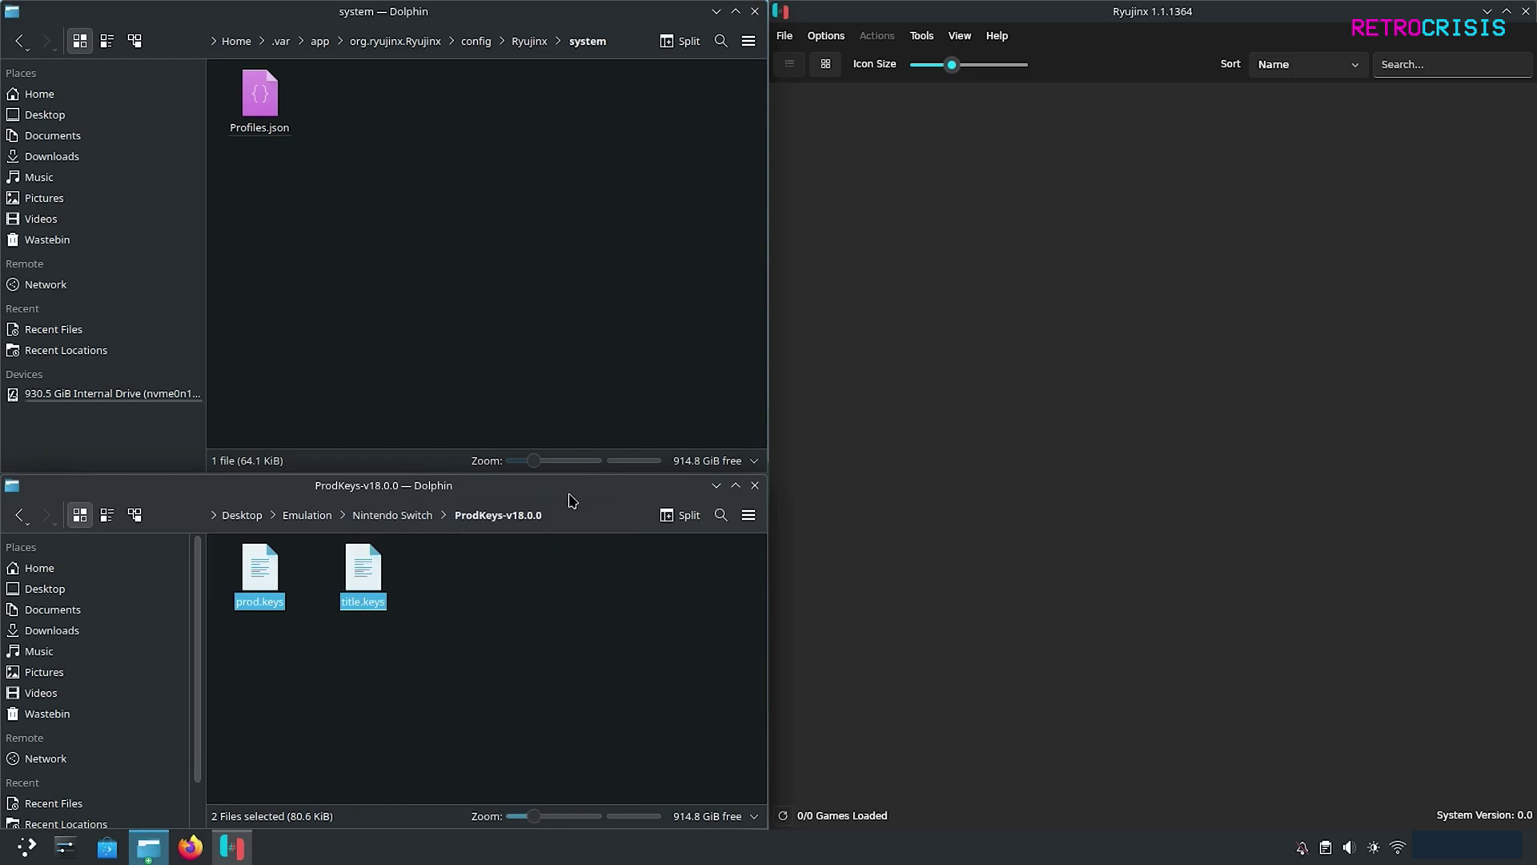
click(432, 158)
right_click(428, 153)
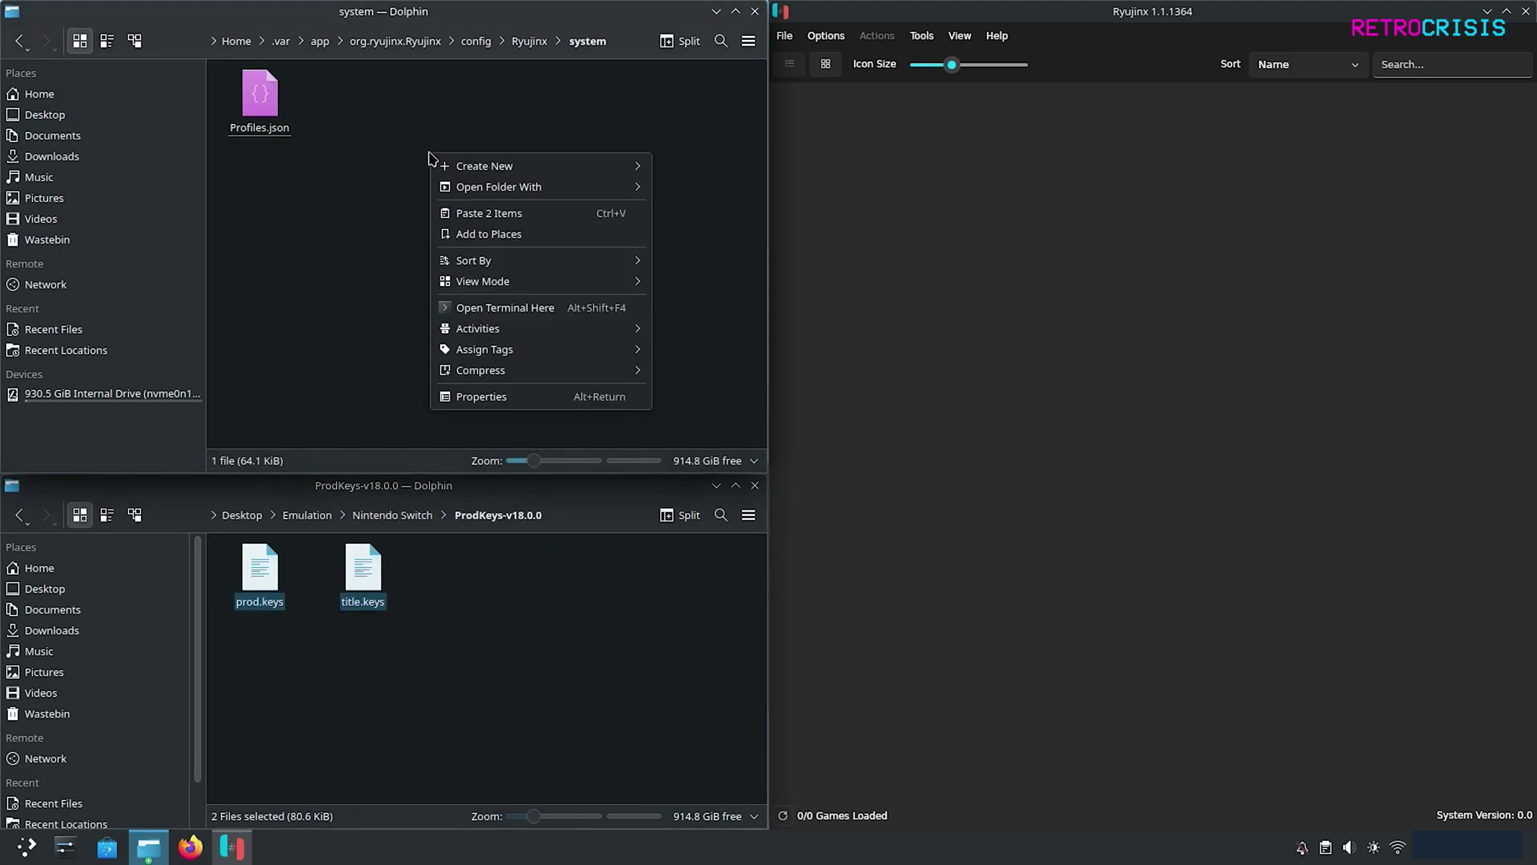
click(521, 222)
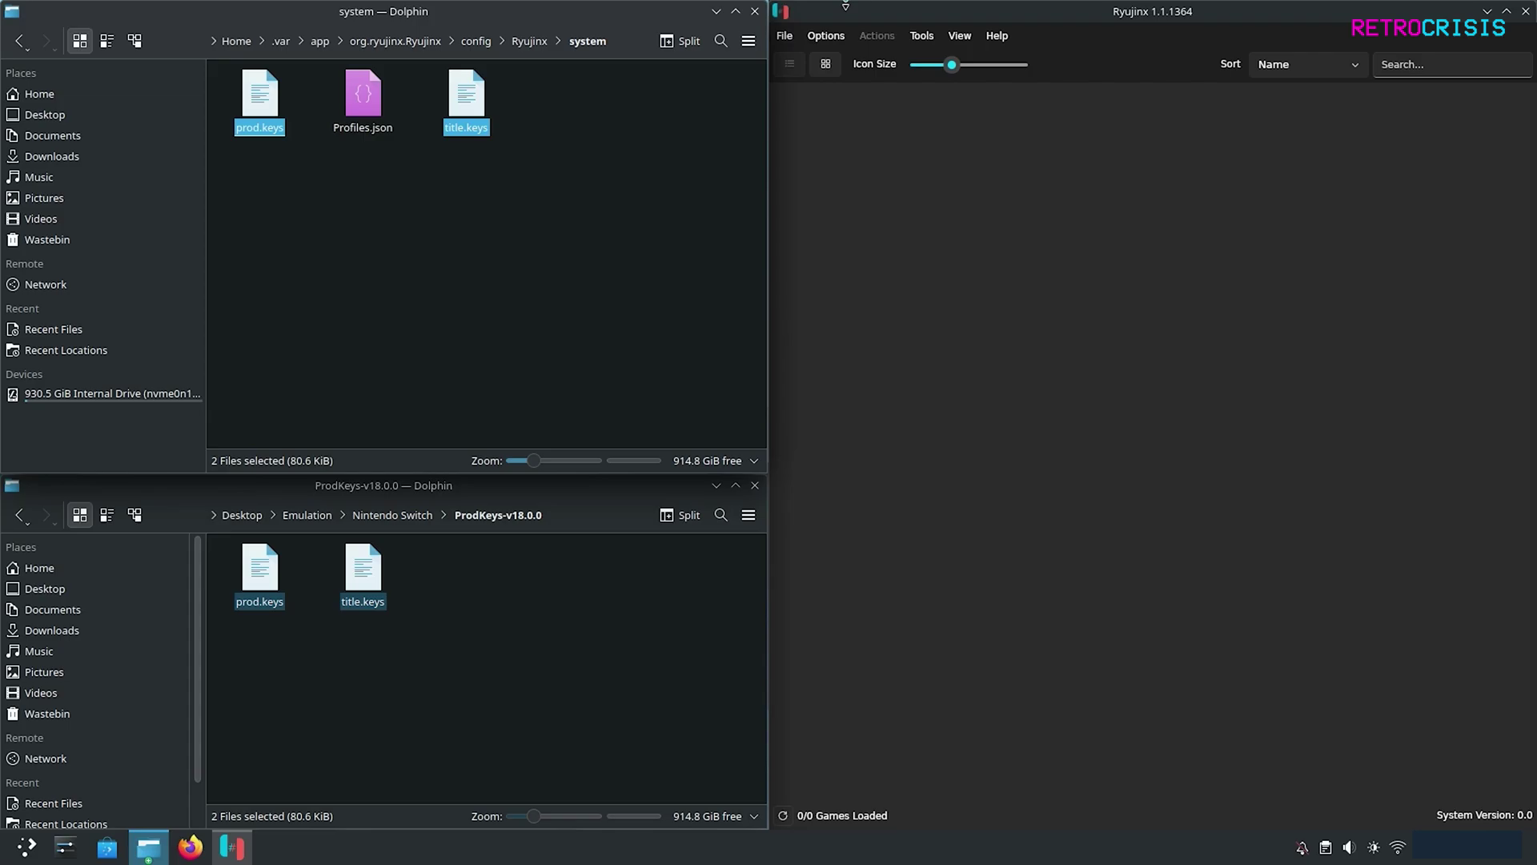
click(755, 12)
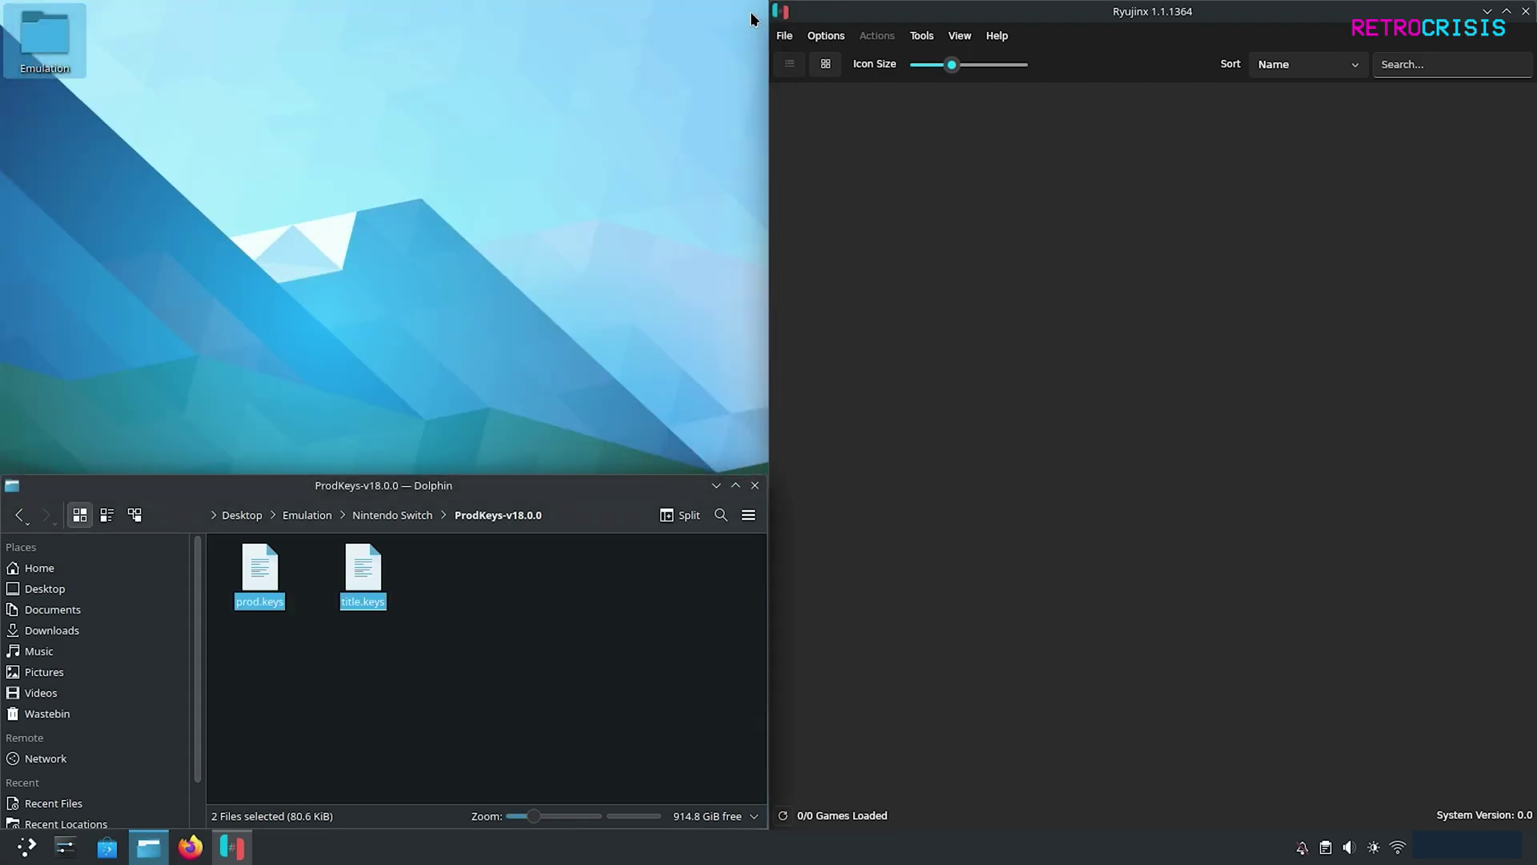
Close the ProdKeys-v18.0.0 folder window and restart Ryujinx in a maximized window.
click(755, 486)
click(785, 37)
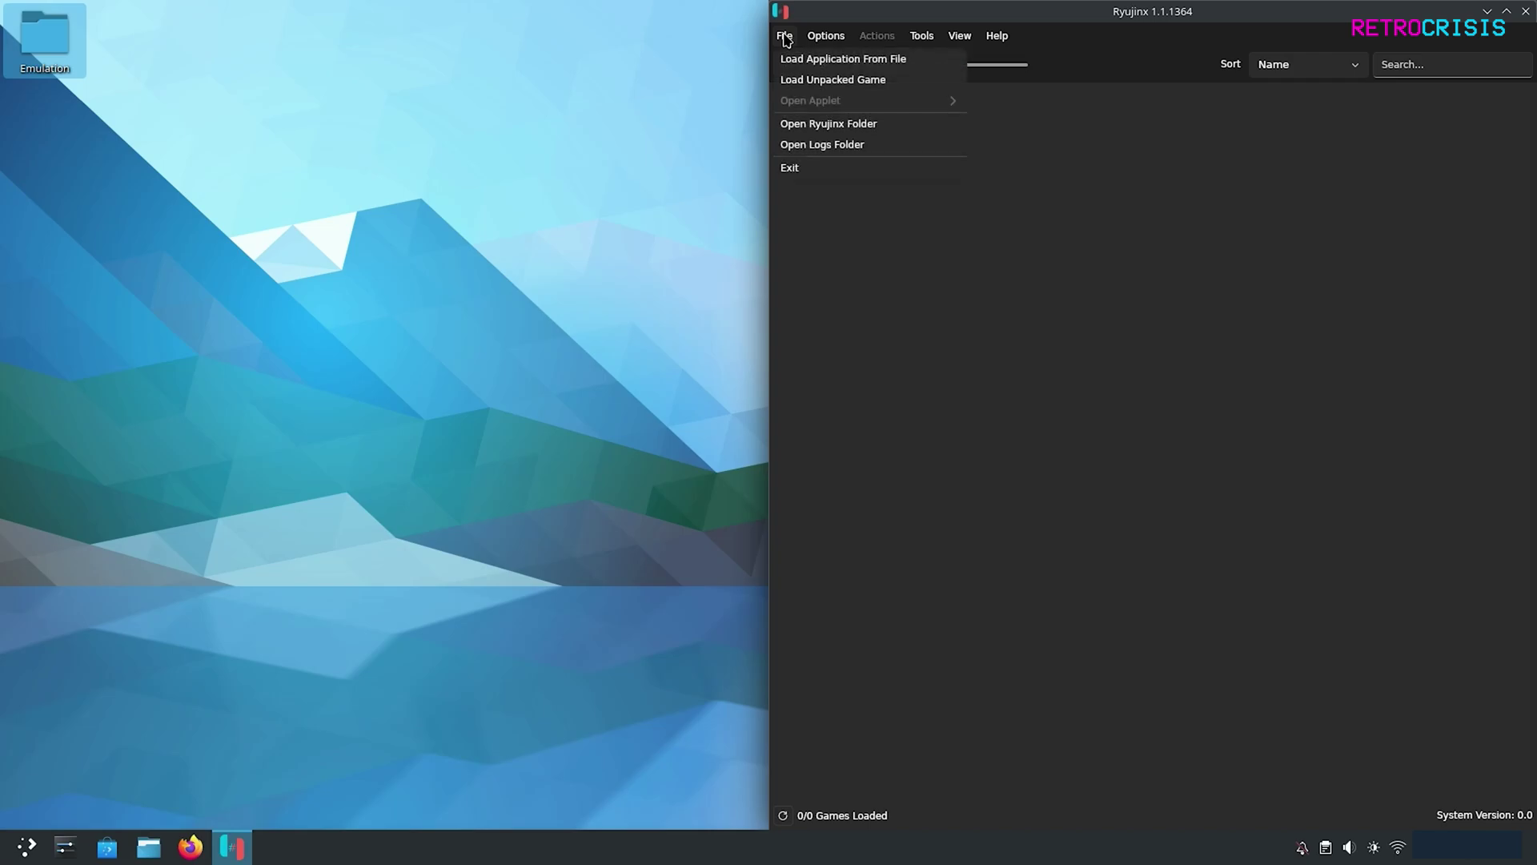
click(817, 169)
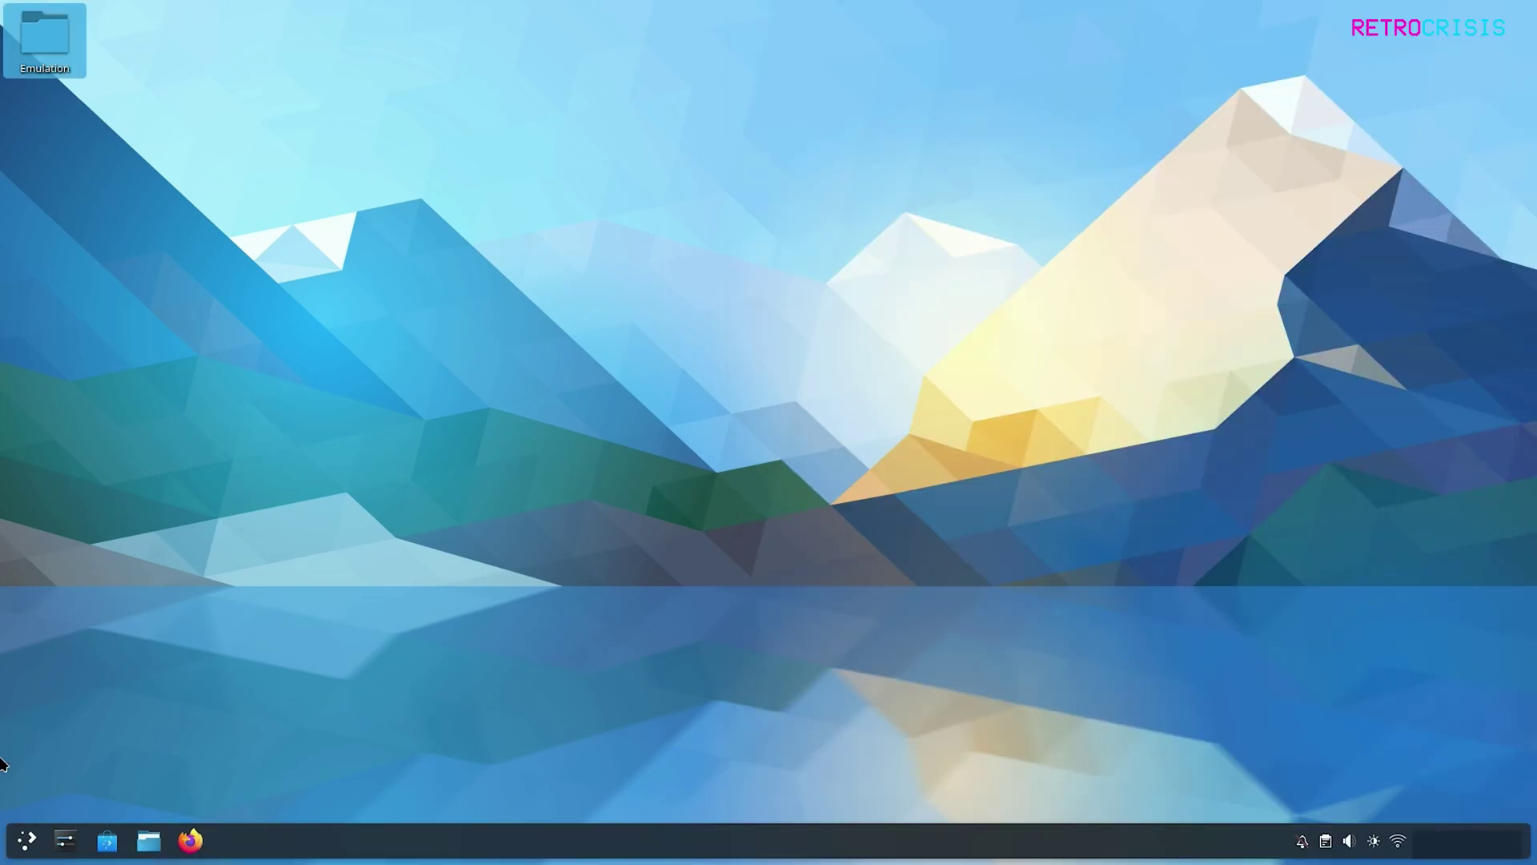
click(26, 835)
click(243, 455)
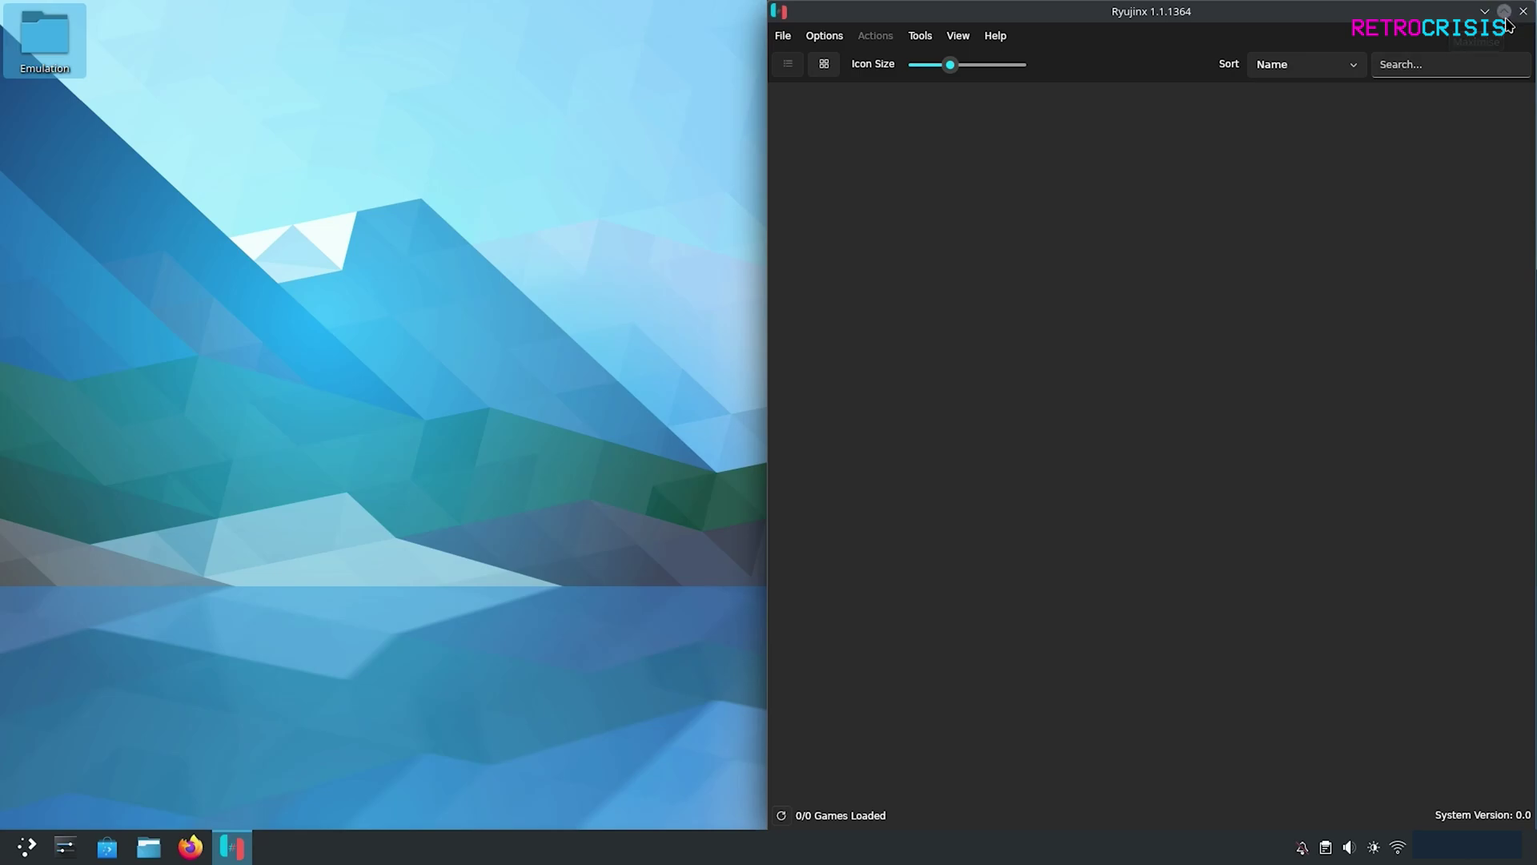
click(1505, 12)
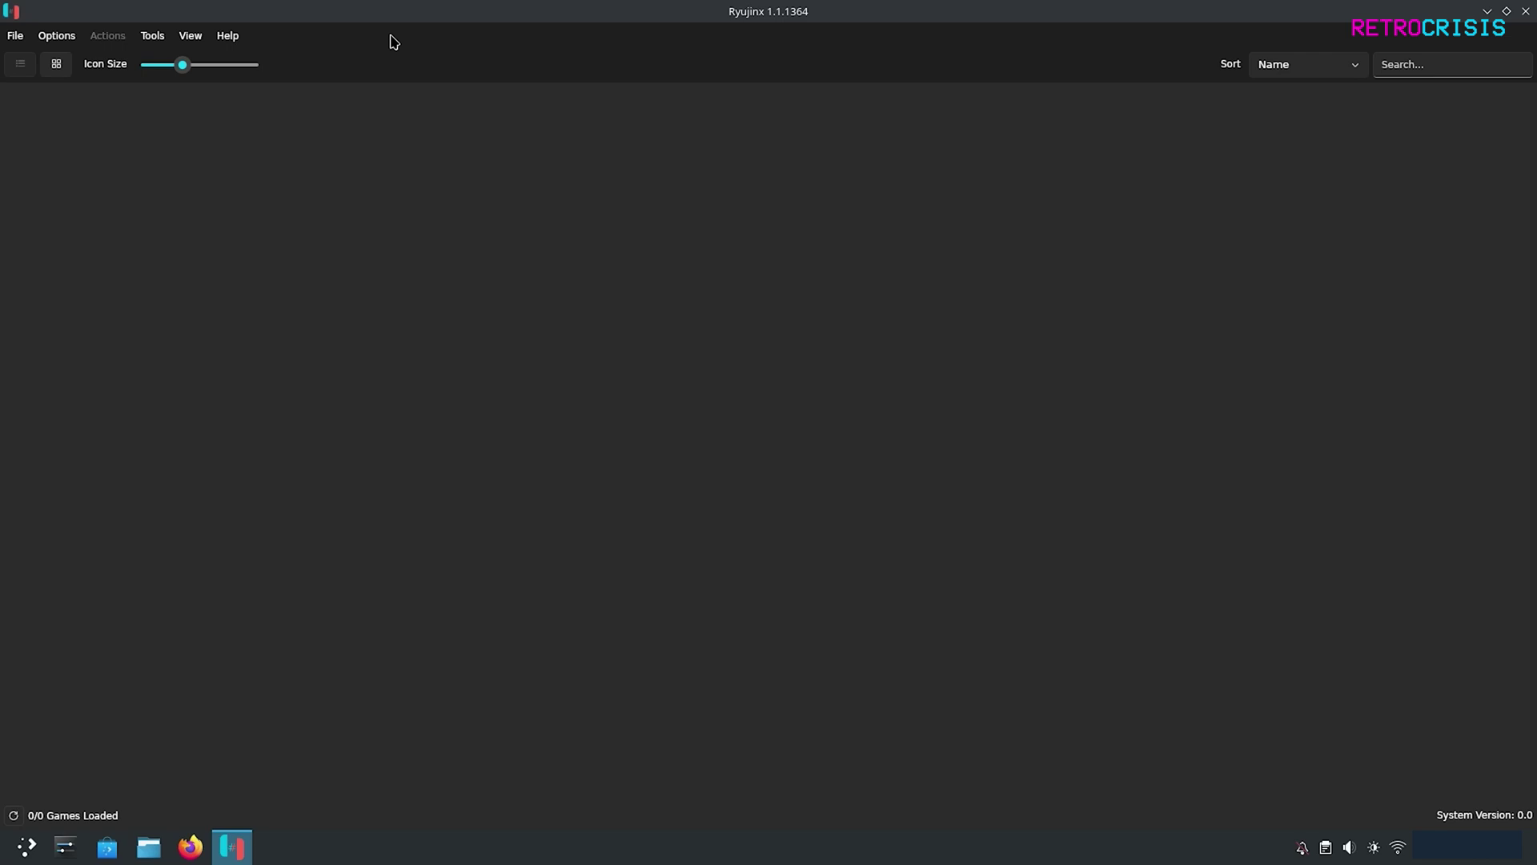
Install the Switch firmware in Ryujinx from the Firmware 17.0.1 directory under Desktop/Emulation/Nintendo Switch.
click(154, 41)
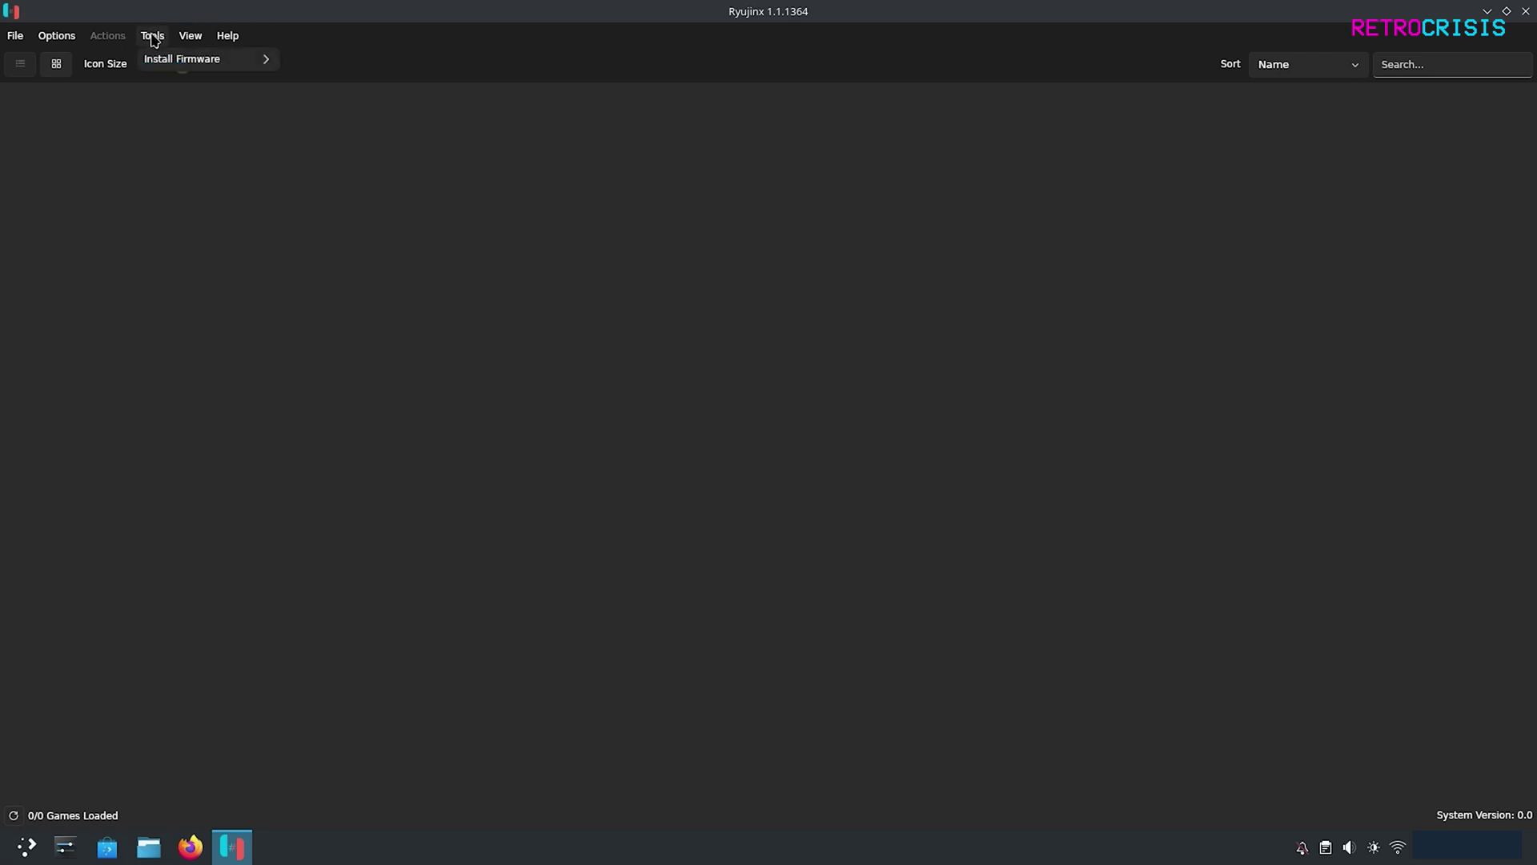
mouse_move(225, 63)
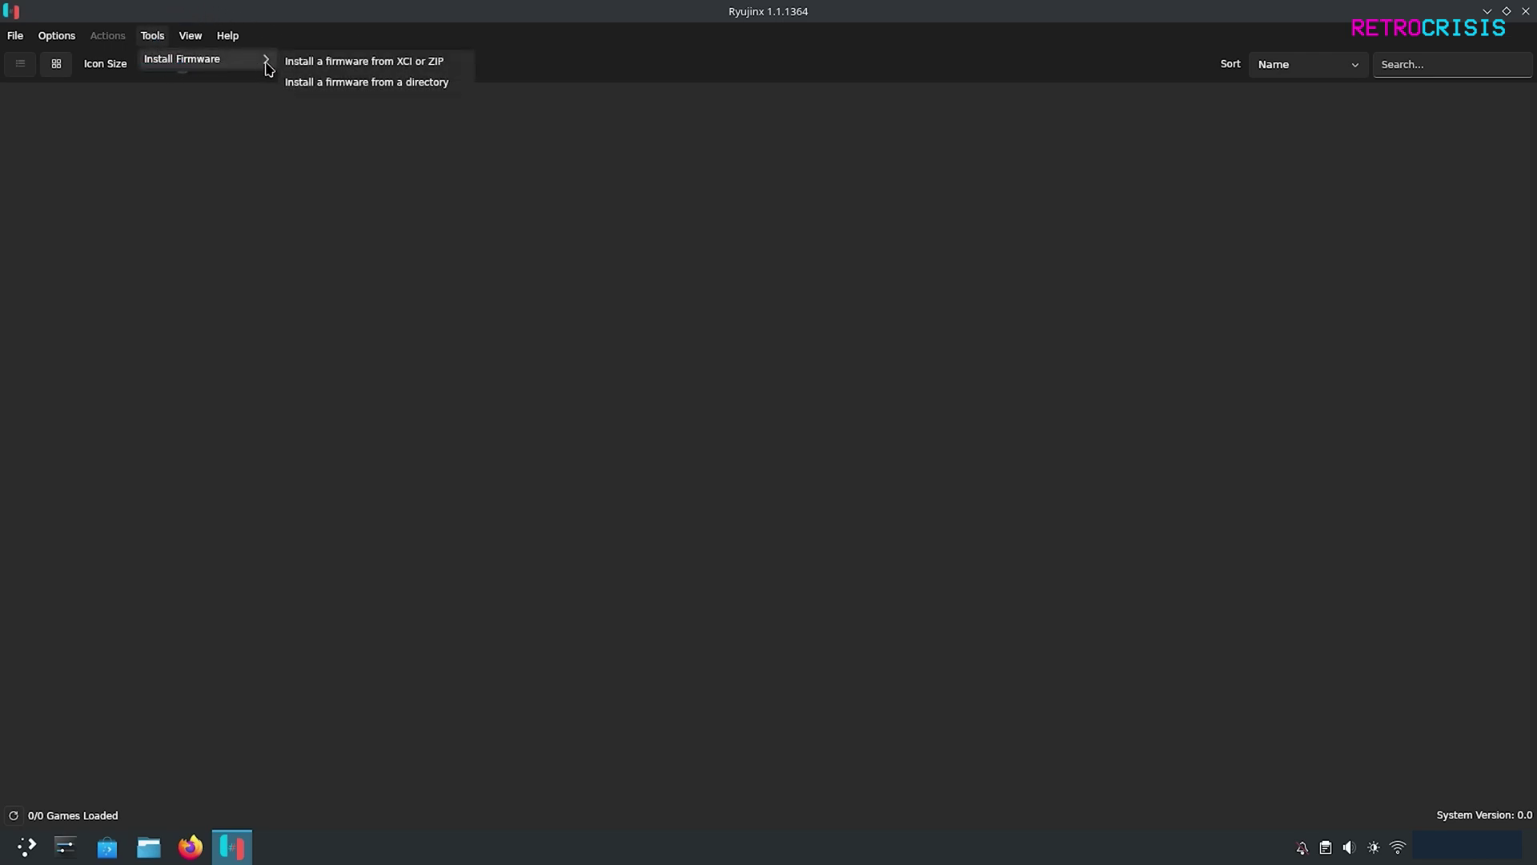
click(332, 85)
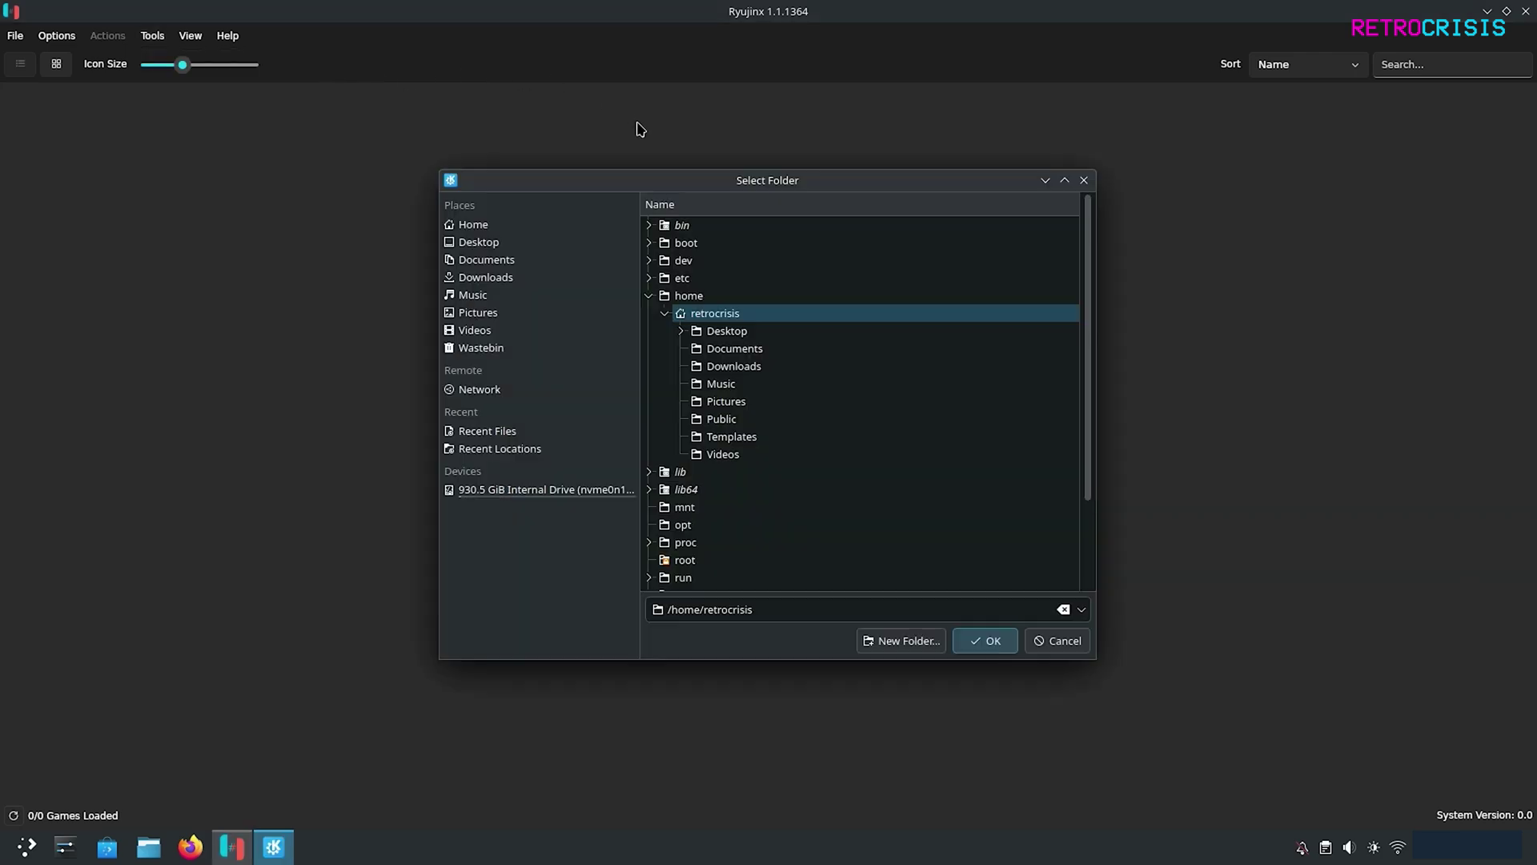
click(682, 332)
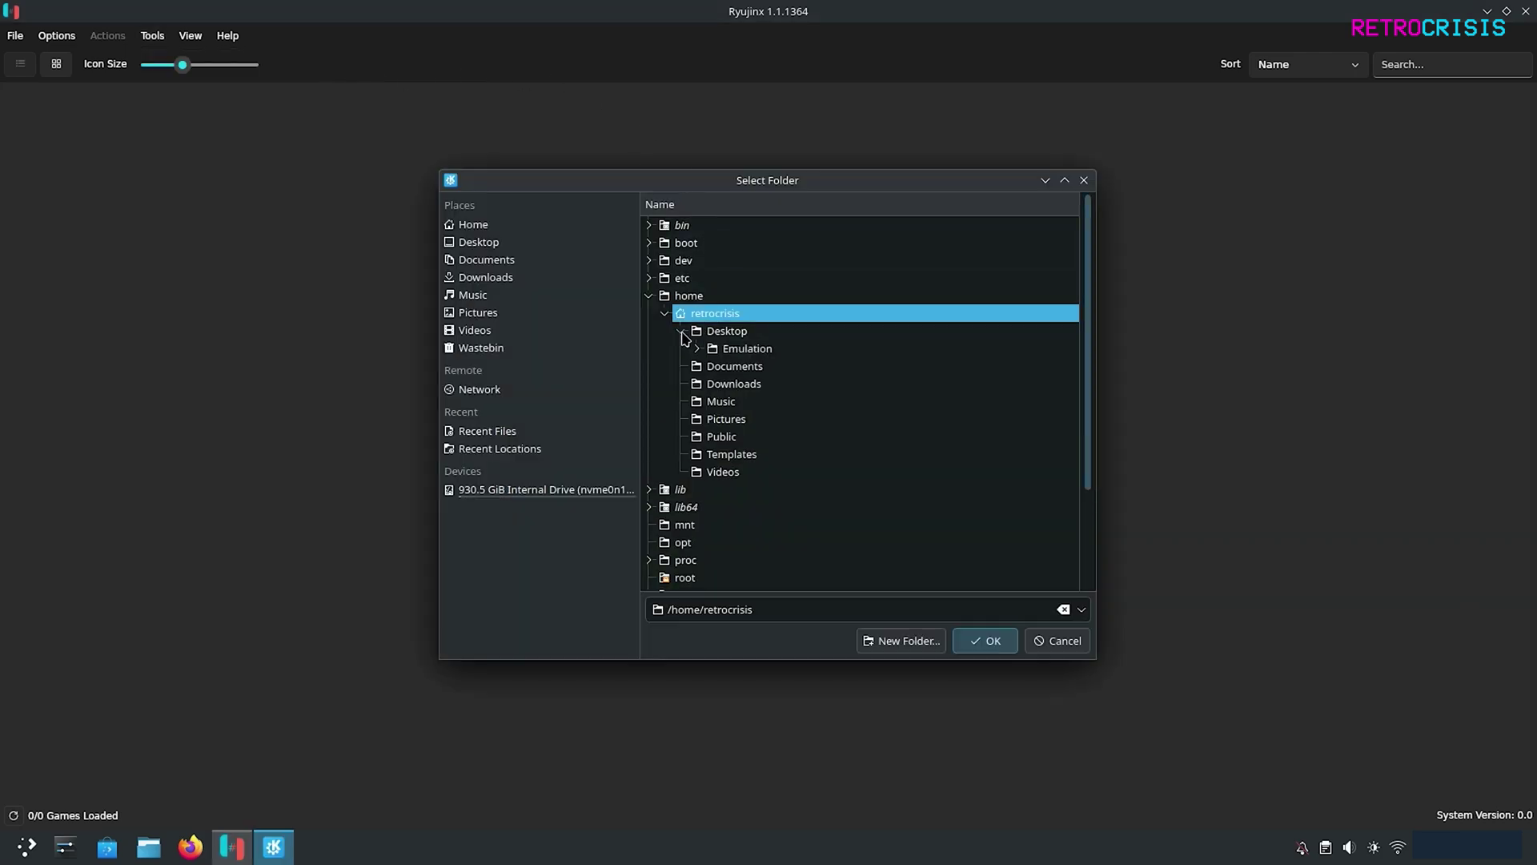
click(698, 350)
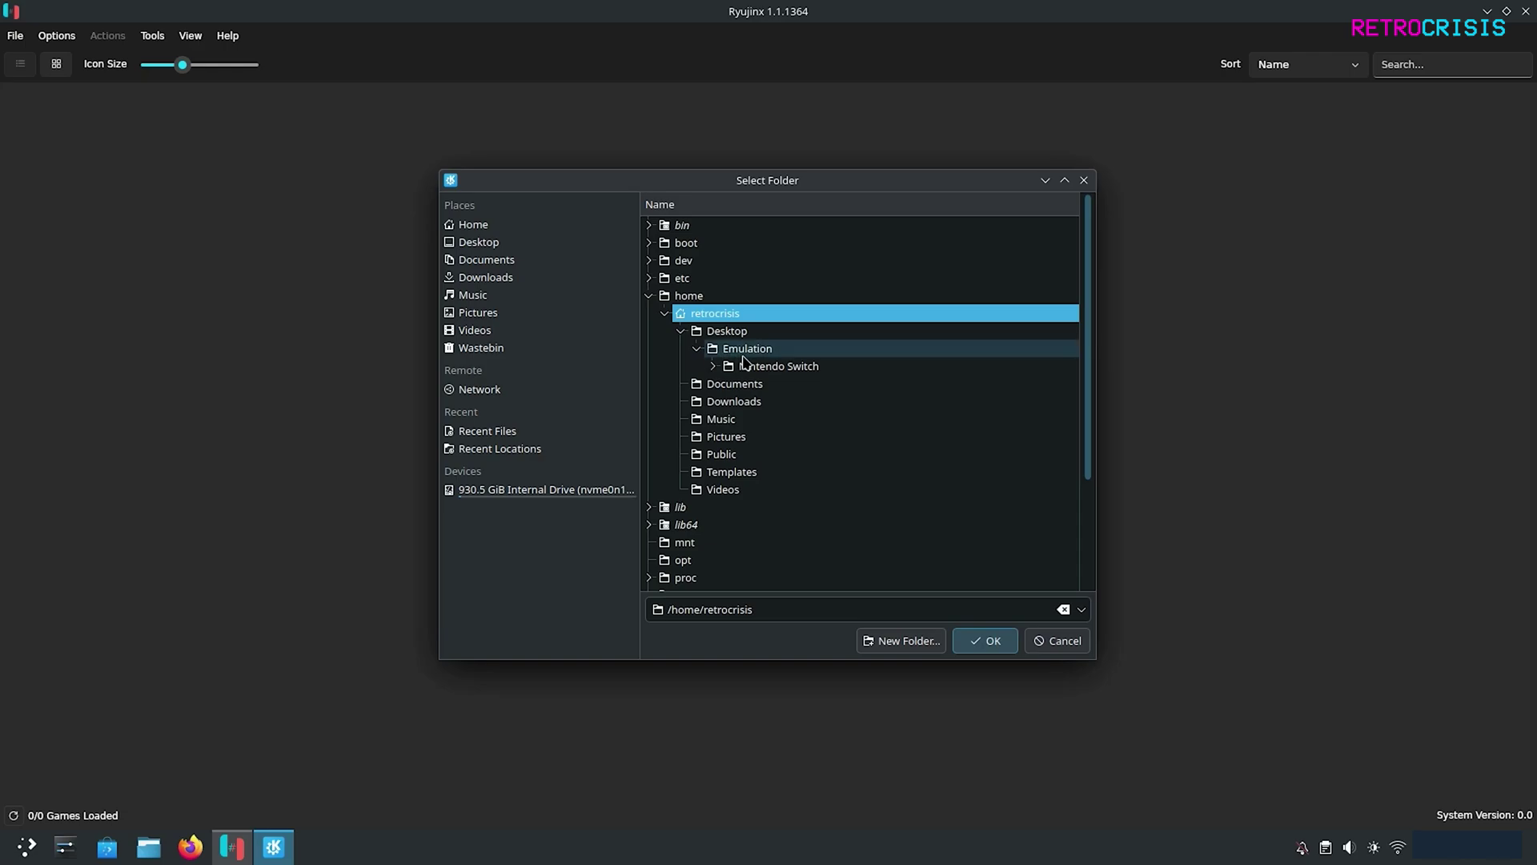
click(713, 366)
click(749, 386)
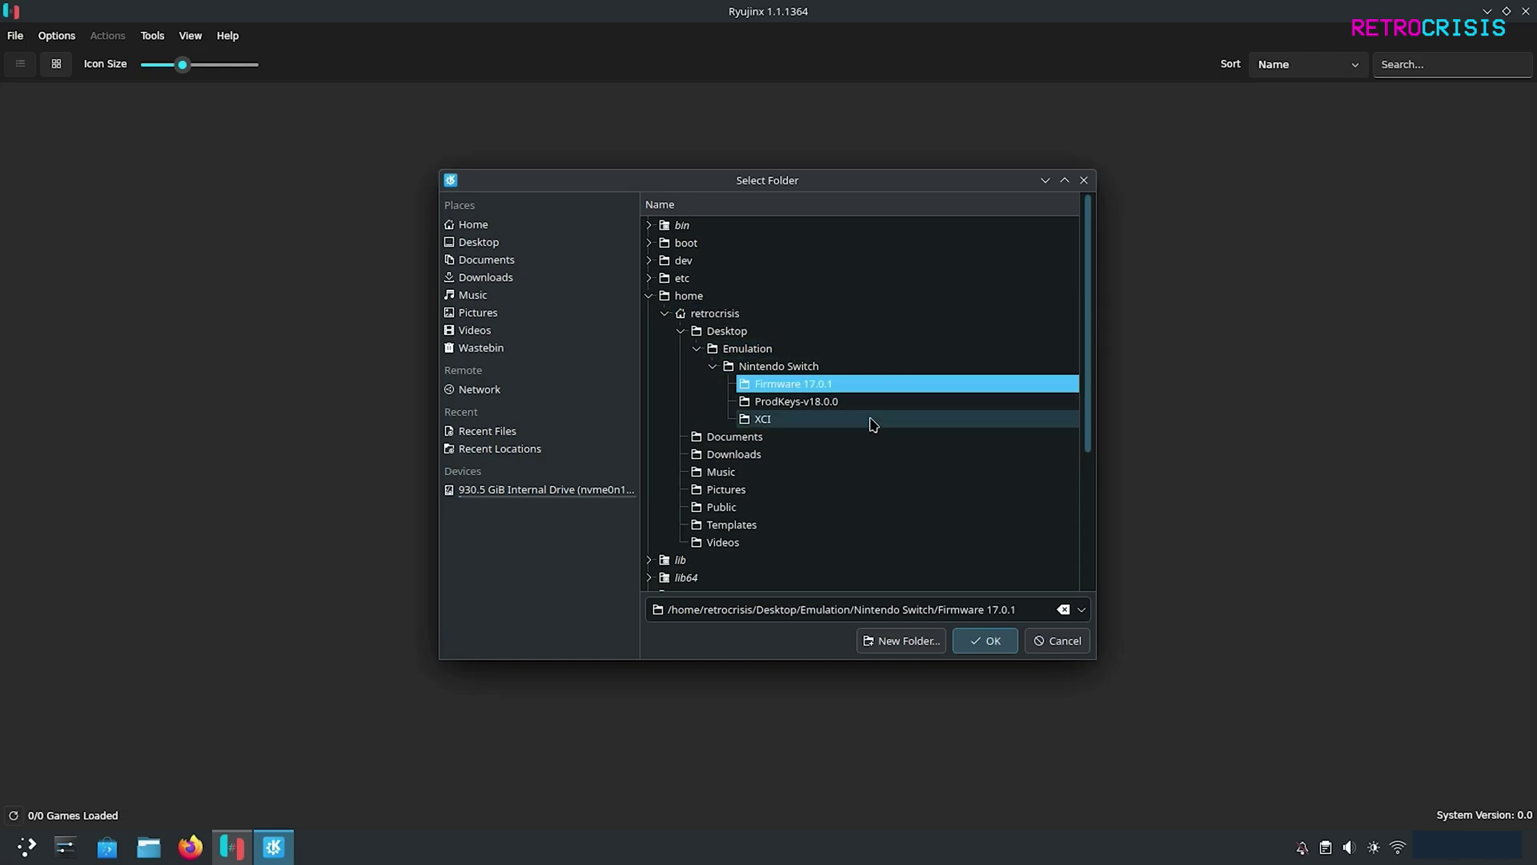
click(986, 641)
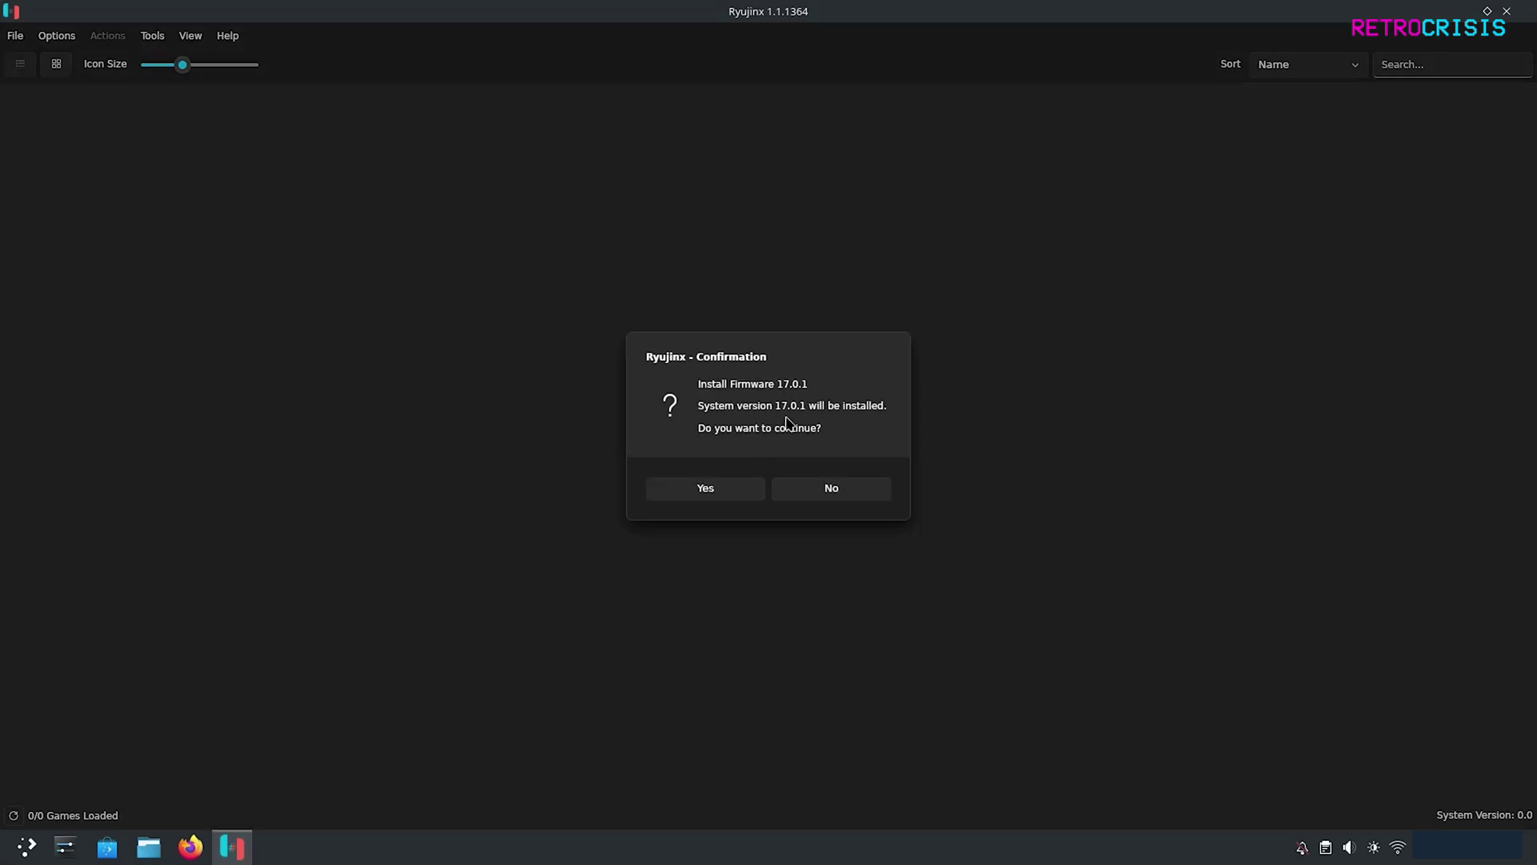
click(731, 492)
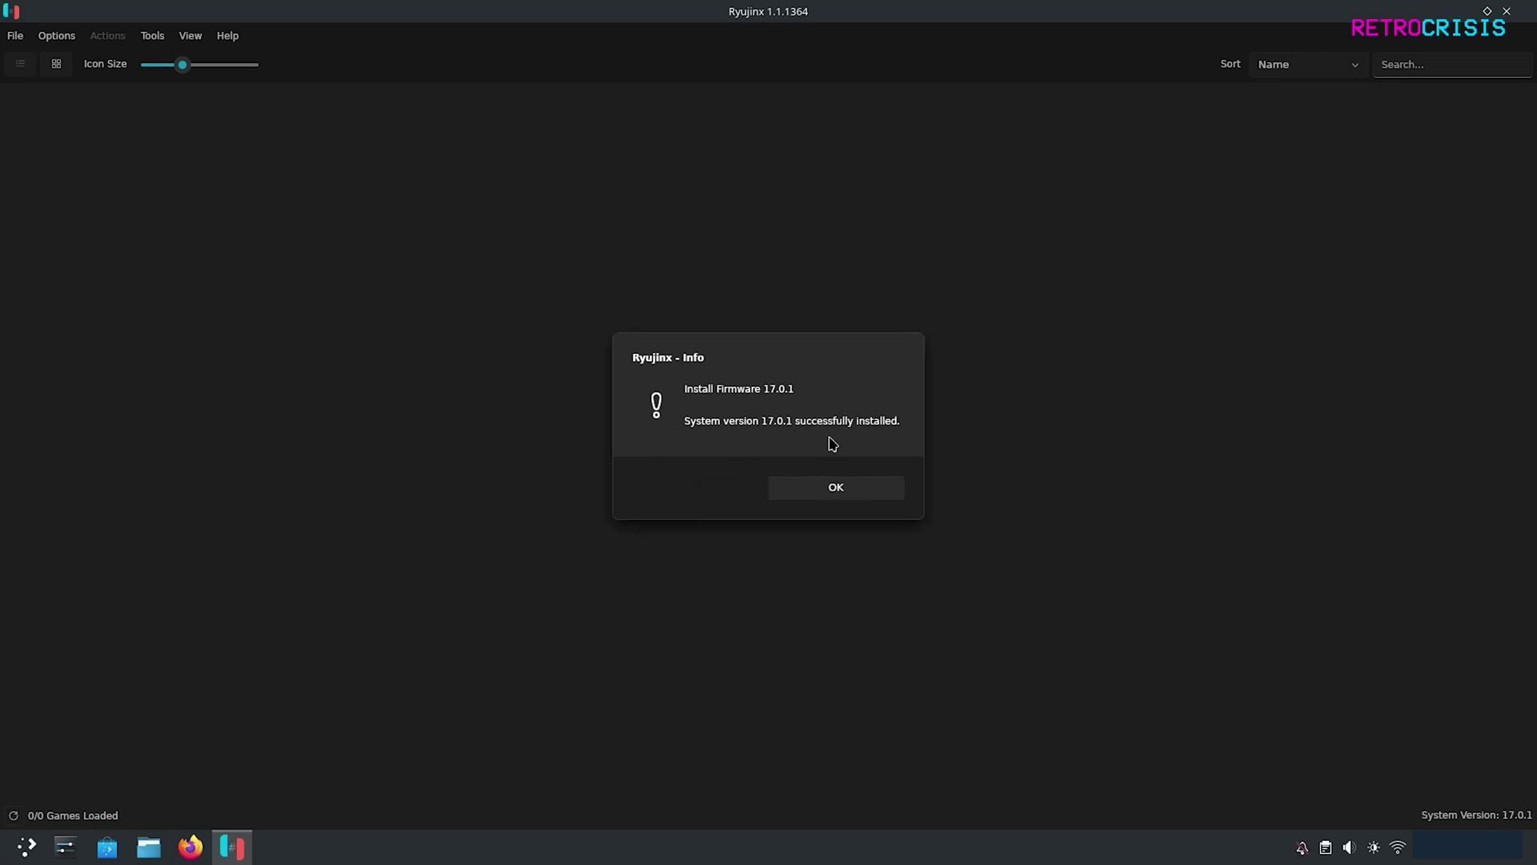
click(803, 494)
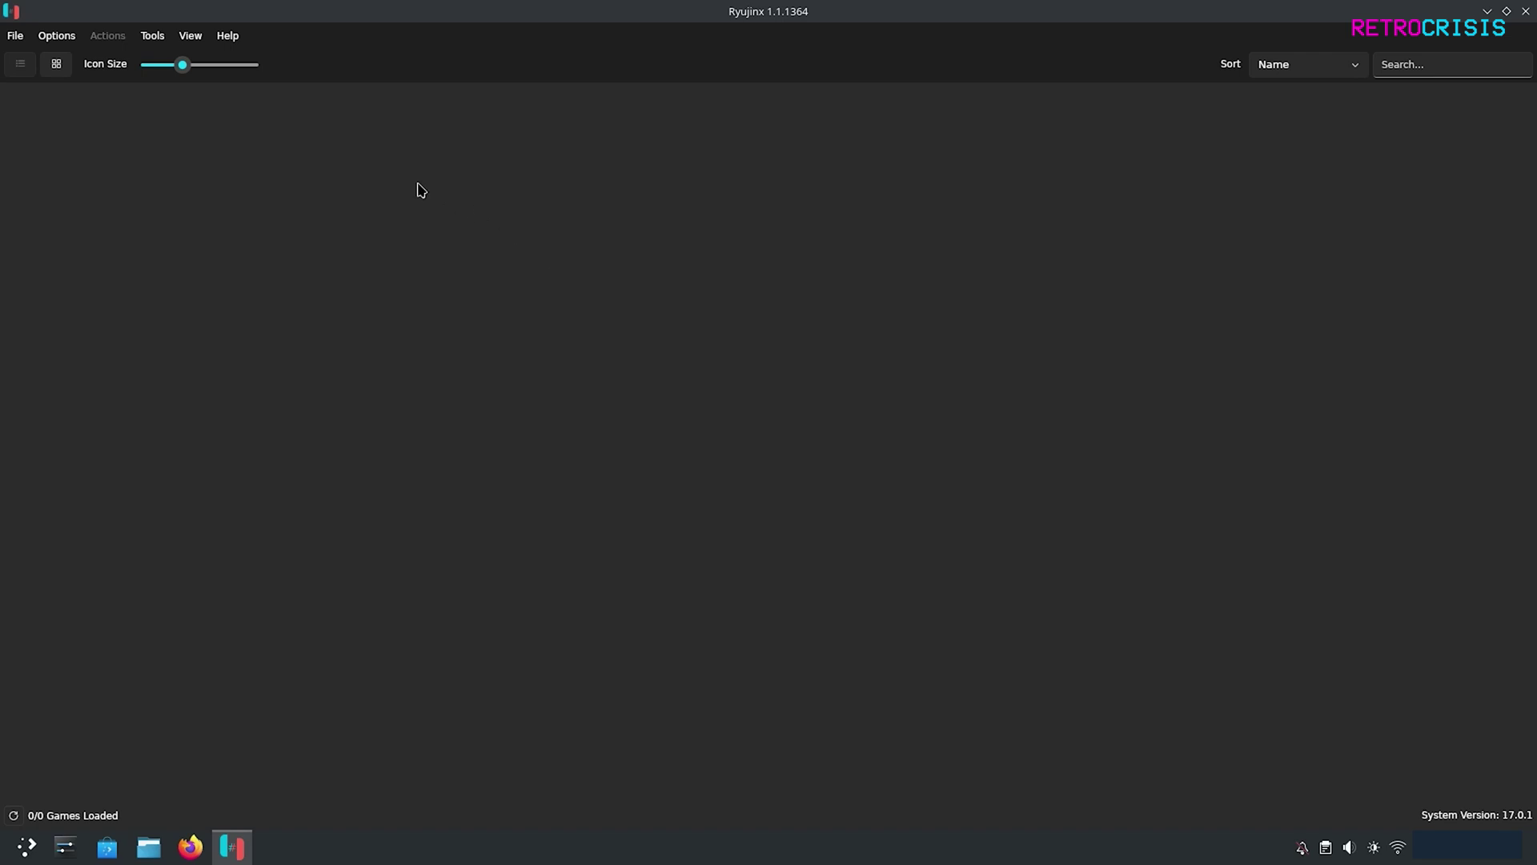
Add the XCI folder under Desktop/Emulation/Nintendo Switch to the game directories in Ryujinx's settings and save.
click(56, 36)
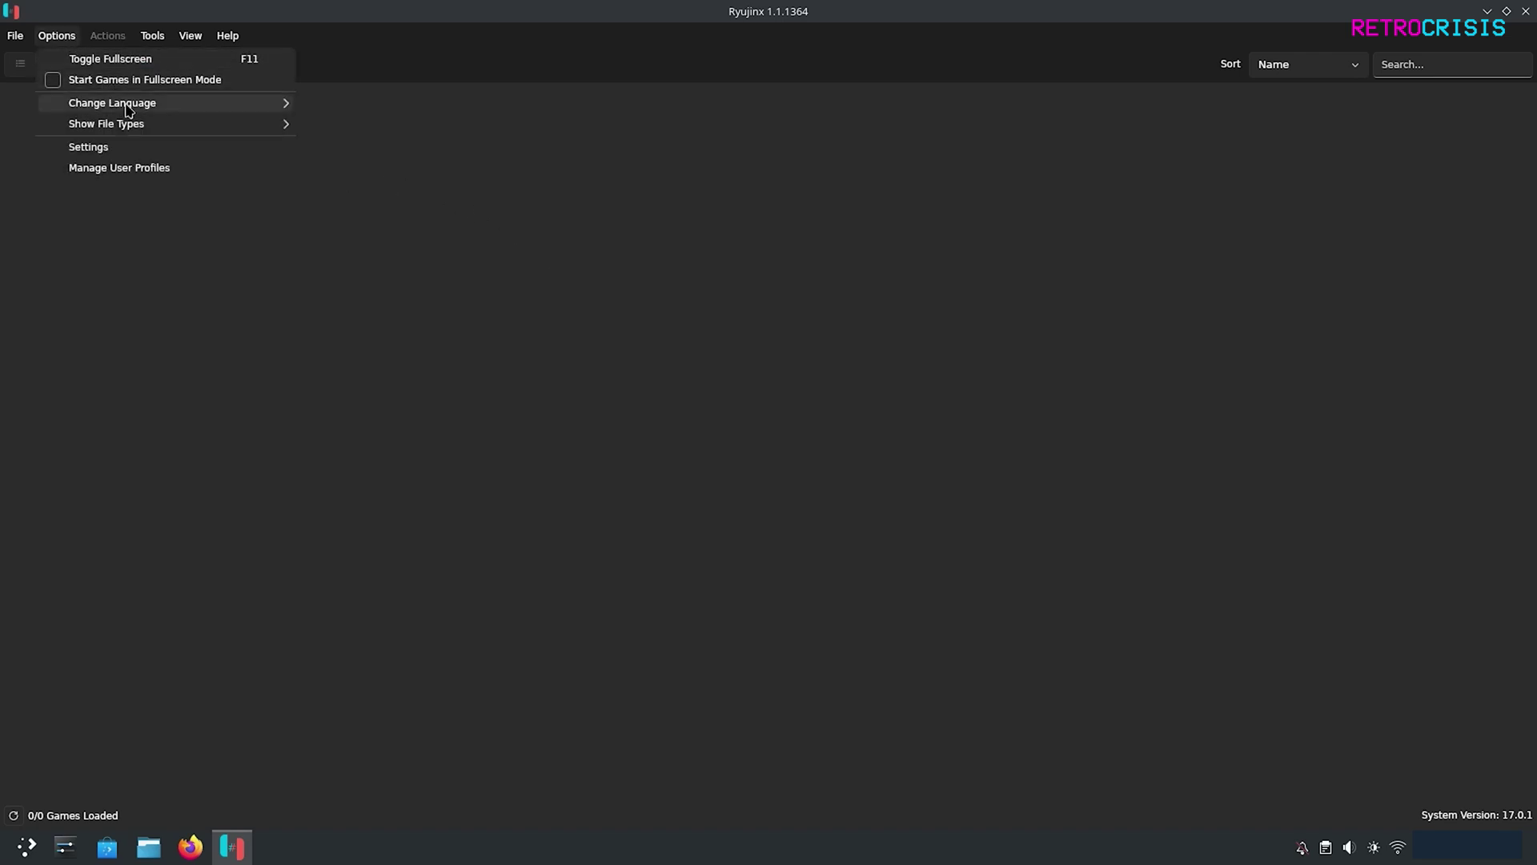
click(152, 152)
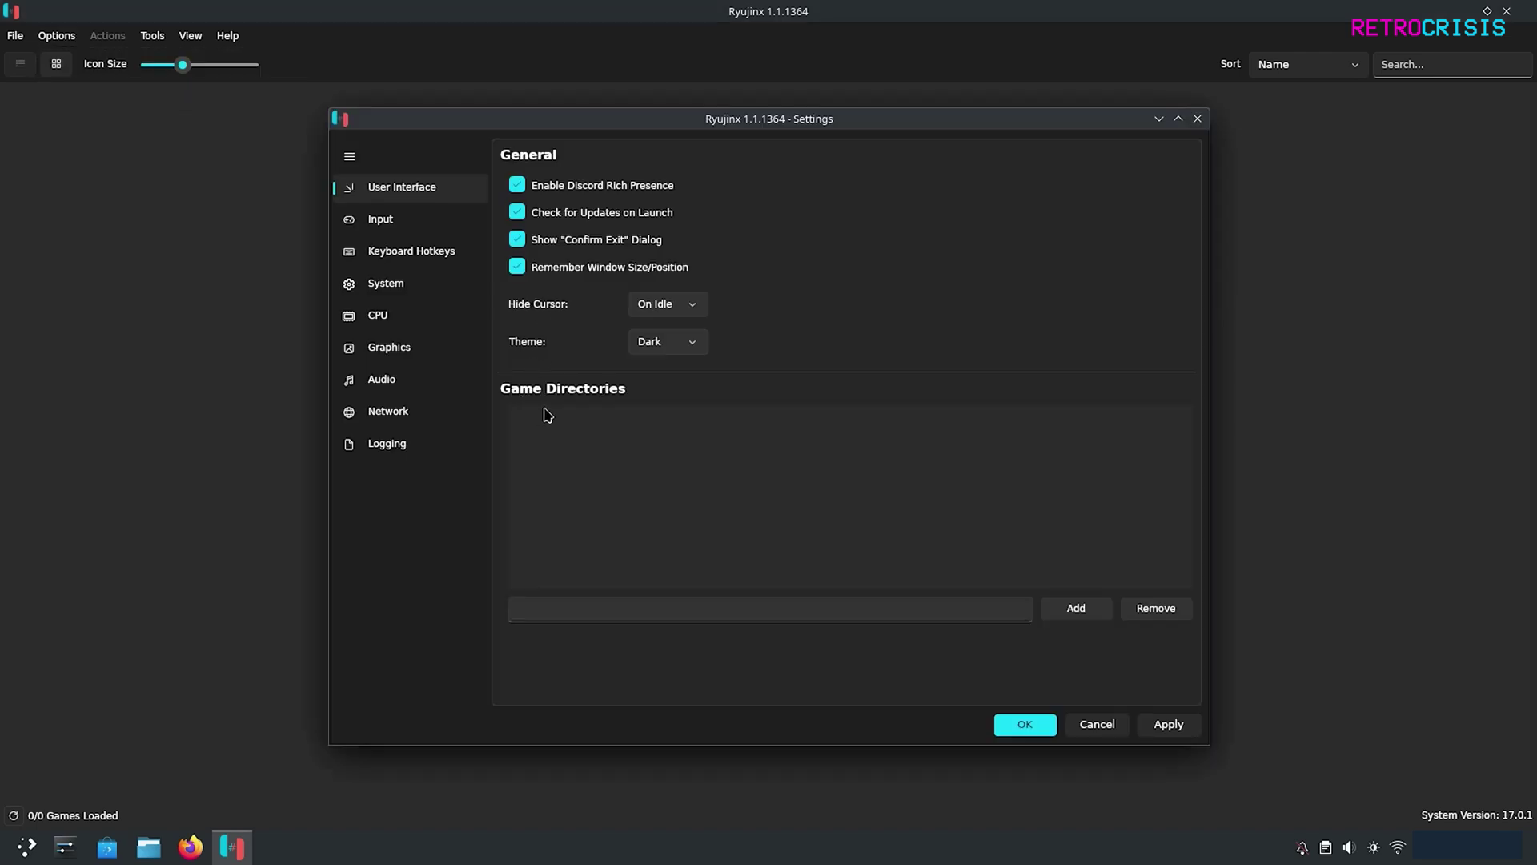
click(1074, 608)
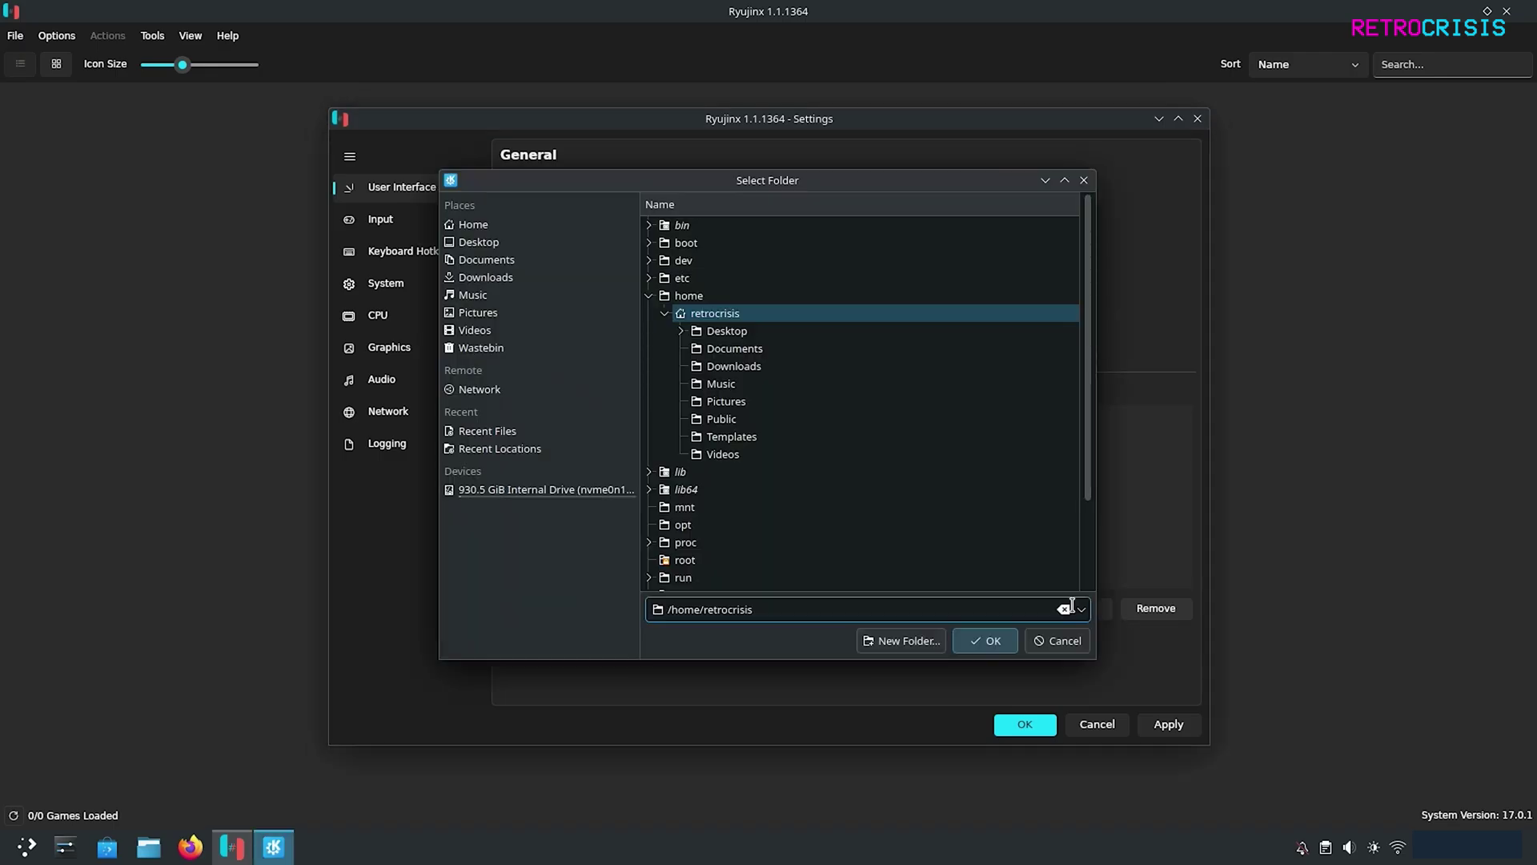
click(681, 331)
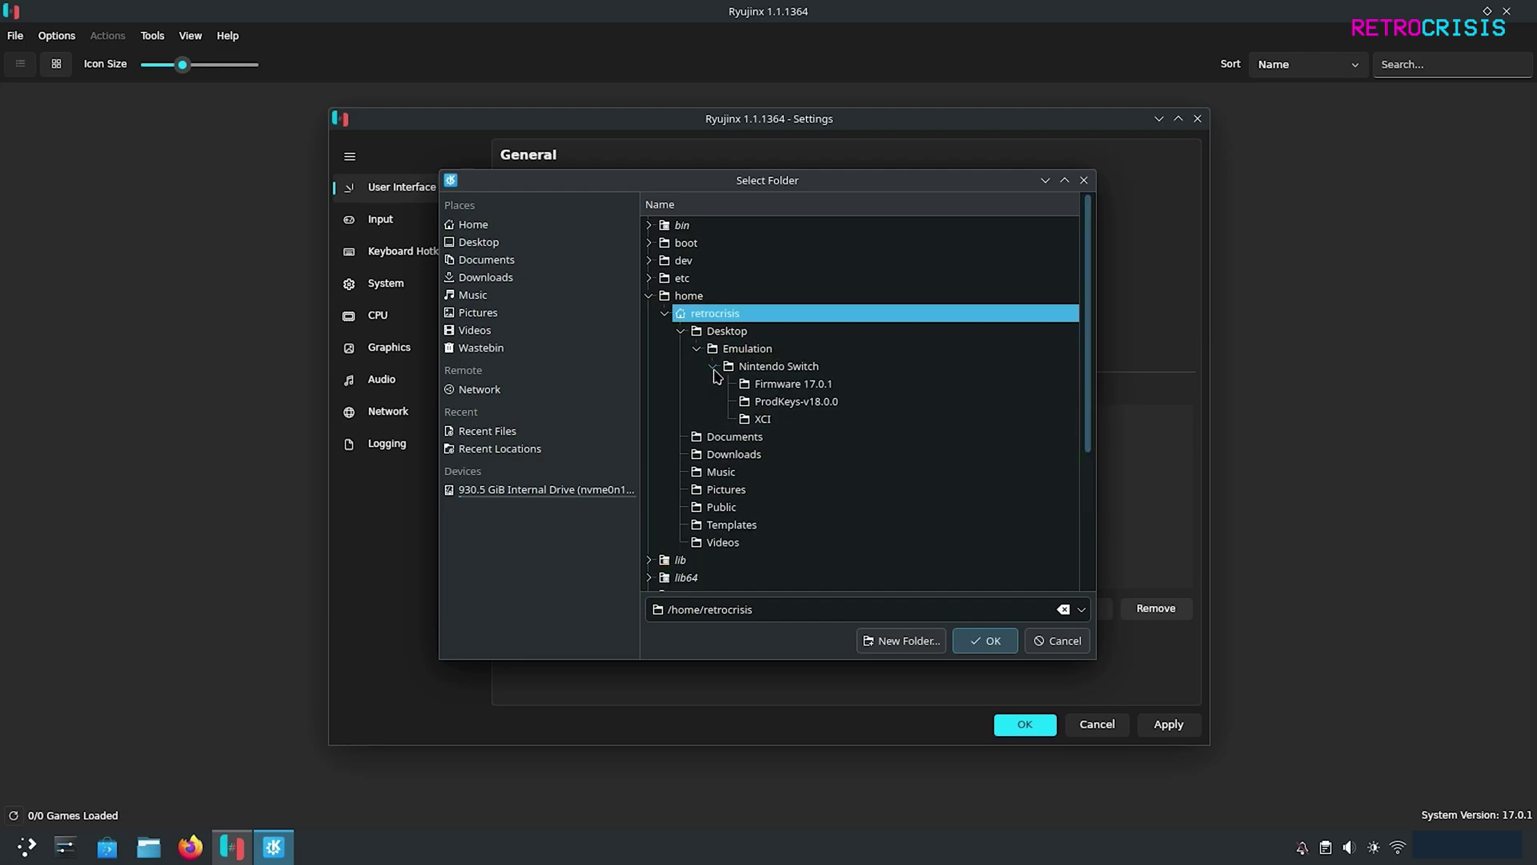
click(767, 423)
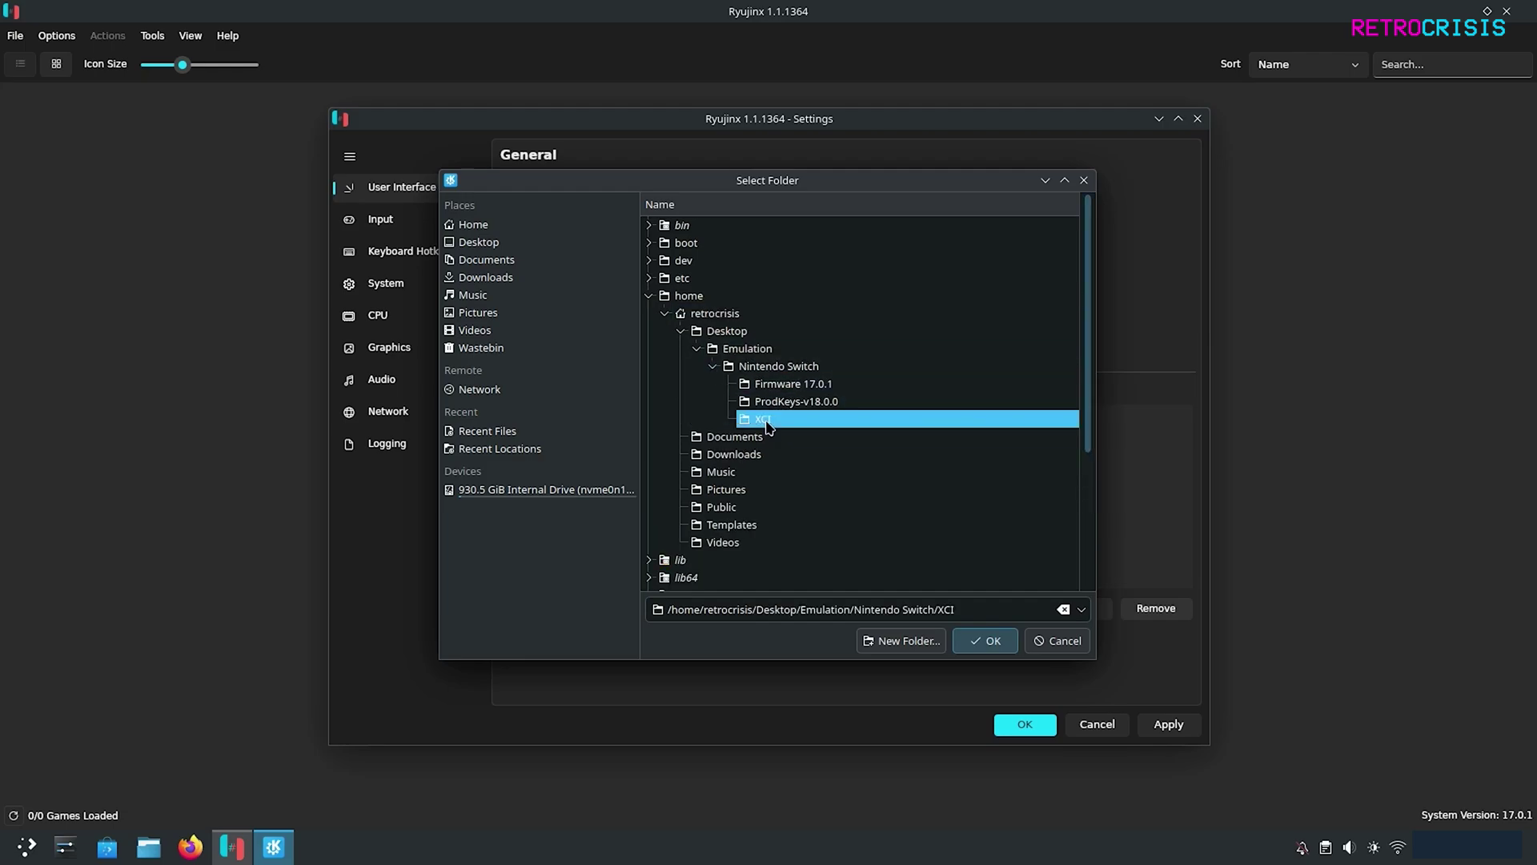
click(971, 645)
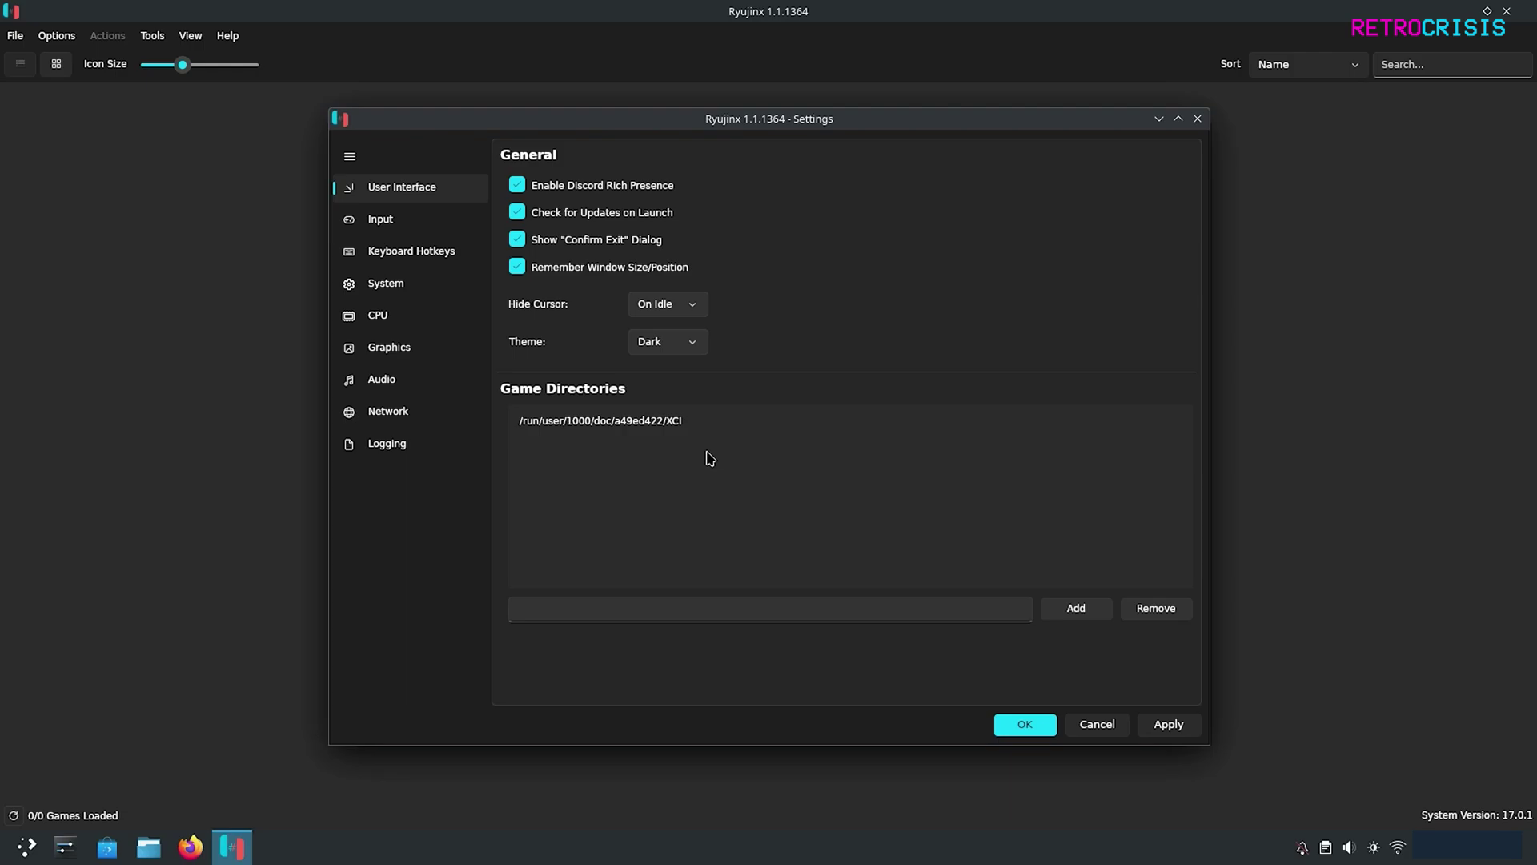
click(1023, 723)
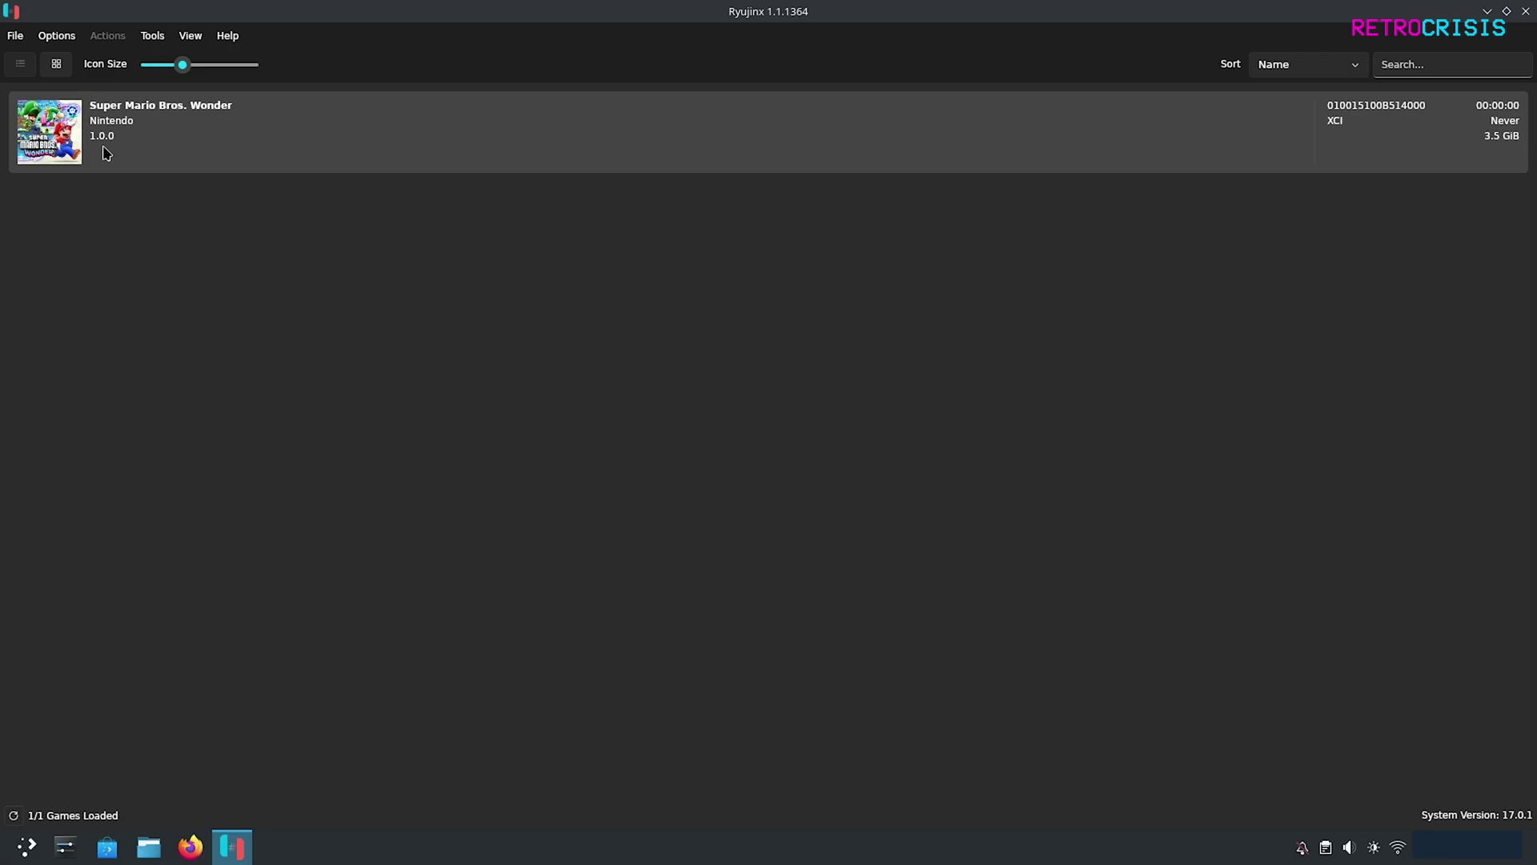
Add the .nsp update file from the XCI folder to Super Mario Bros. Wonder's title updates and save.
right_click(177, 140)
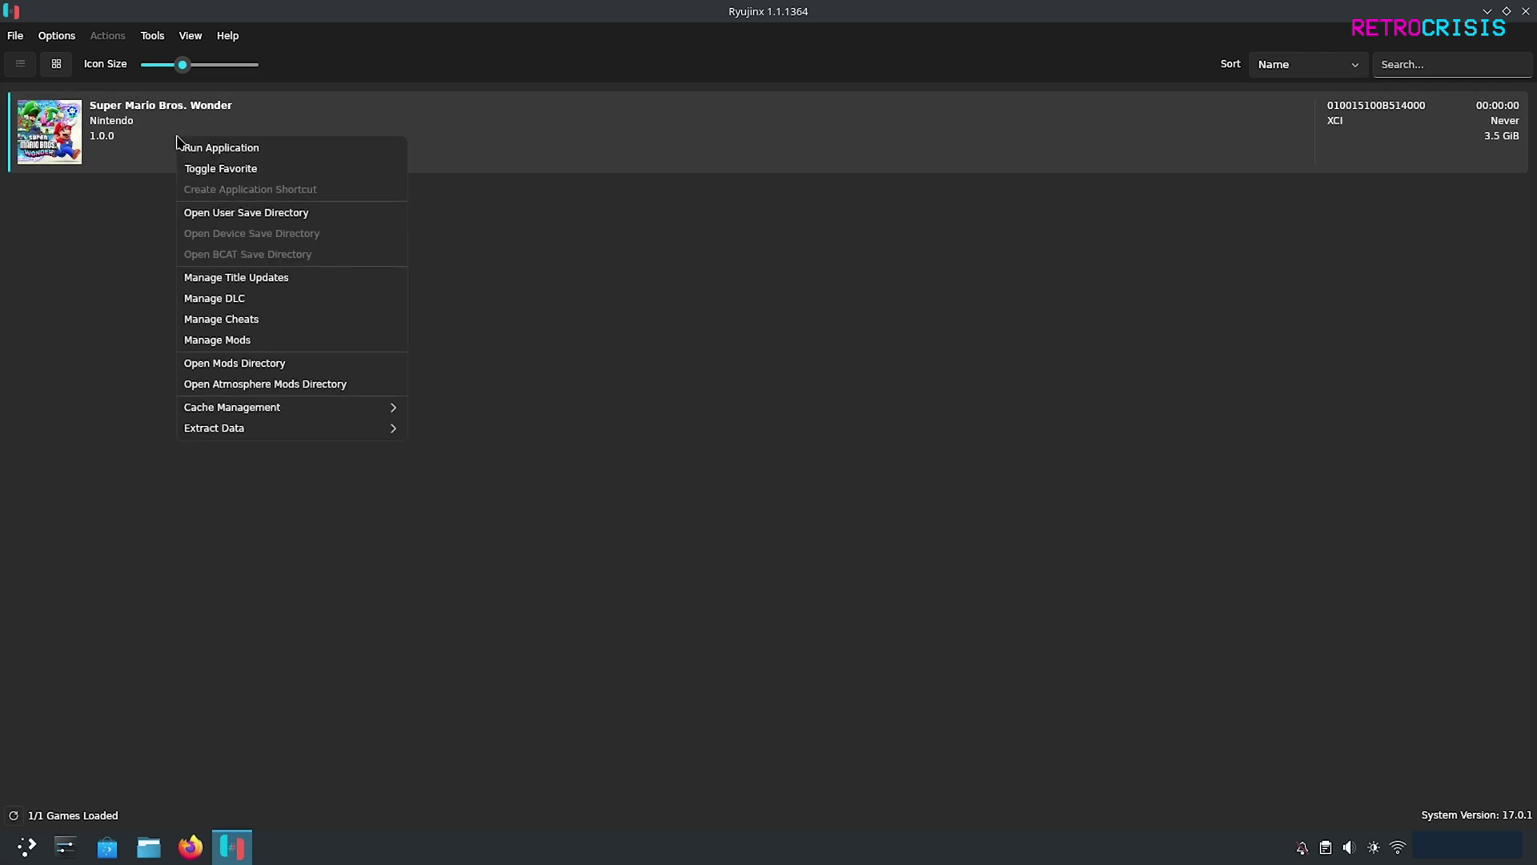
click(318, 284)
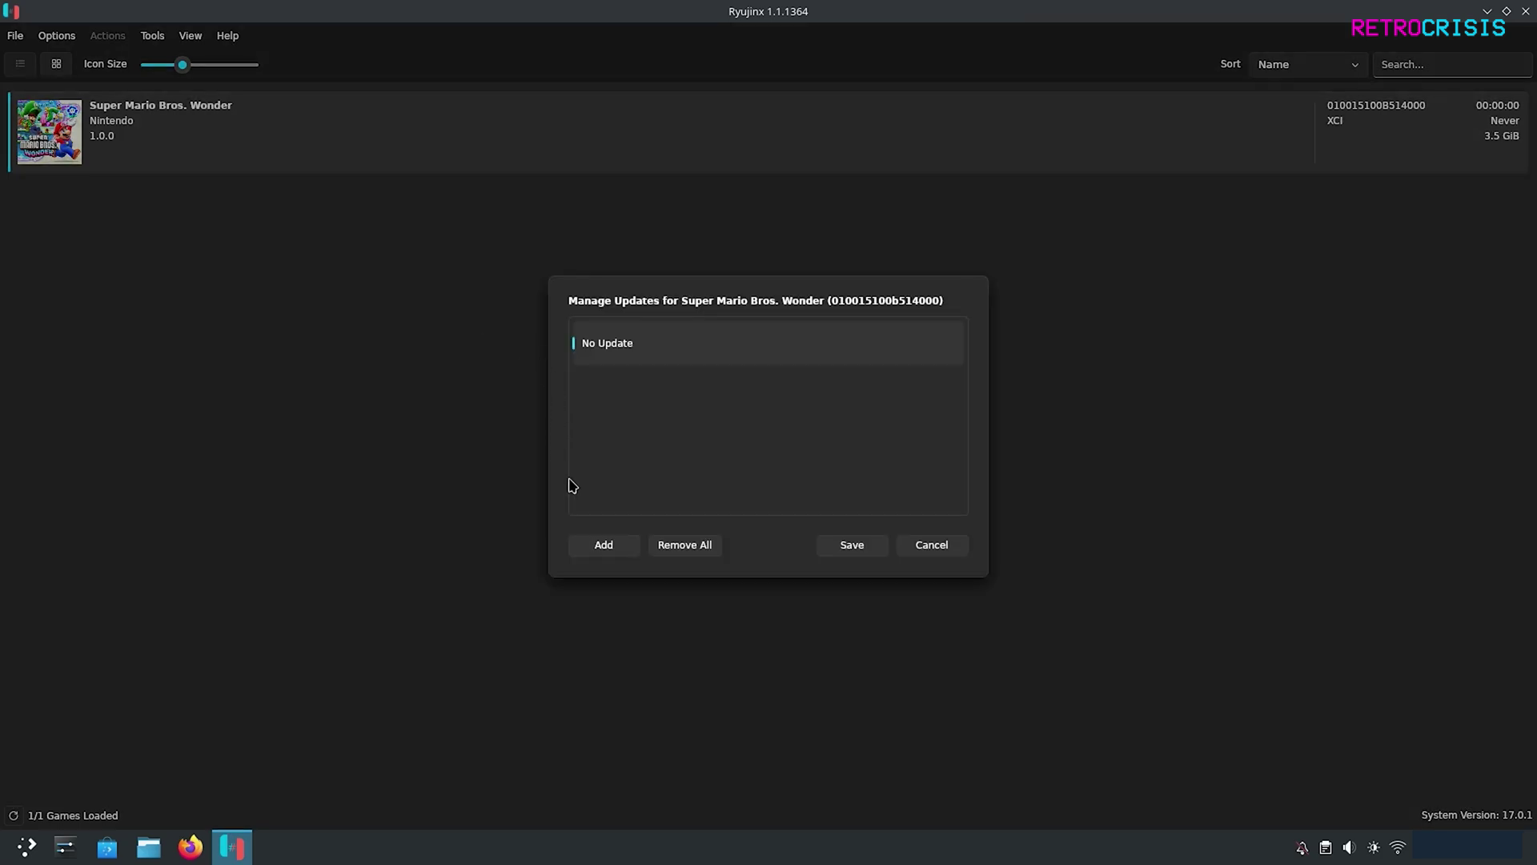
click(595, 544)
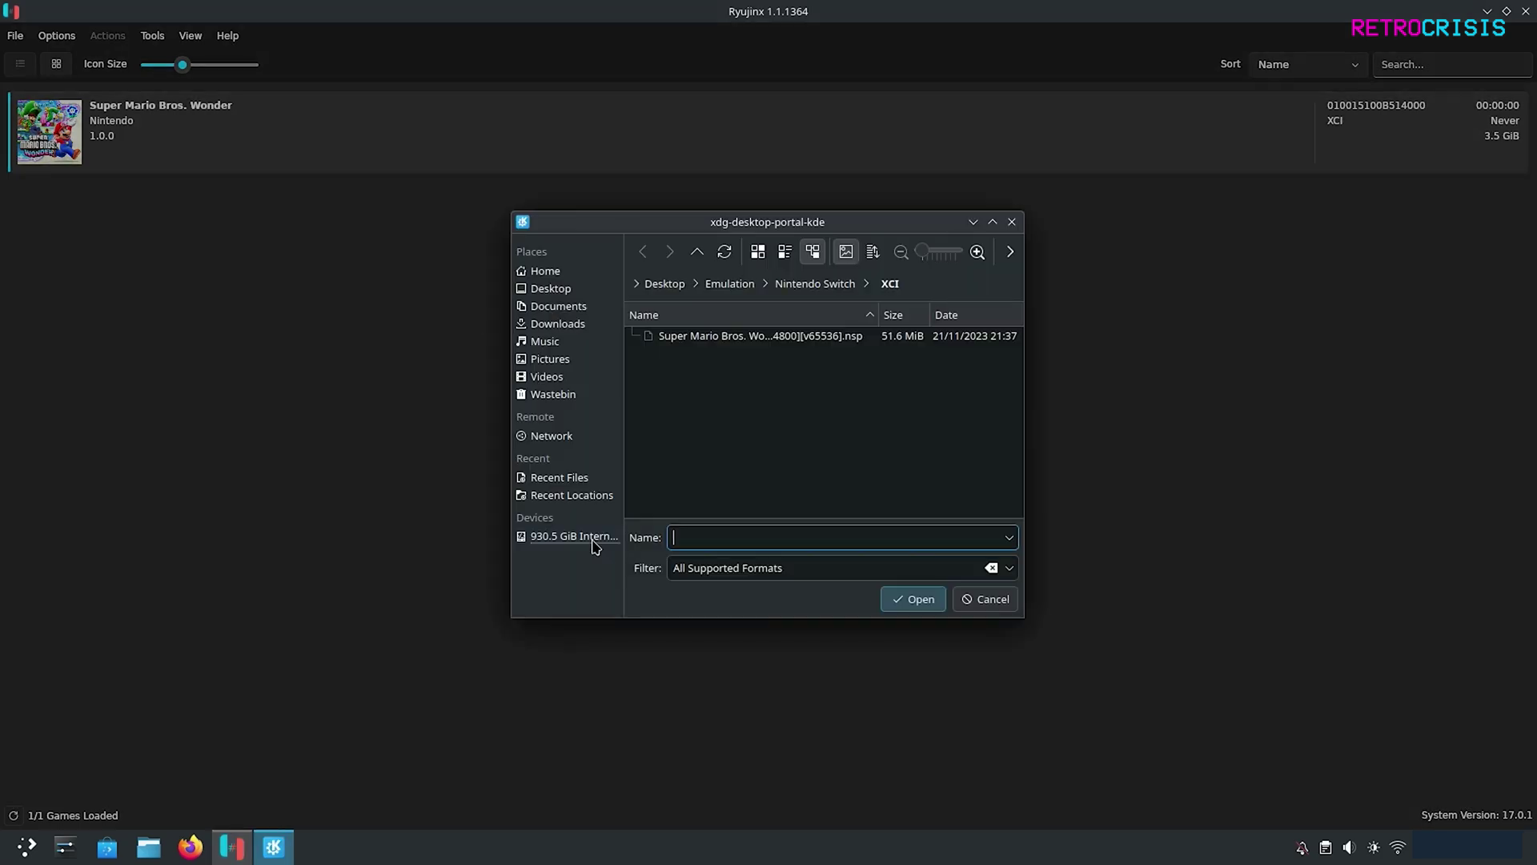
click(745, 339)
click(912, 606)
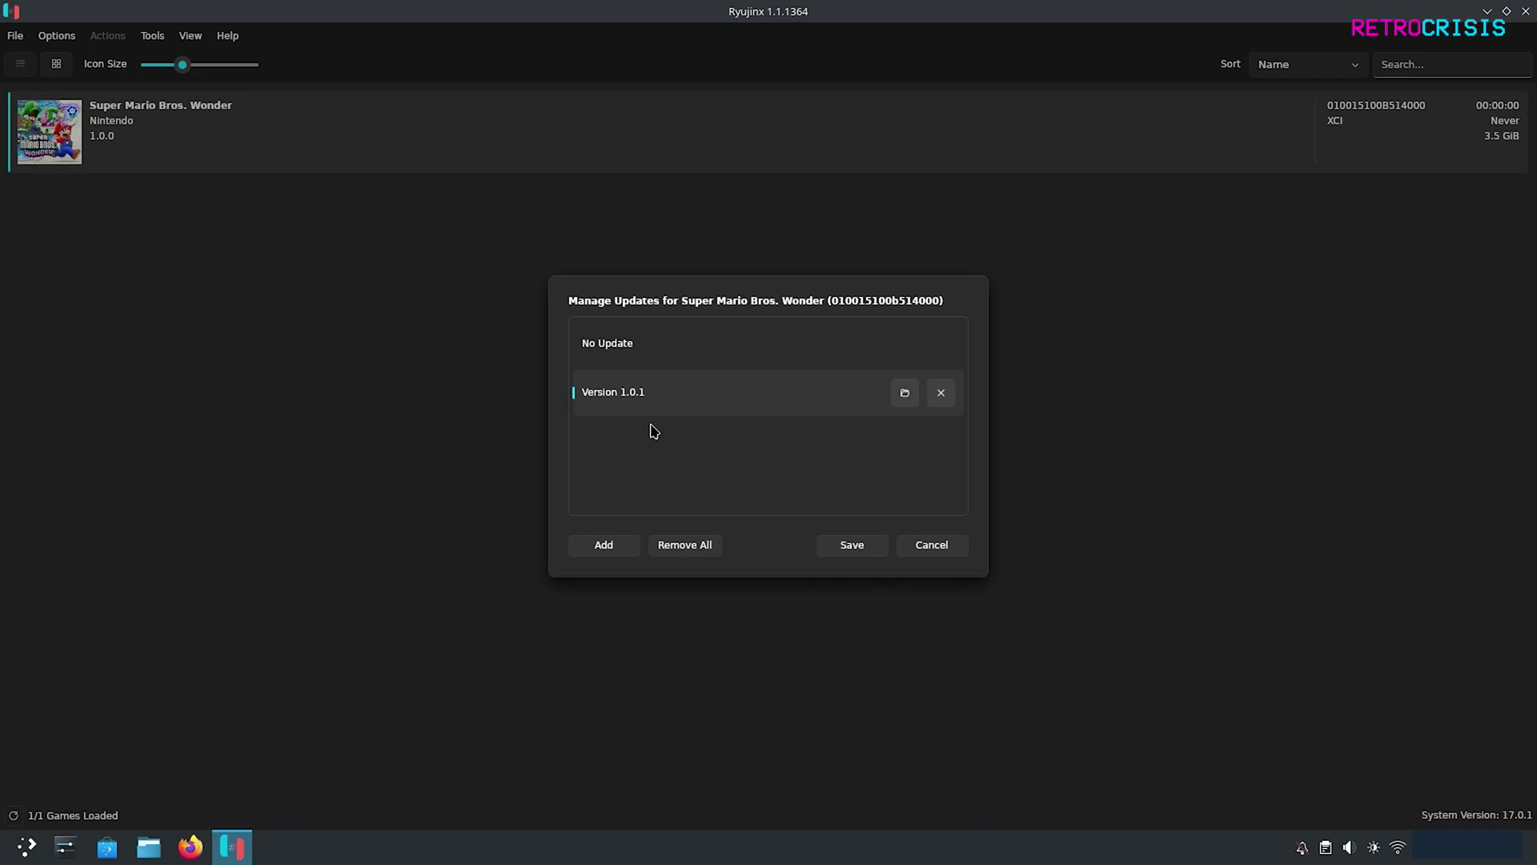
click(835, 555)
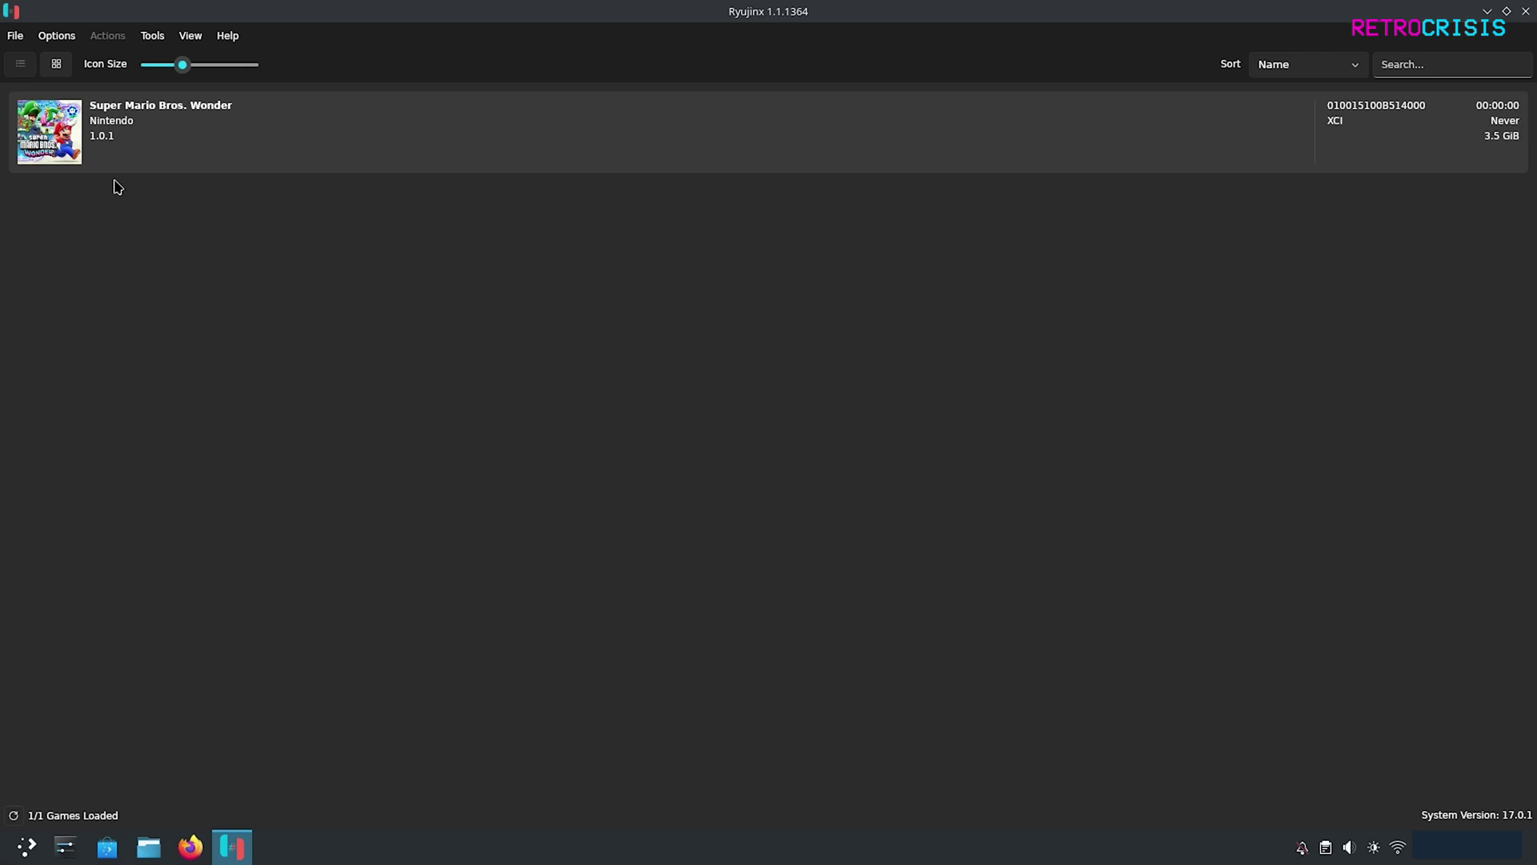
Set Player 1's input device to X360 Controller (0) with controller type Pro Controller and apply the input settings.
click(64, 38)
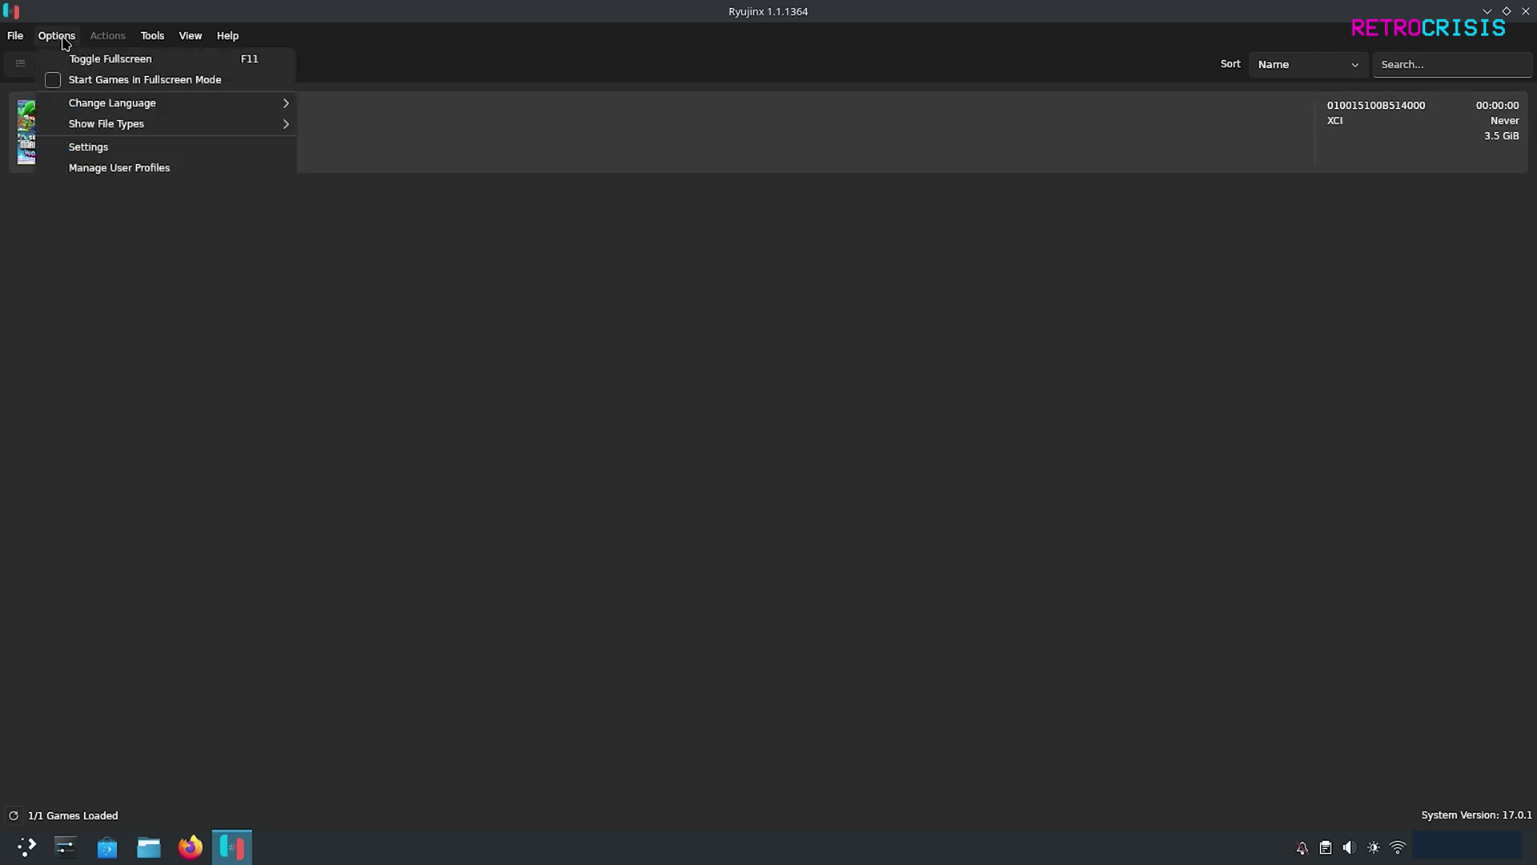
click(120, 148)
click(376, 231)
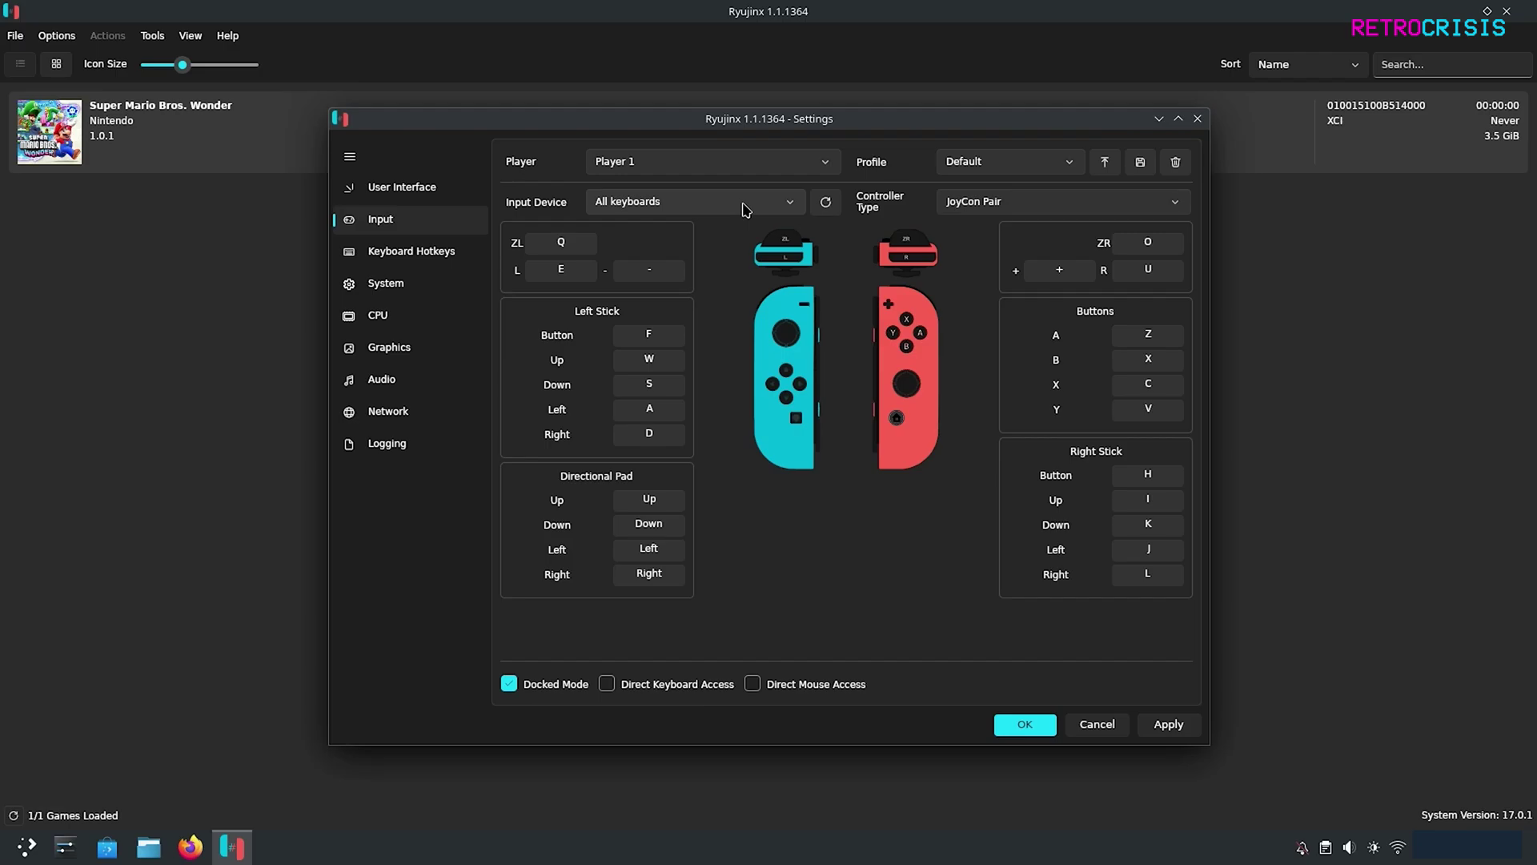
click(796, 205)
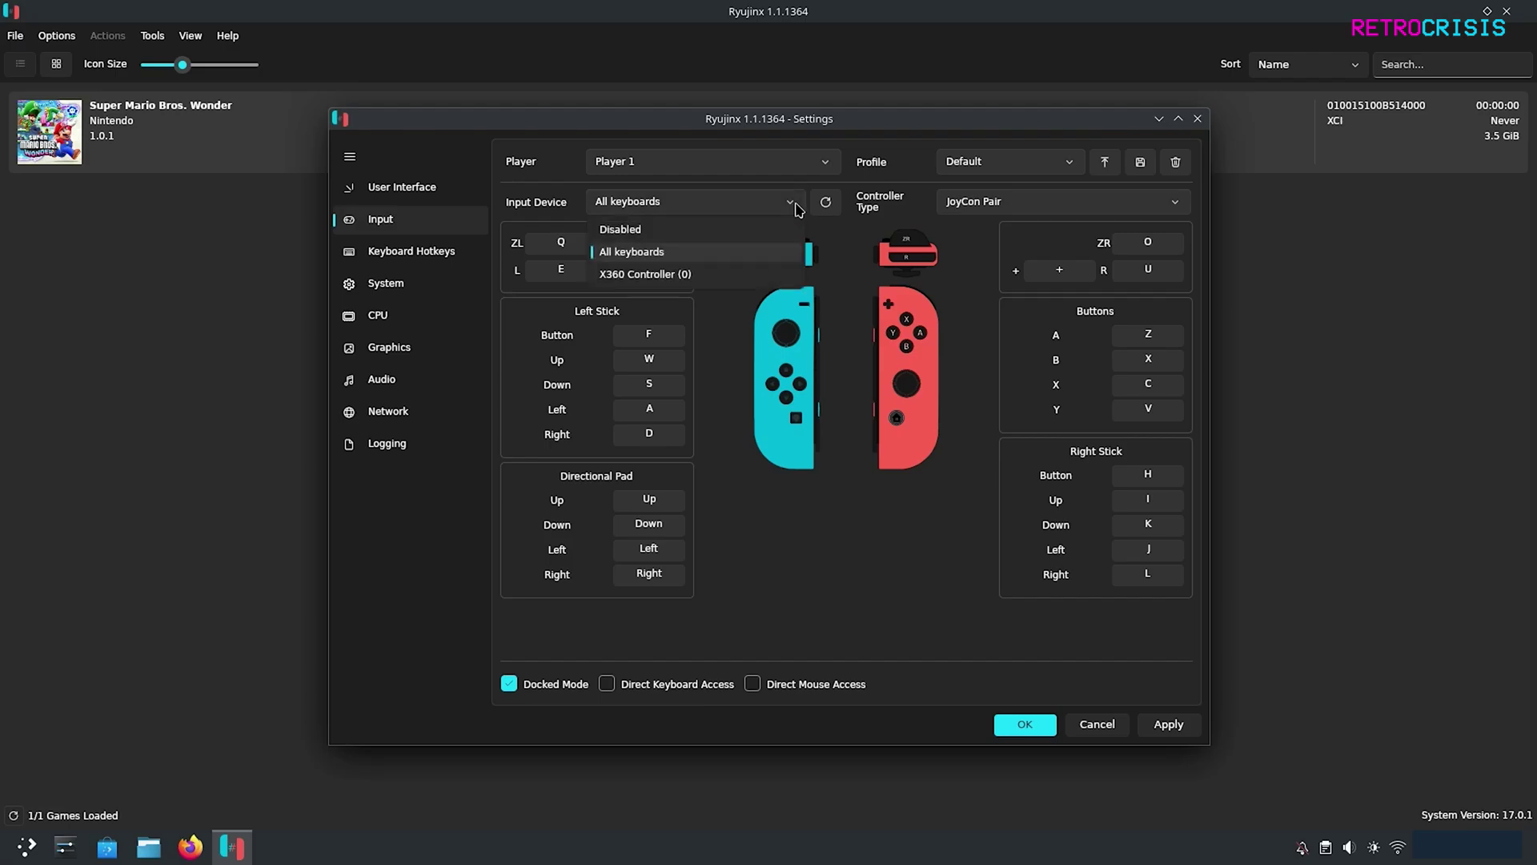
click(708, 277)
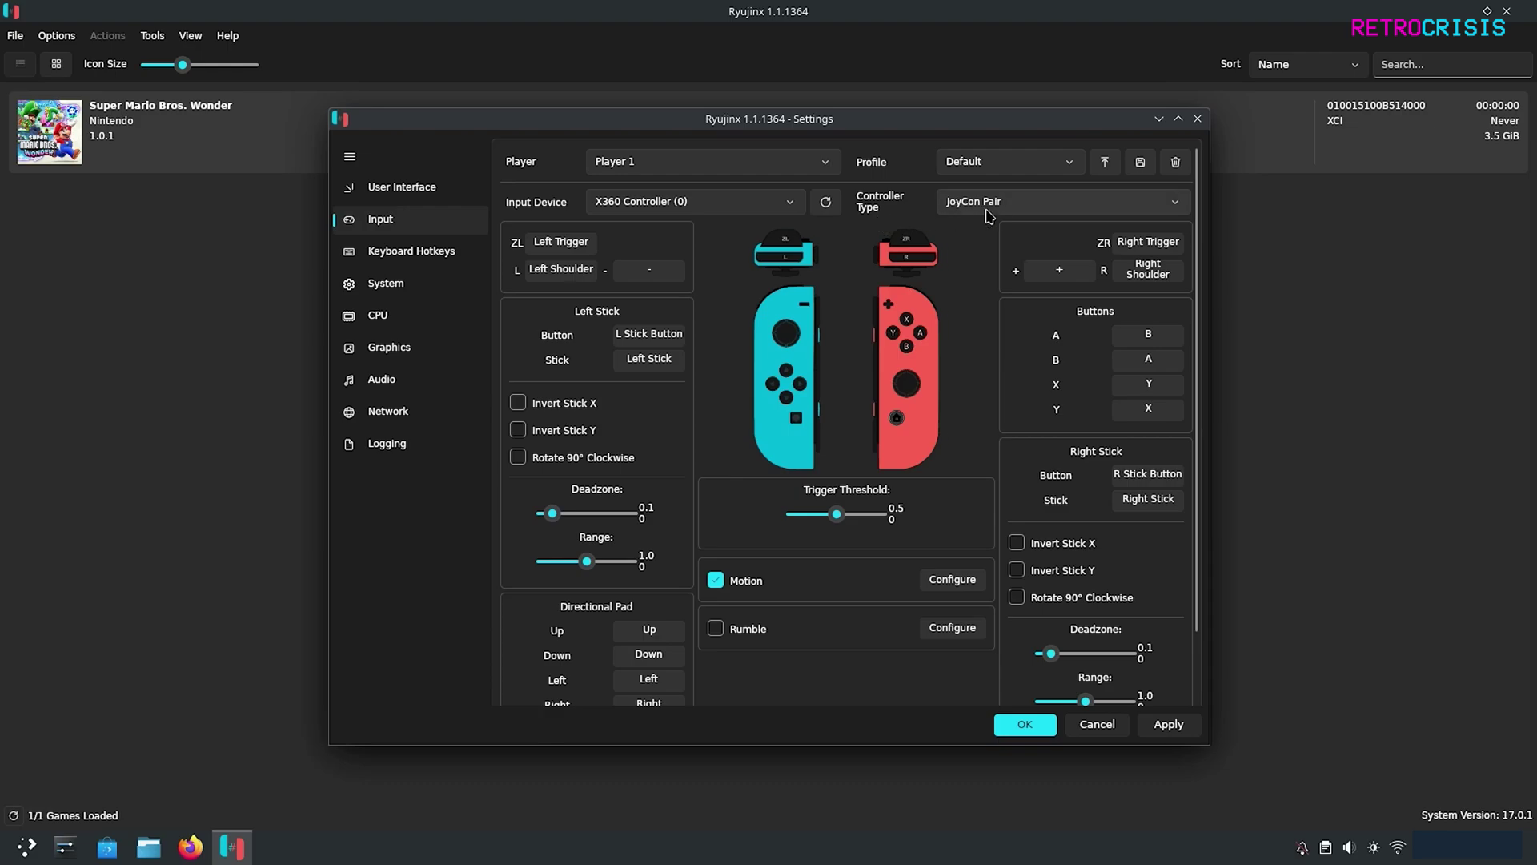
click(1032, 212)
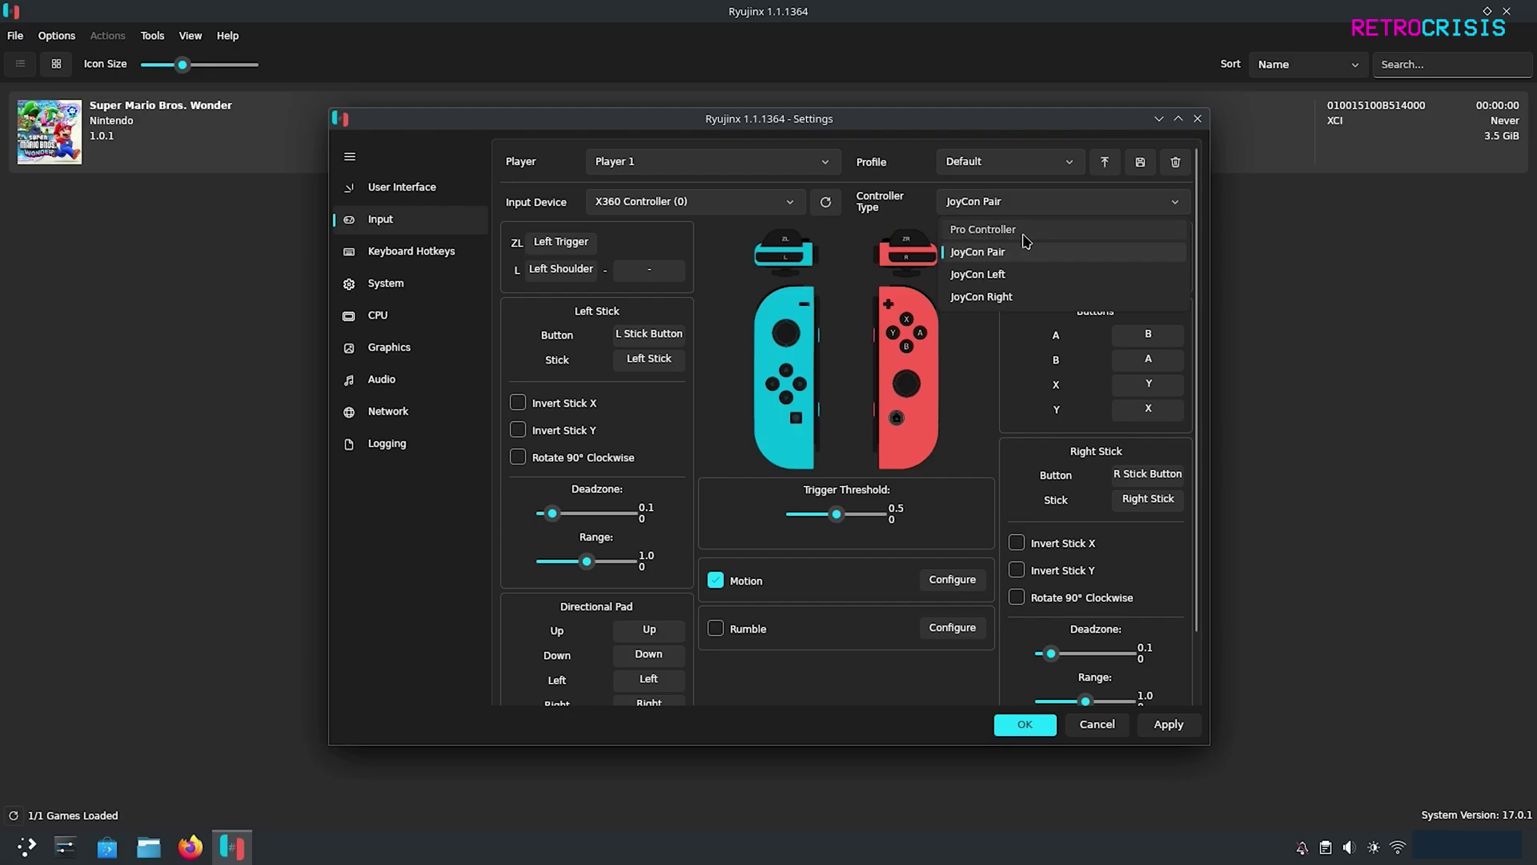
click(1026, 232)
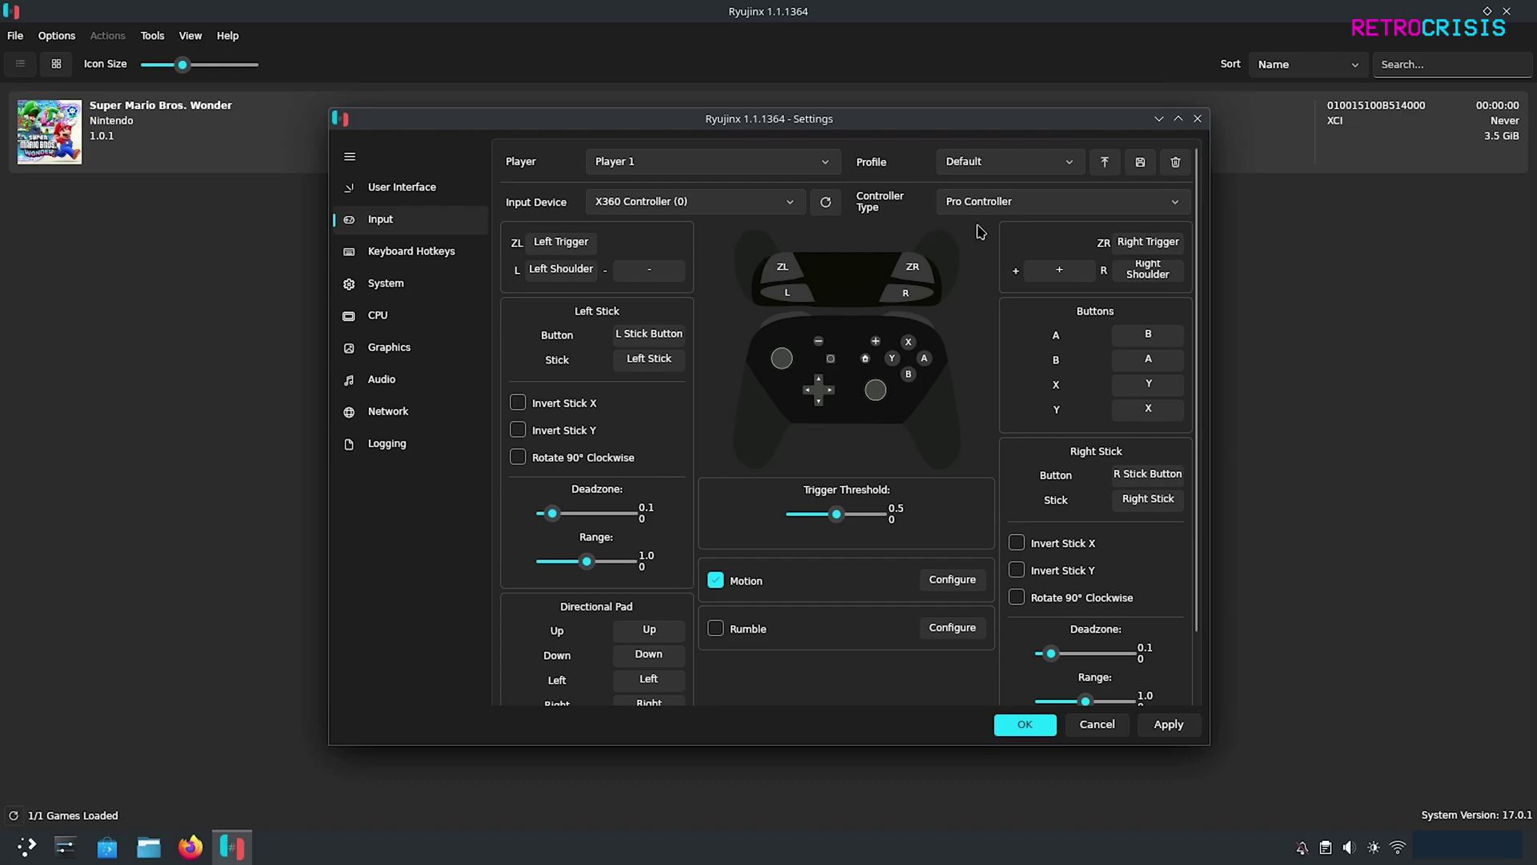
click(1135, 343)
scroll(1136, 345, down, 1)
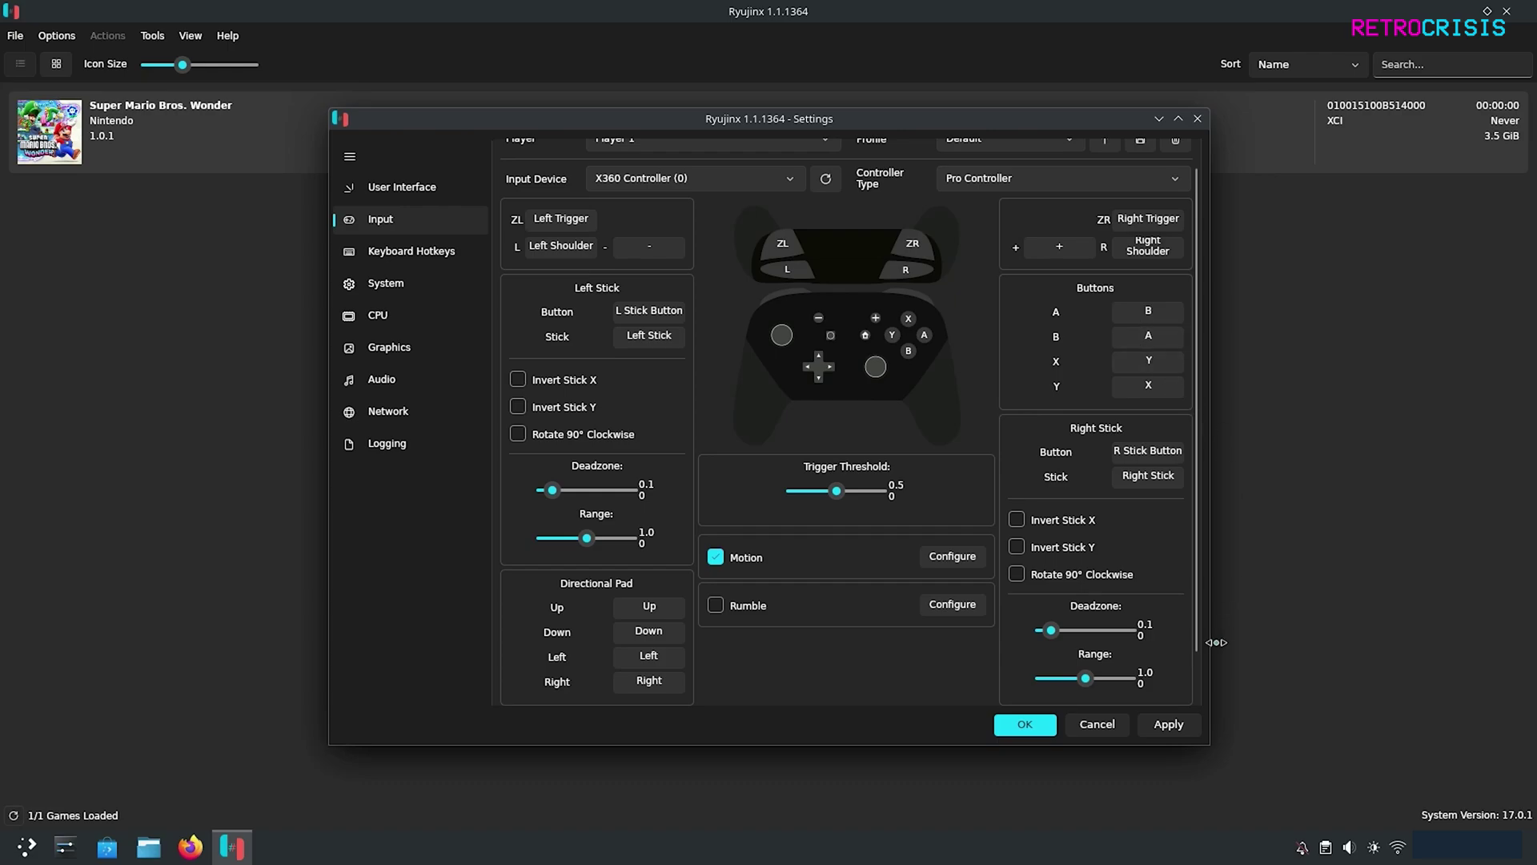
click(1174, 729)
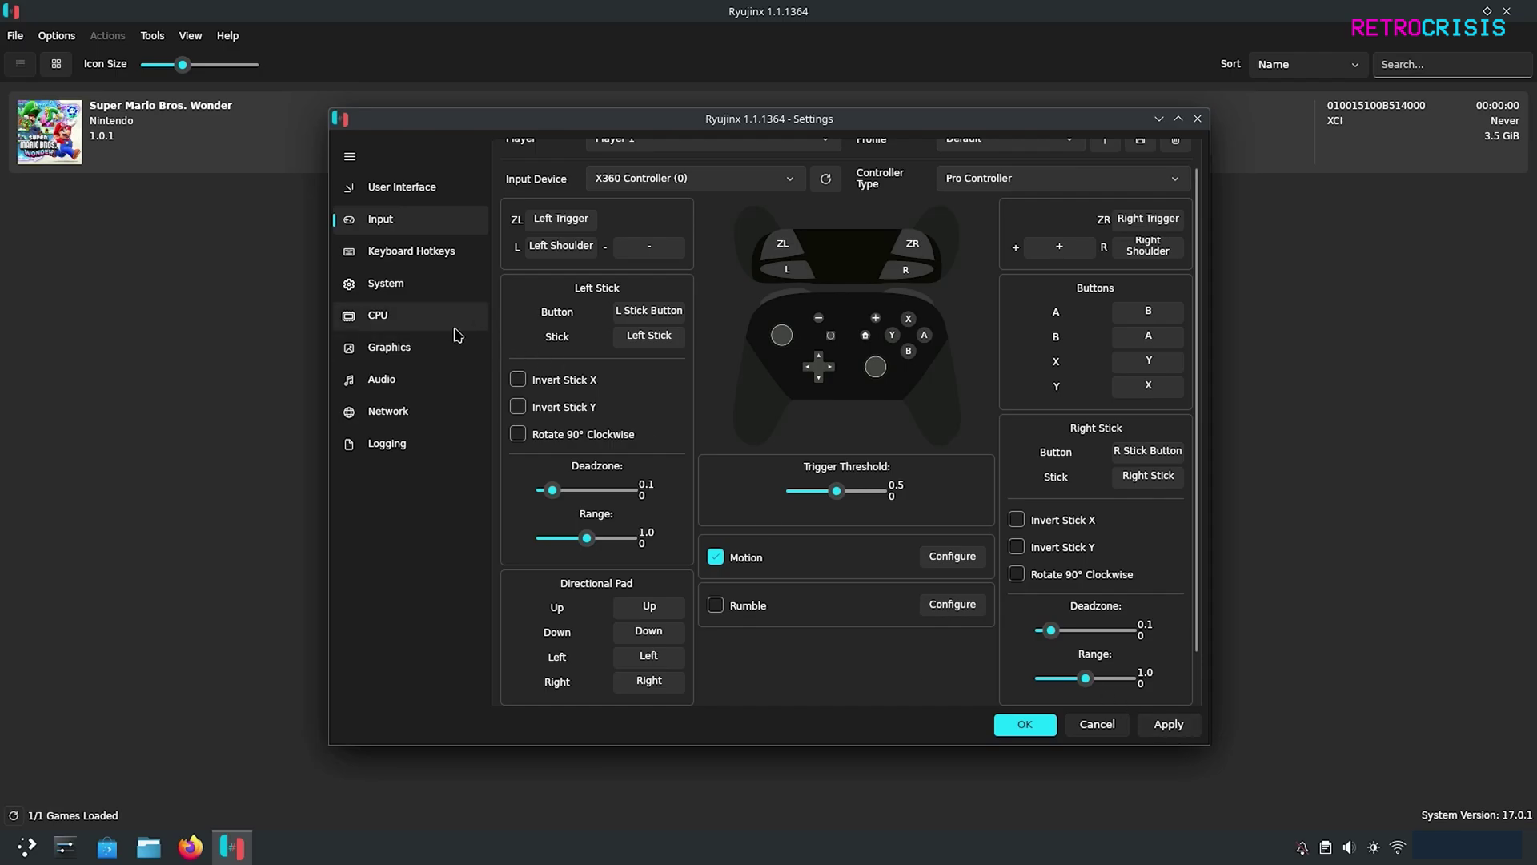
Set the system region to Europe and the system time zone to Europe/London, and apply the system settings.
click(386, 285)
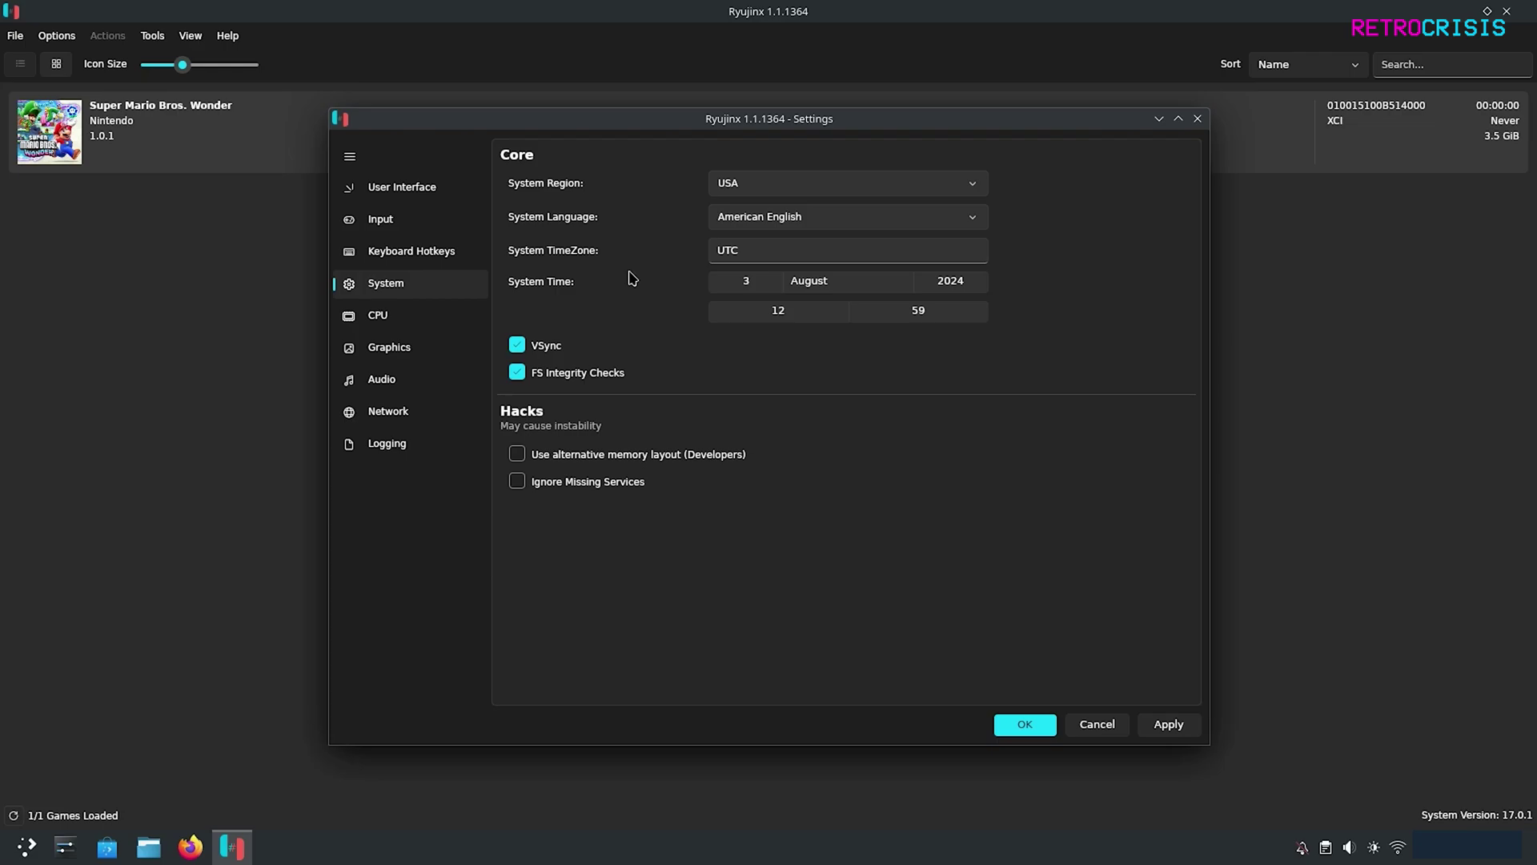
click(782, 189)
click(739, 252)
click(740, 254)
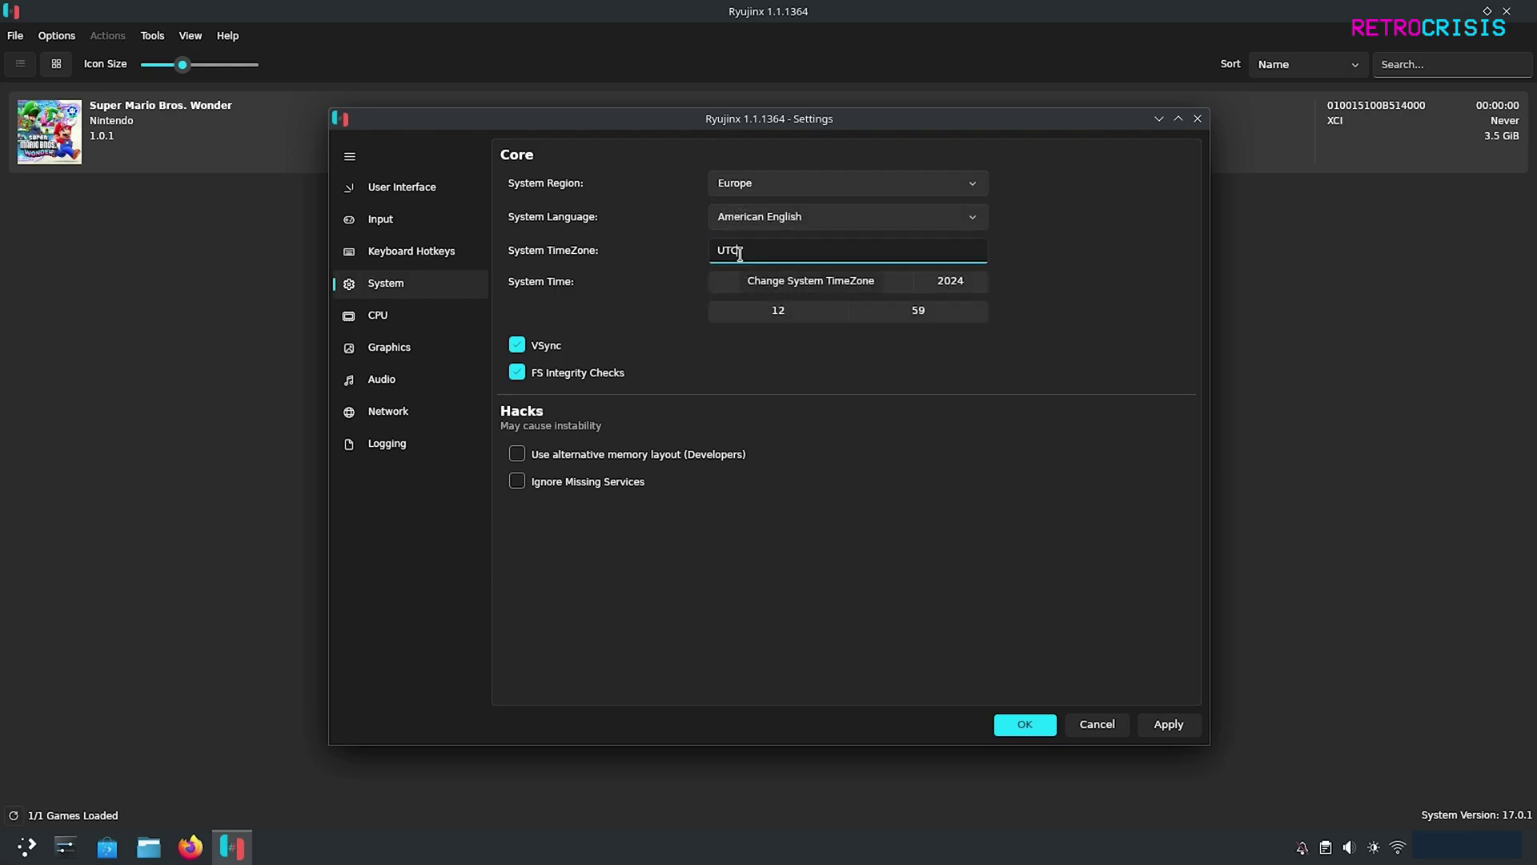
key(BackSpace)
key(BackSpace)
key(BackSpace)
text(london)
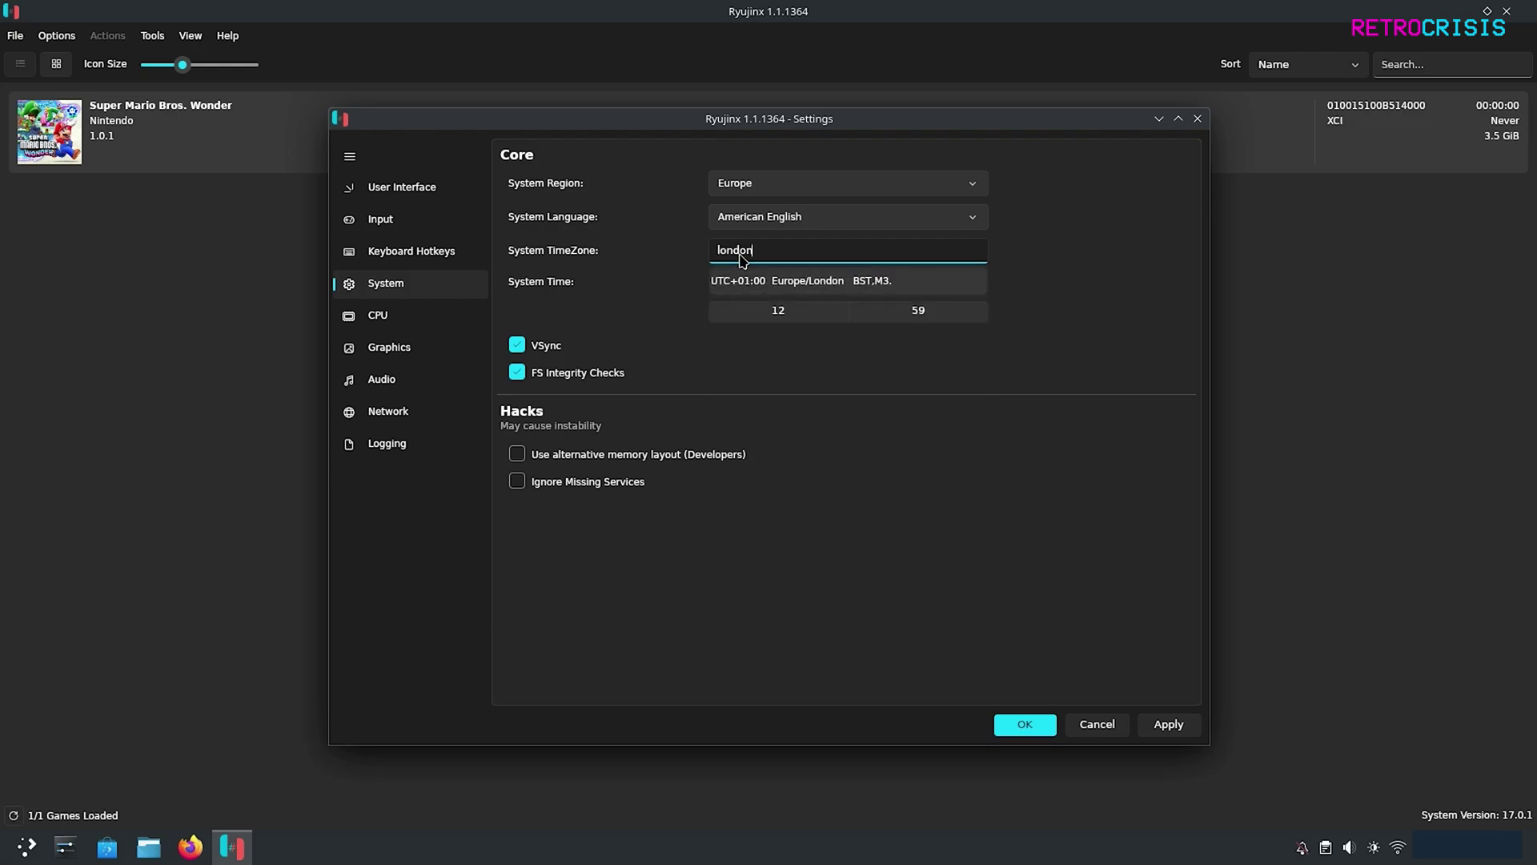
click(749, 280)
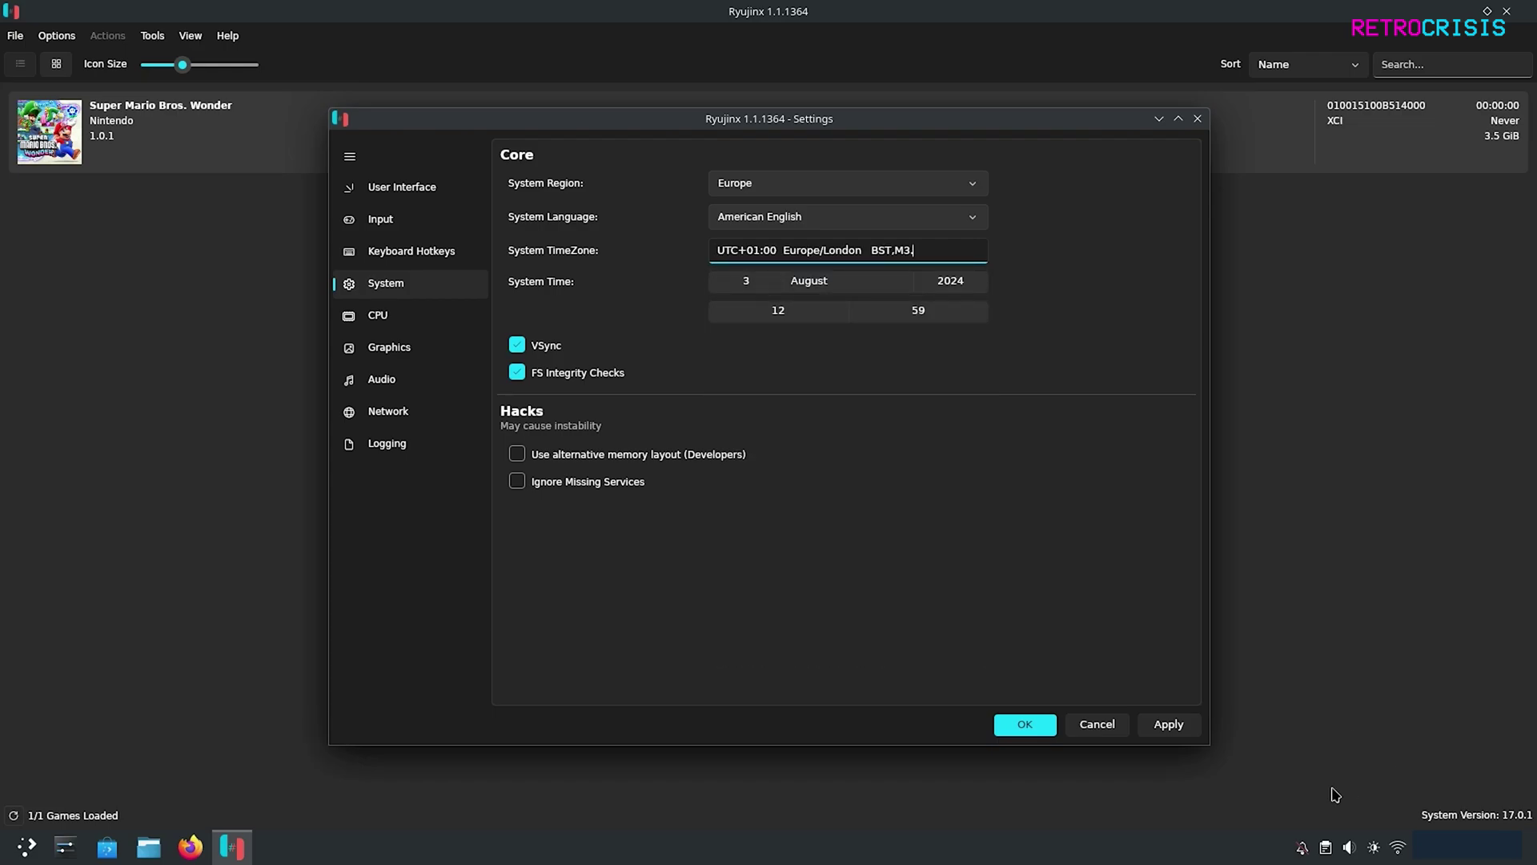
click(1153, 725)
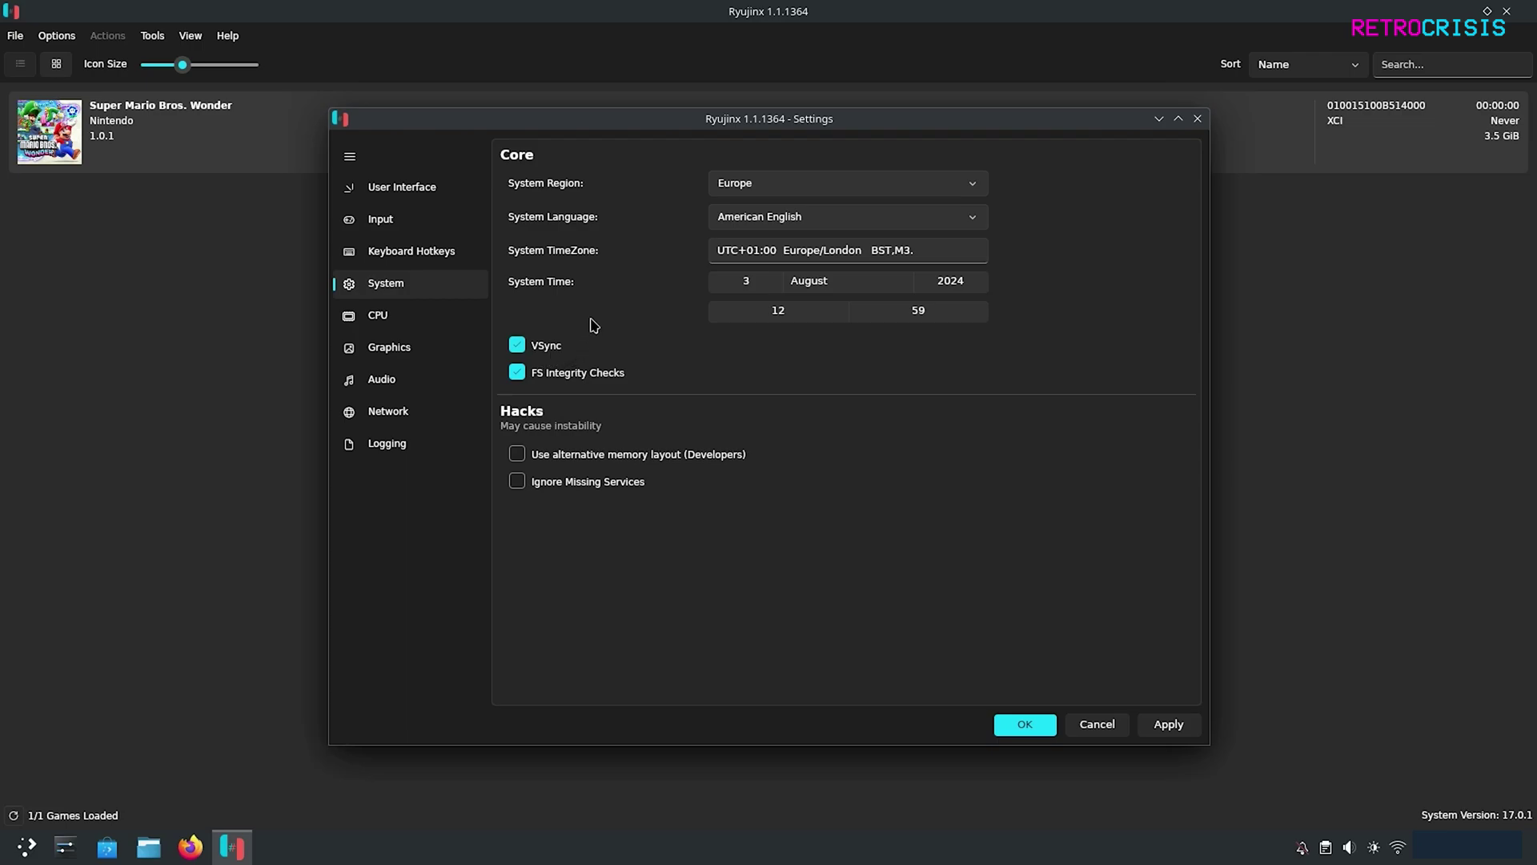
In the graphics settings, keep the Vulkan backend, the Intel(R) HD Graphics 520 (SKL GT2) GPU and the Native (720p/1080p) resolution scale.
click(412, 328)
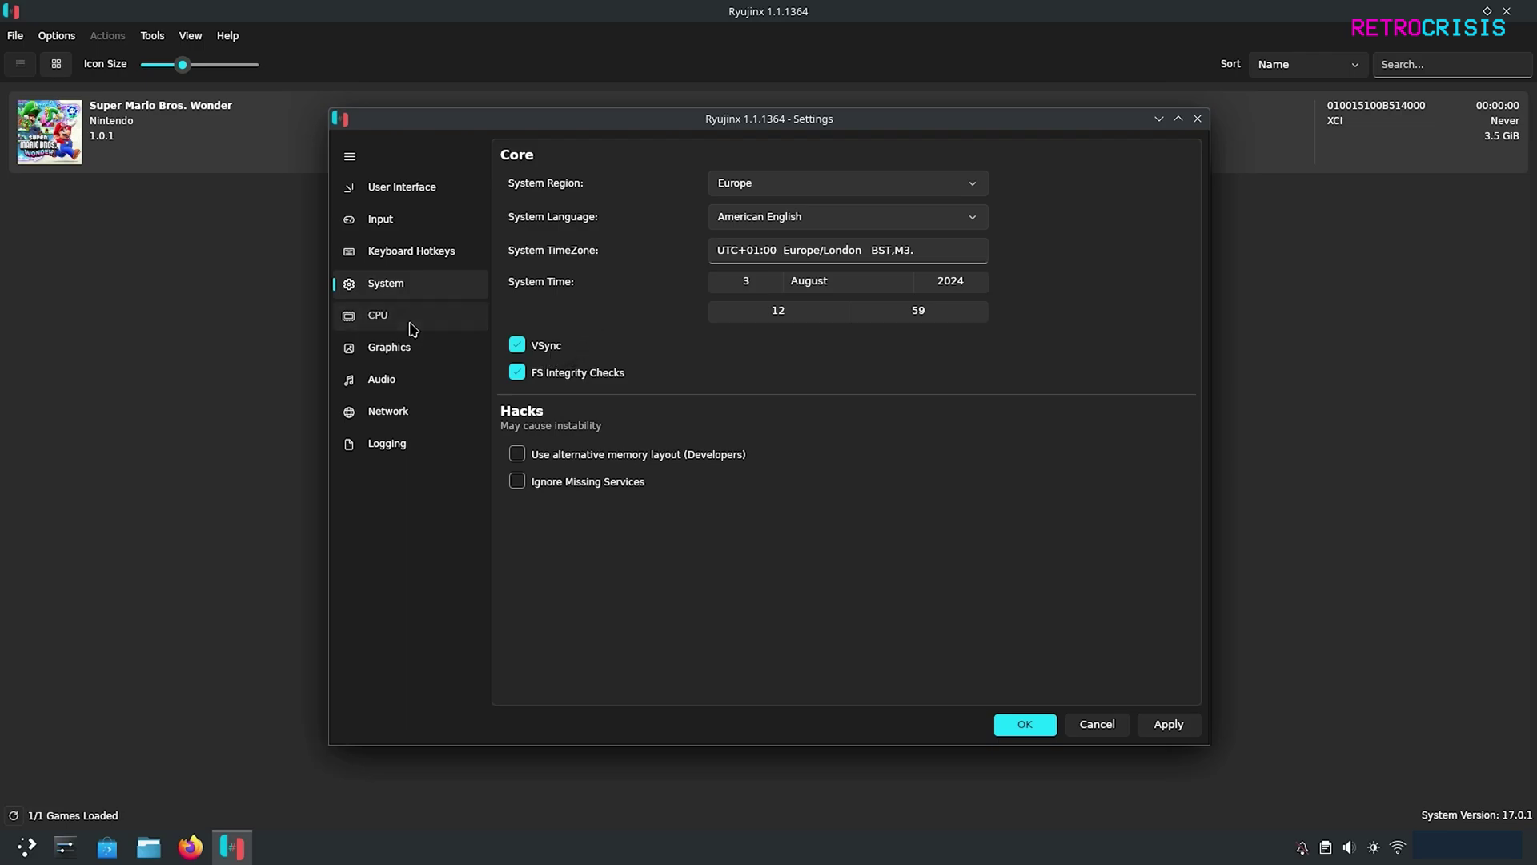
click(435, 354)
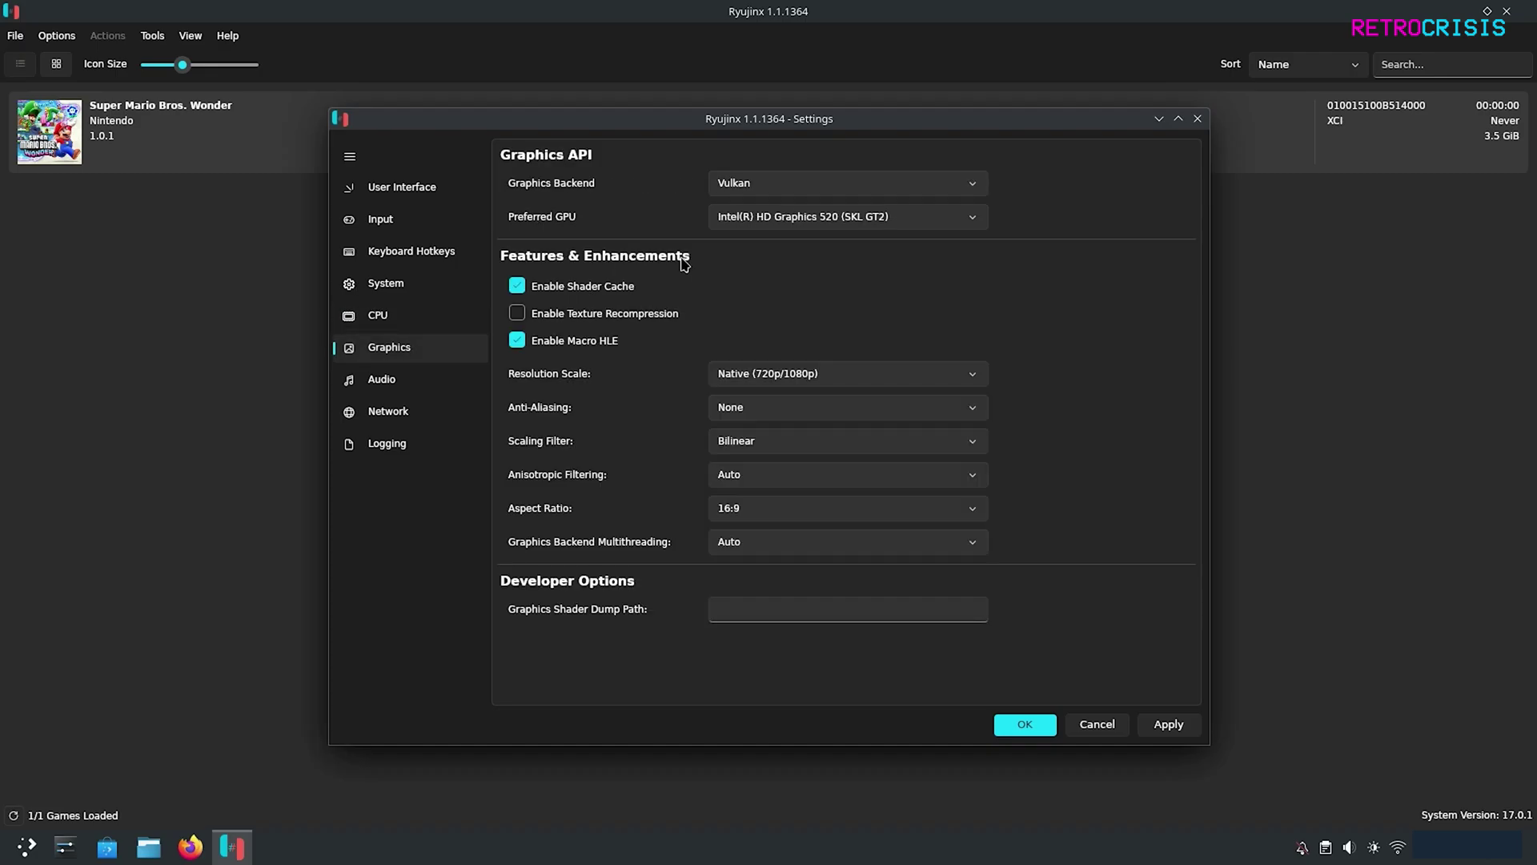
click(825, 184)
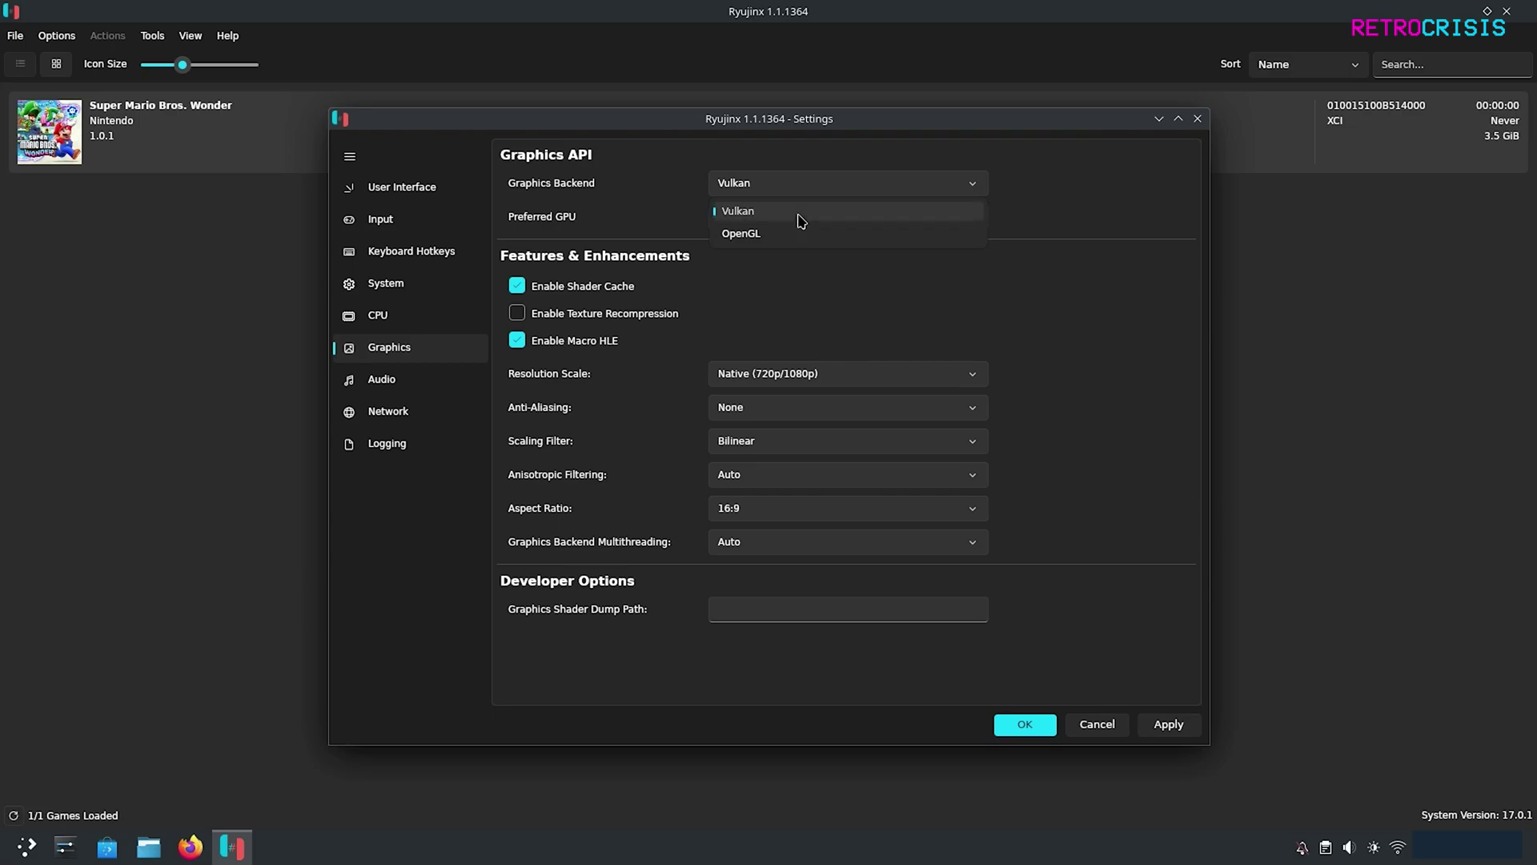
click(792, 213)
click(771, 212)
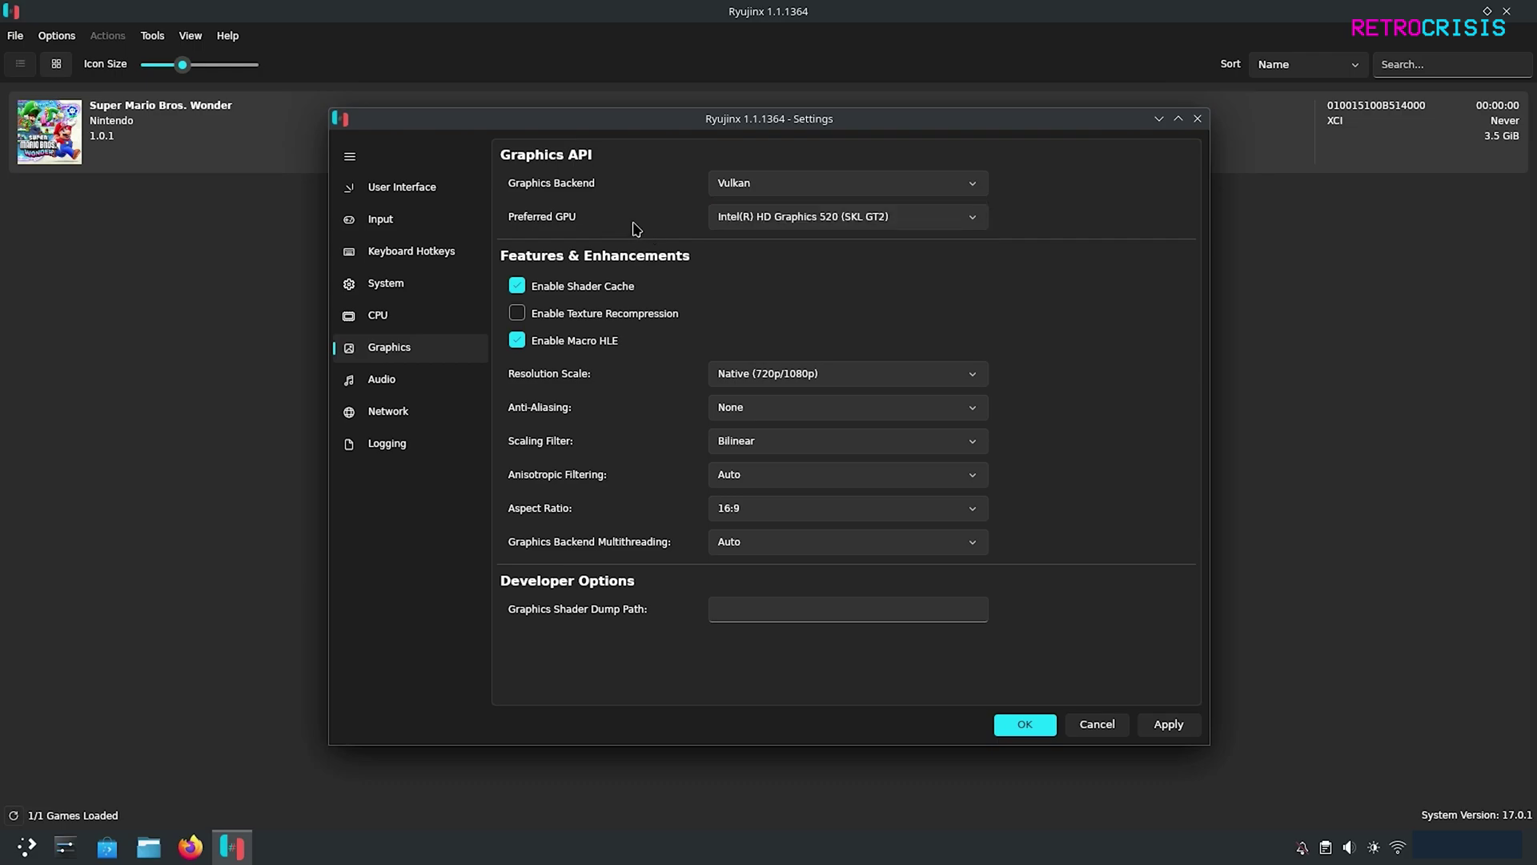
click(927, 219)
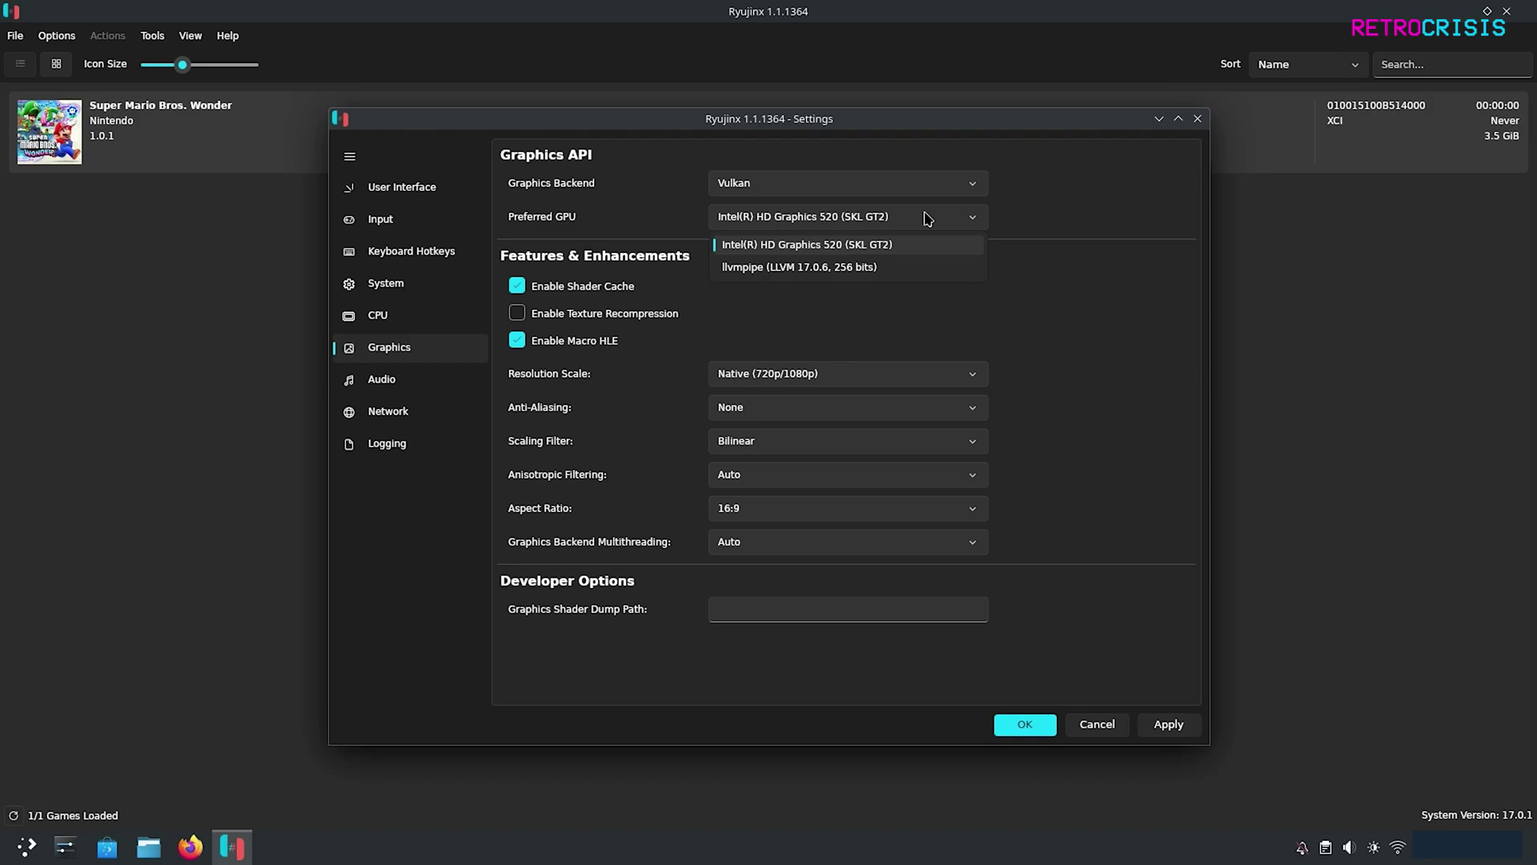
click(927, 219)
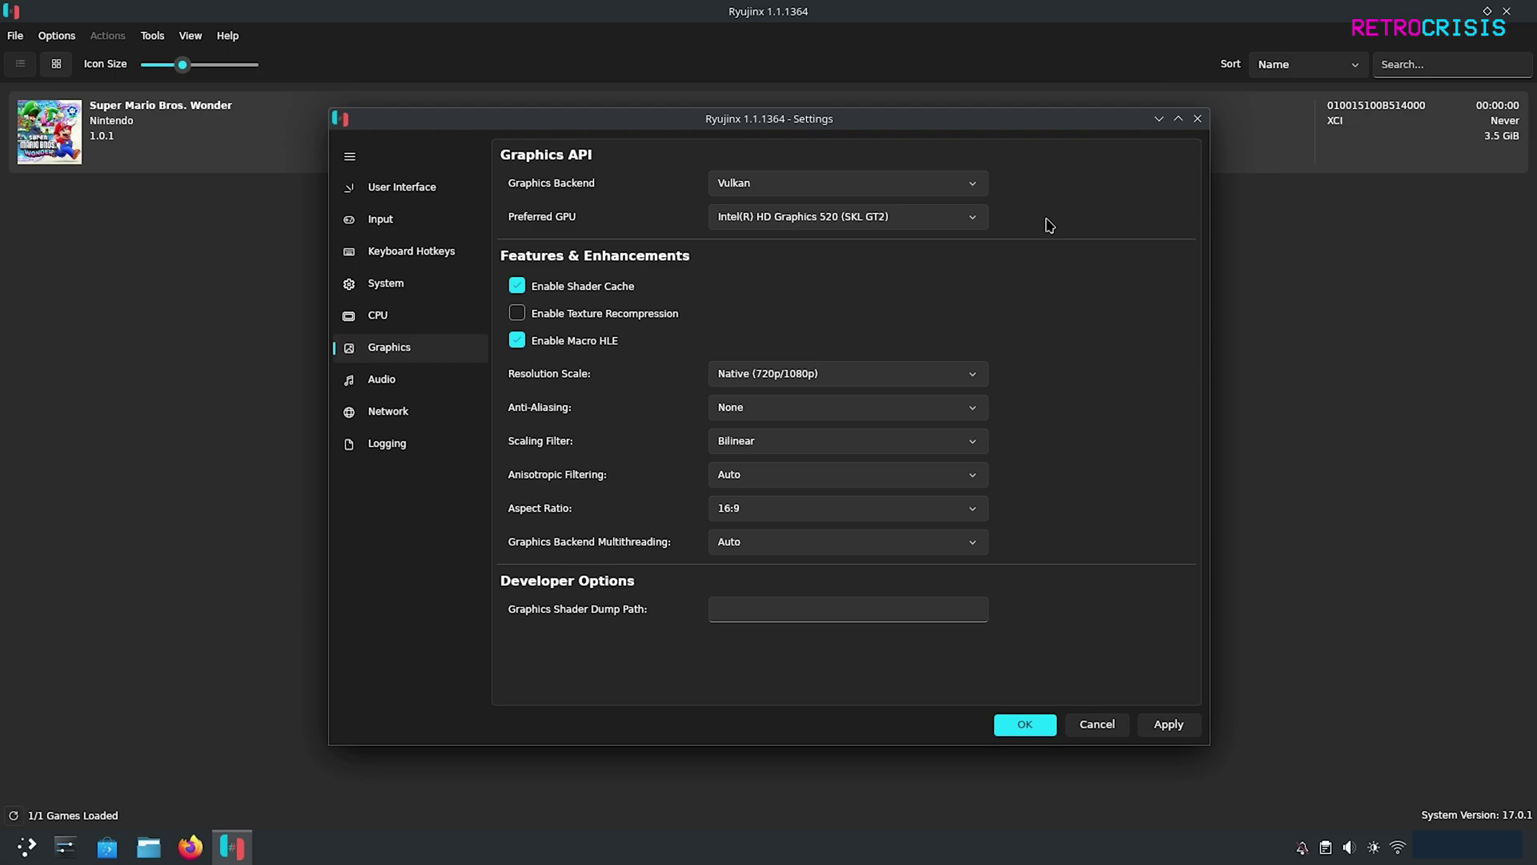
click(861, 376)
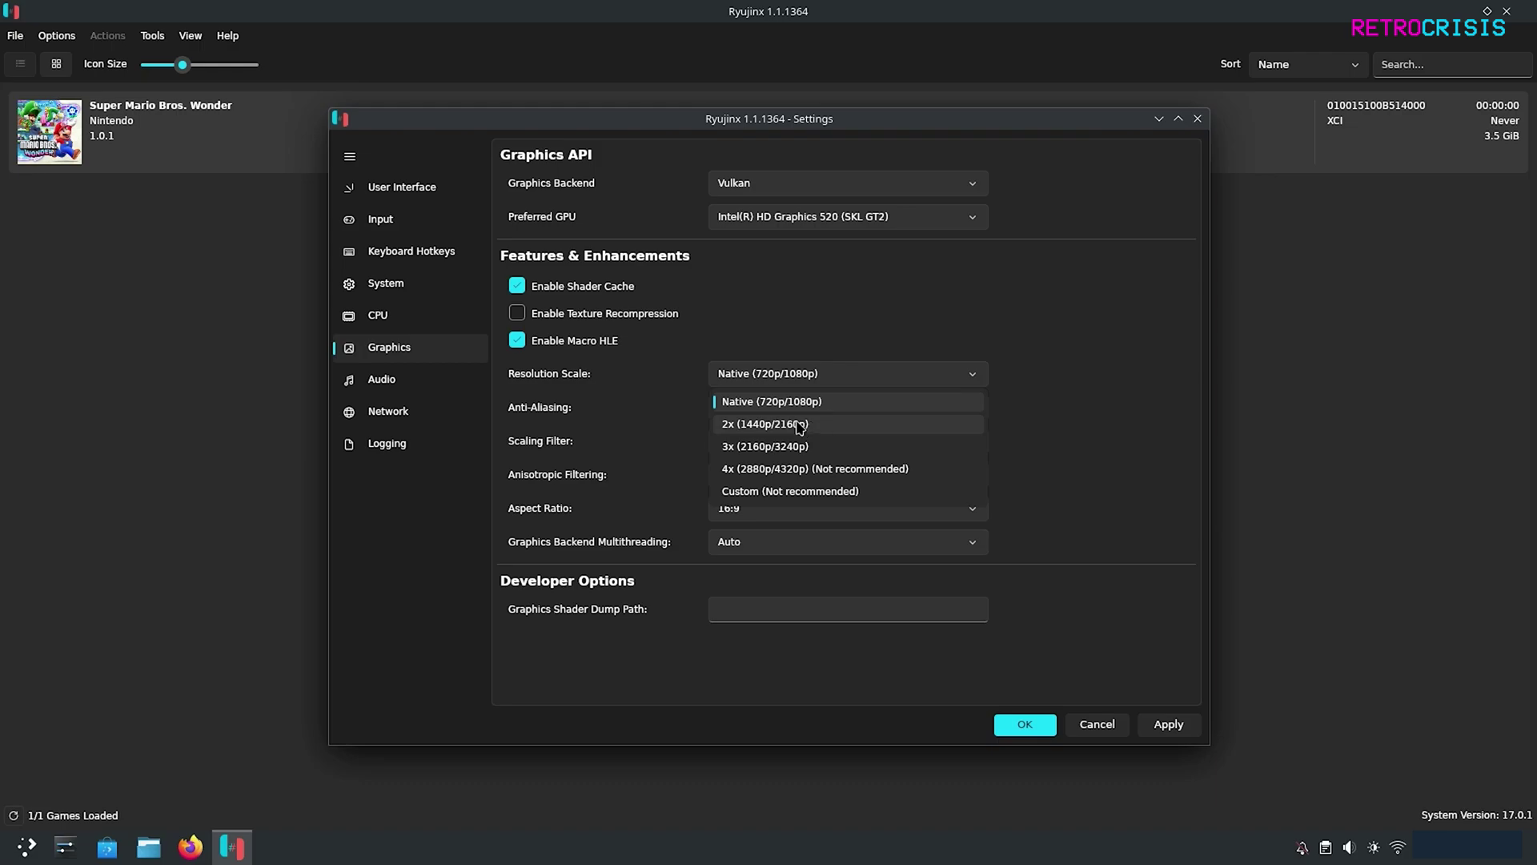
click(822, 408)
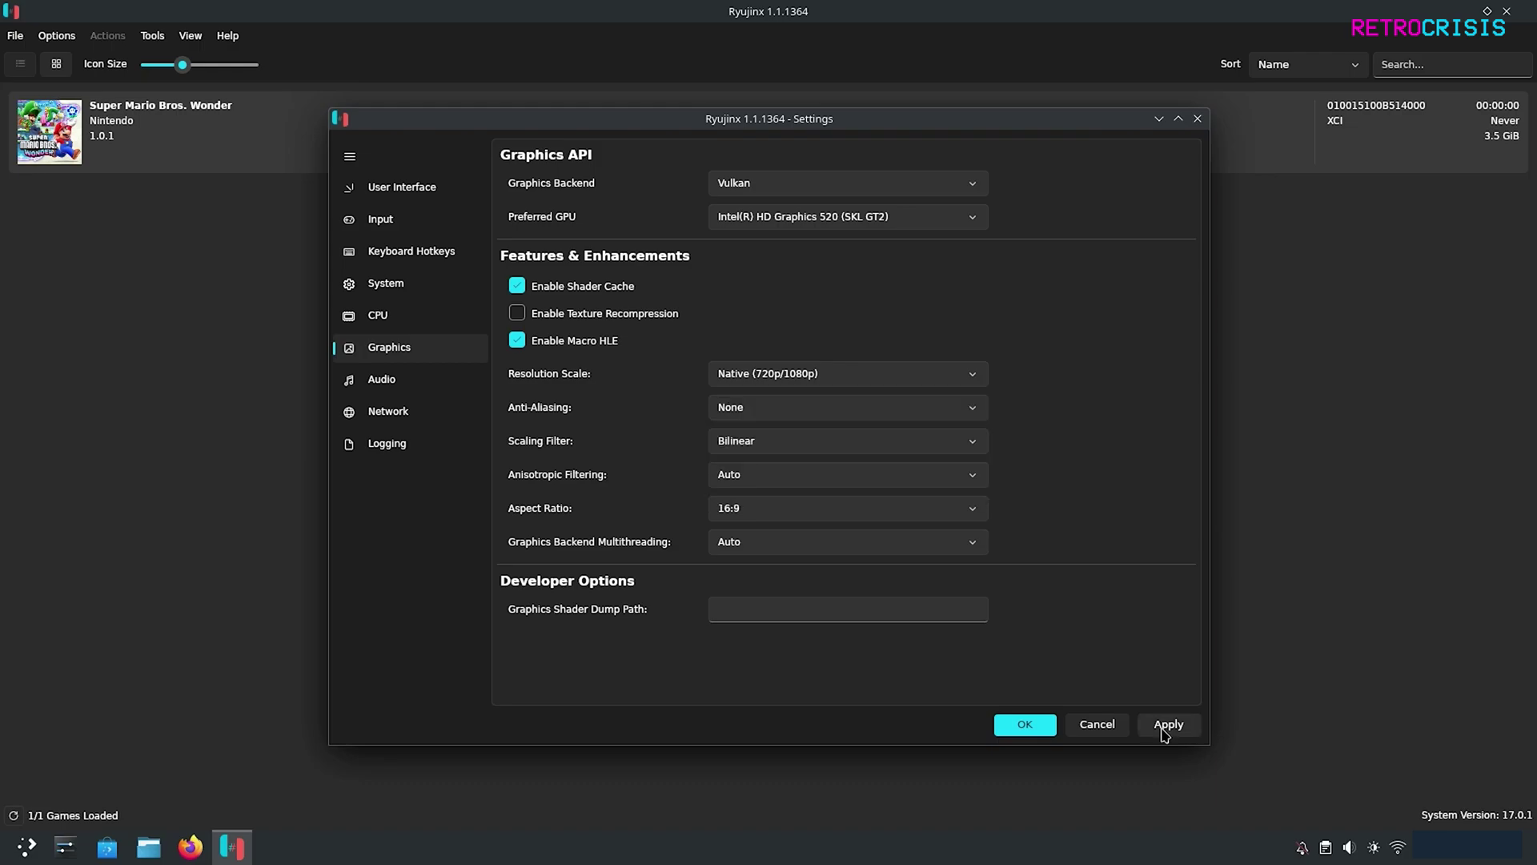
Review the audio backend and network settings, and save and close the settings.
click(381, 382)
click(831, 191)
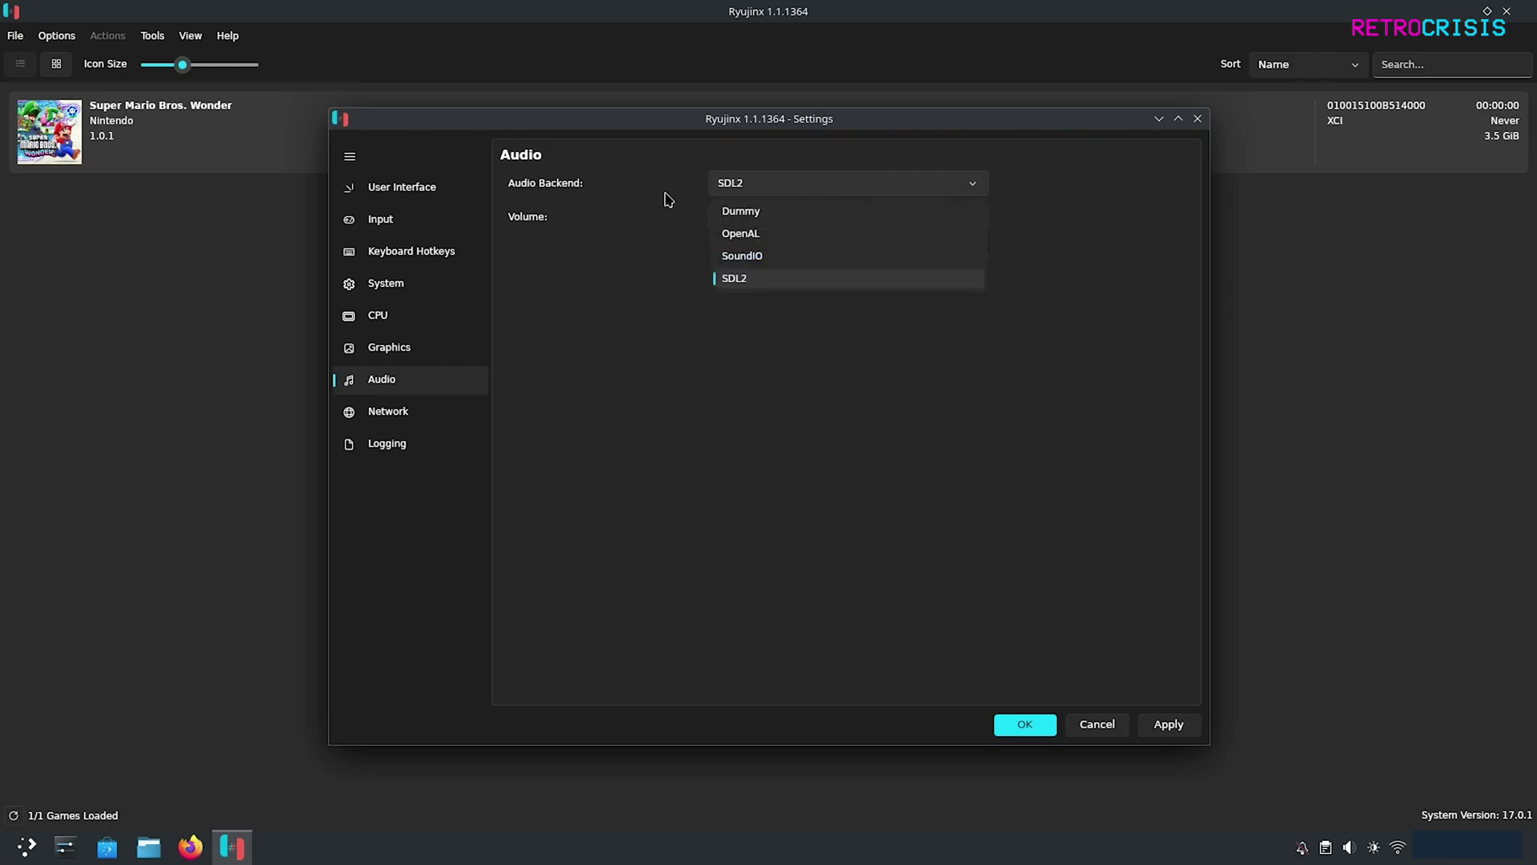
click(675, 295)
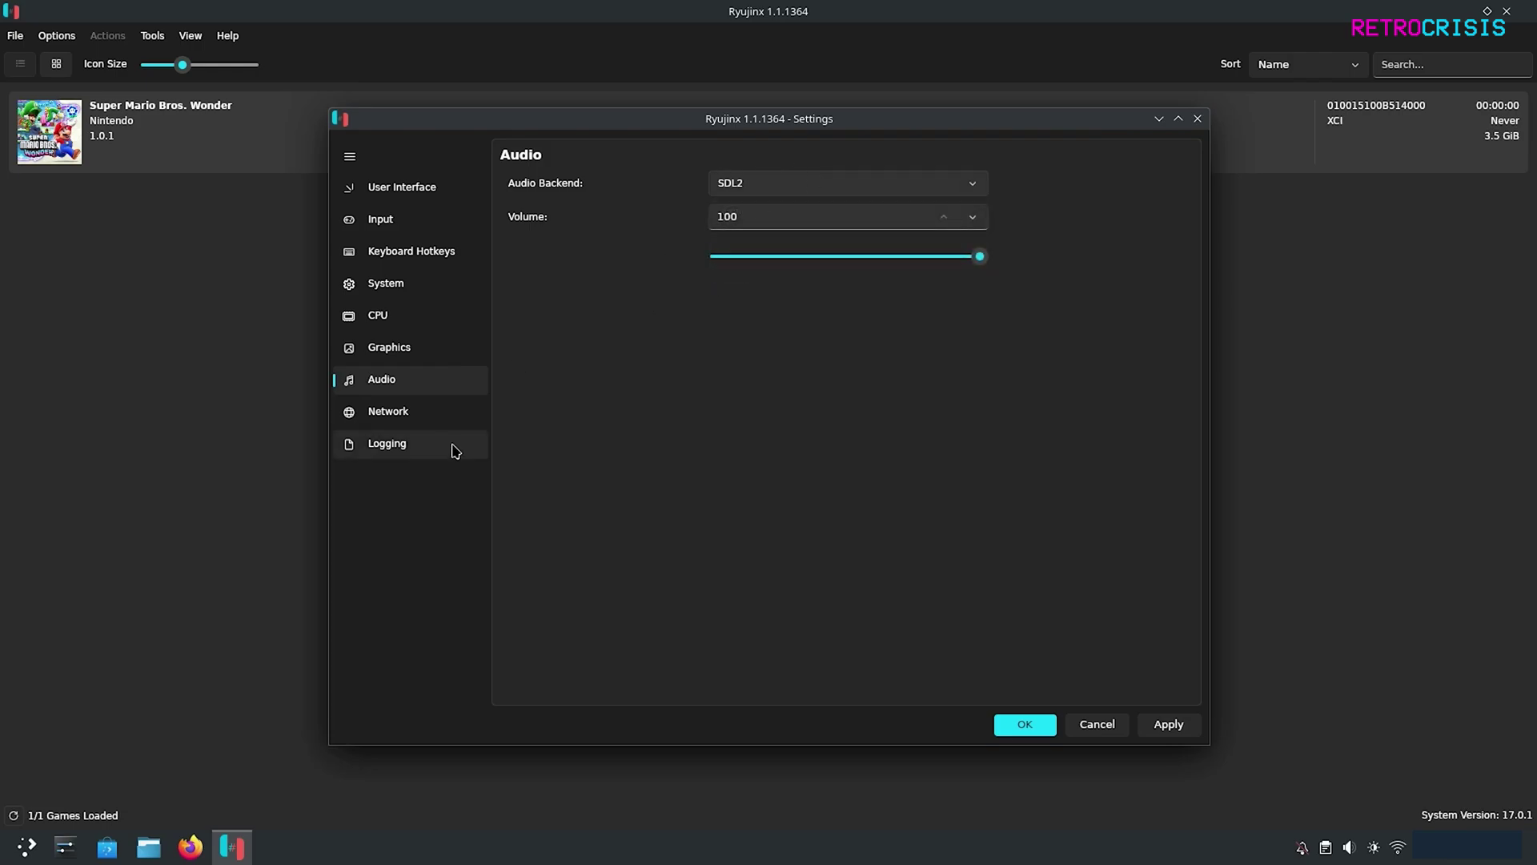
click(437, 413)
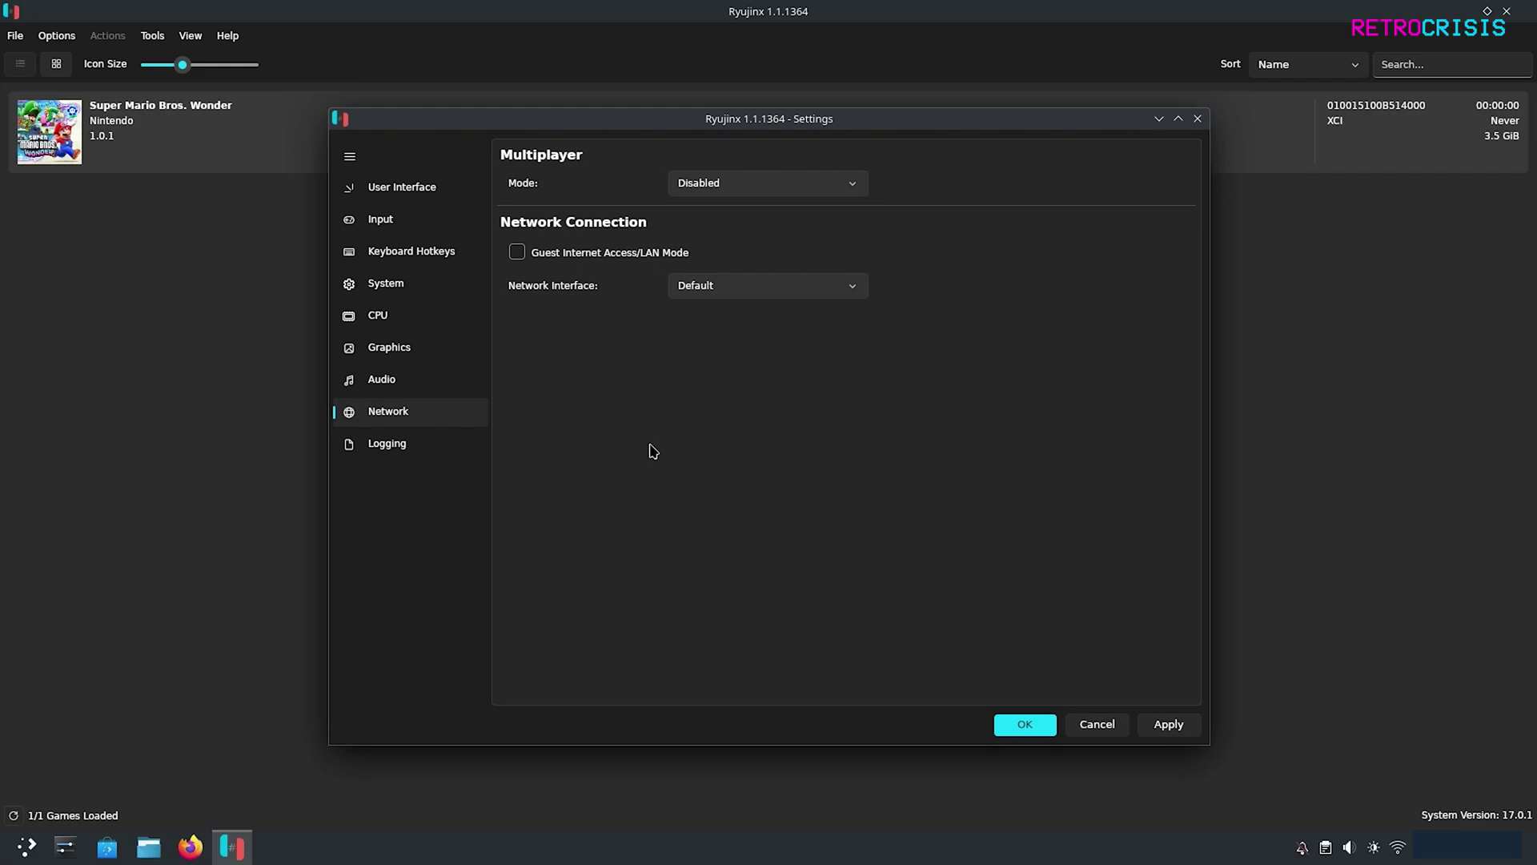
click(1014, 727)
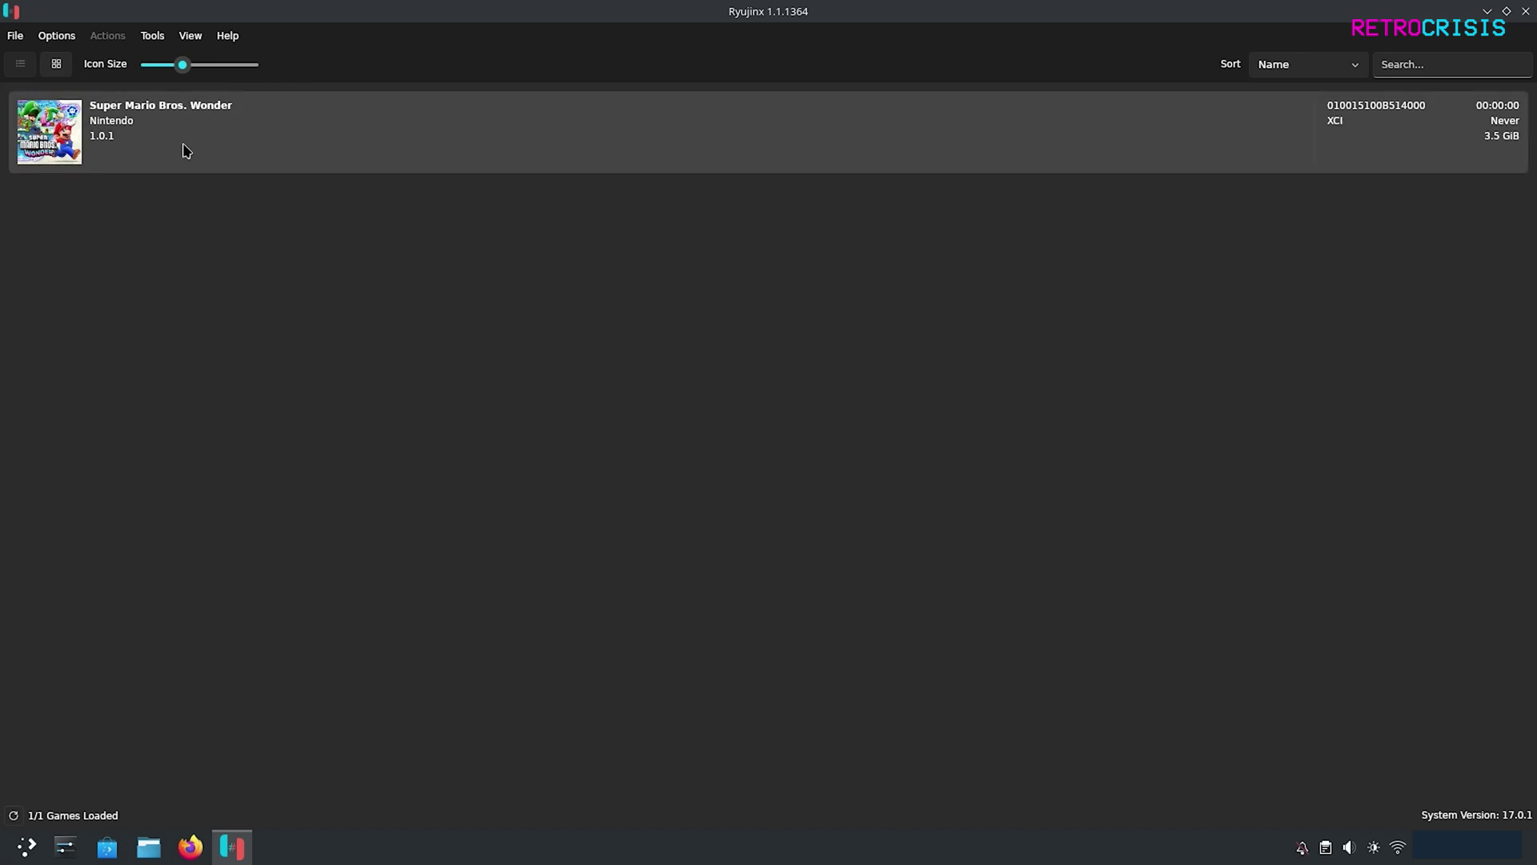
Launch Super Mario Bros. Wonder and switch the running game from docked to handheld mode.
click(186, 151)
double_click(186, 151)
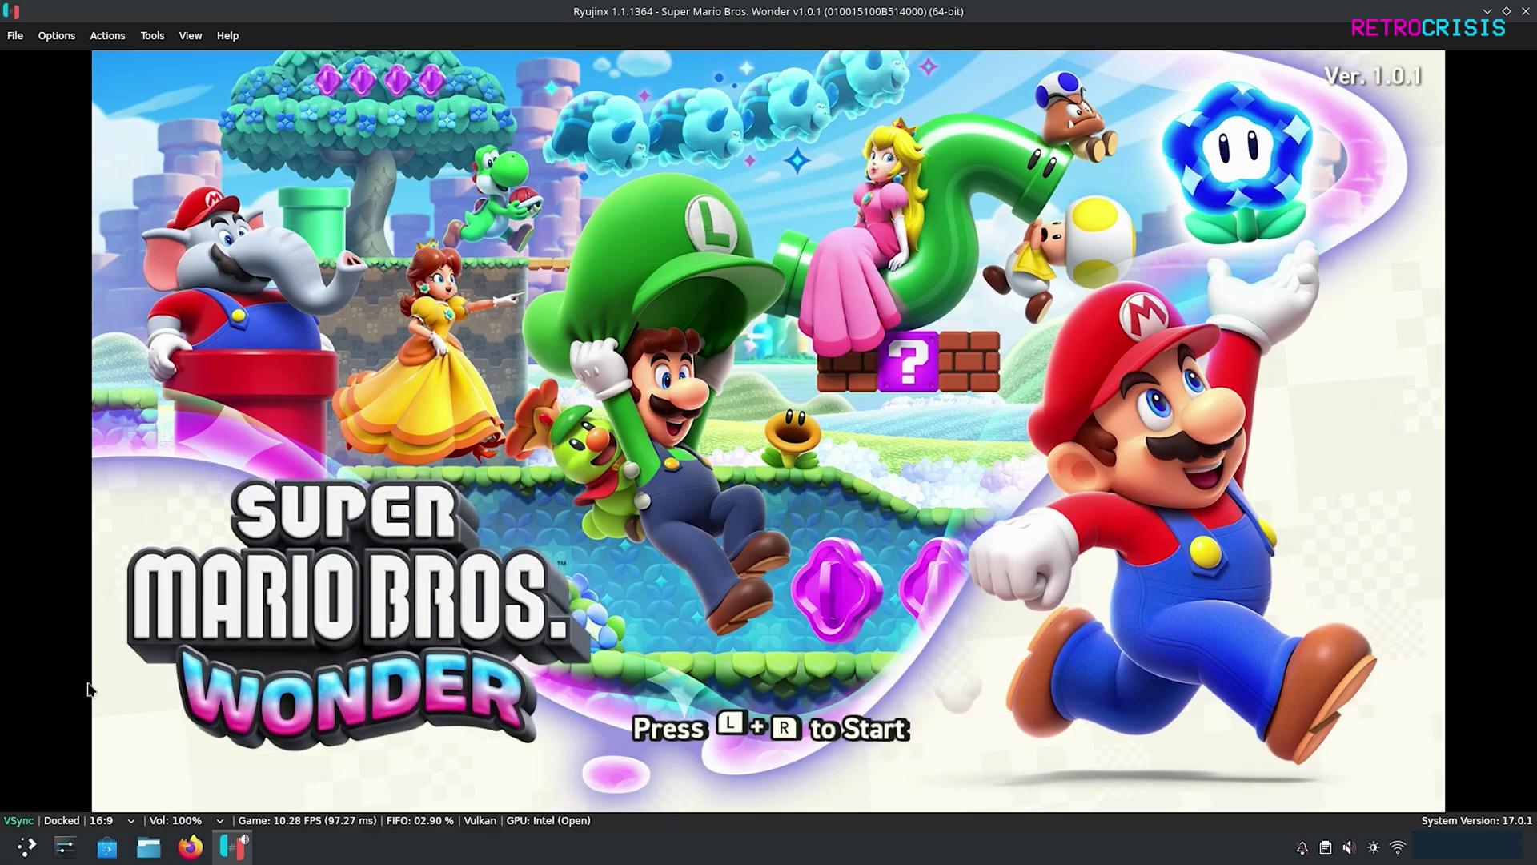
click(62, 821)
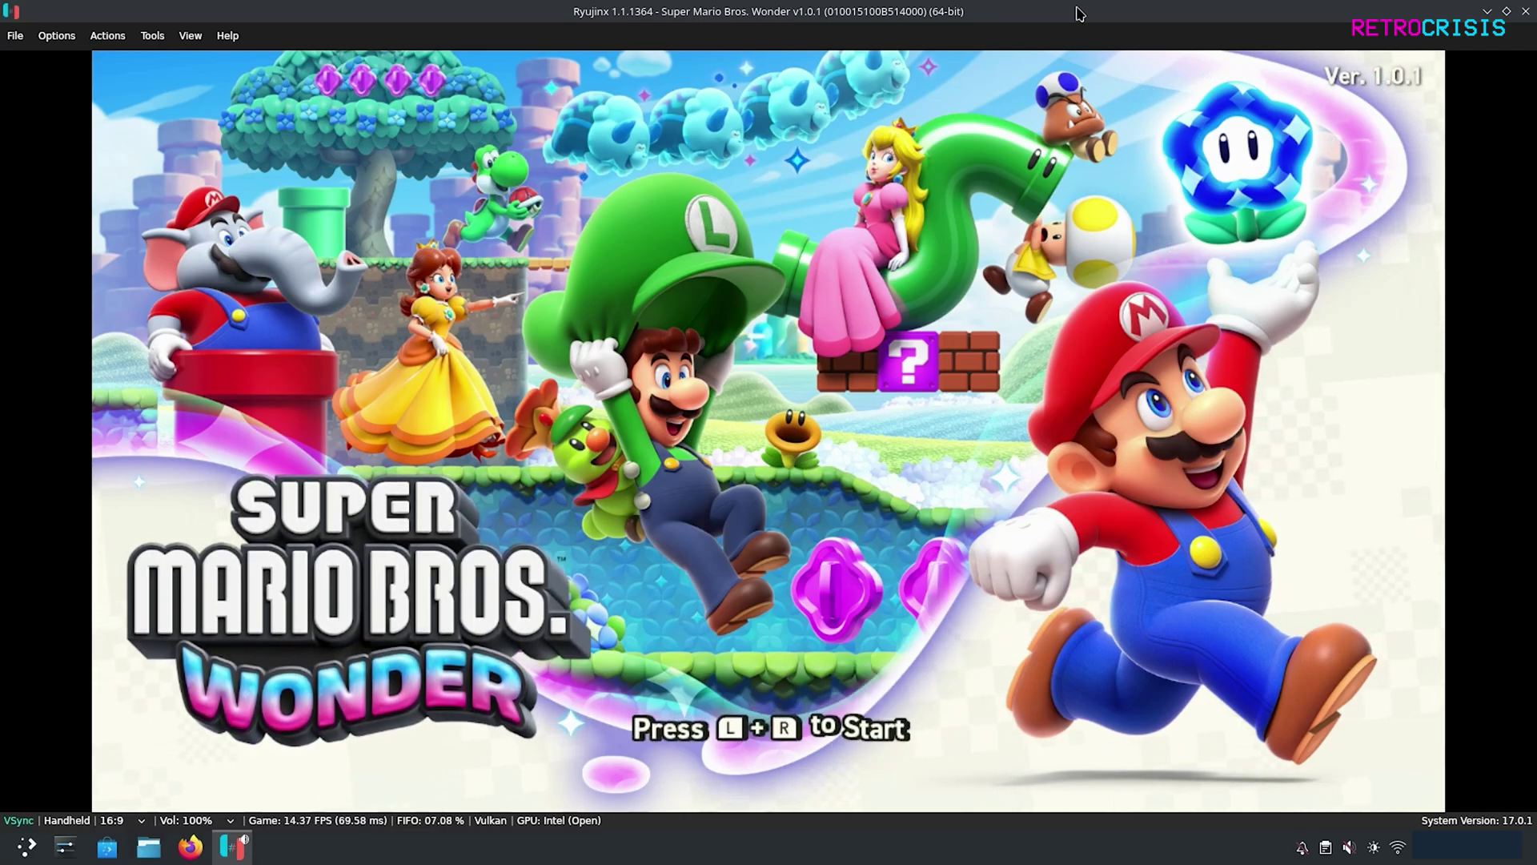
Toggle the game's full-screen view and reposition the reduced emulator window on the desktop.
key(F11)
key(F11)
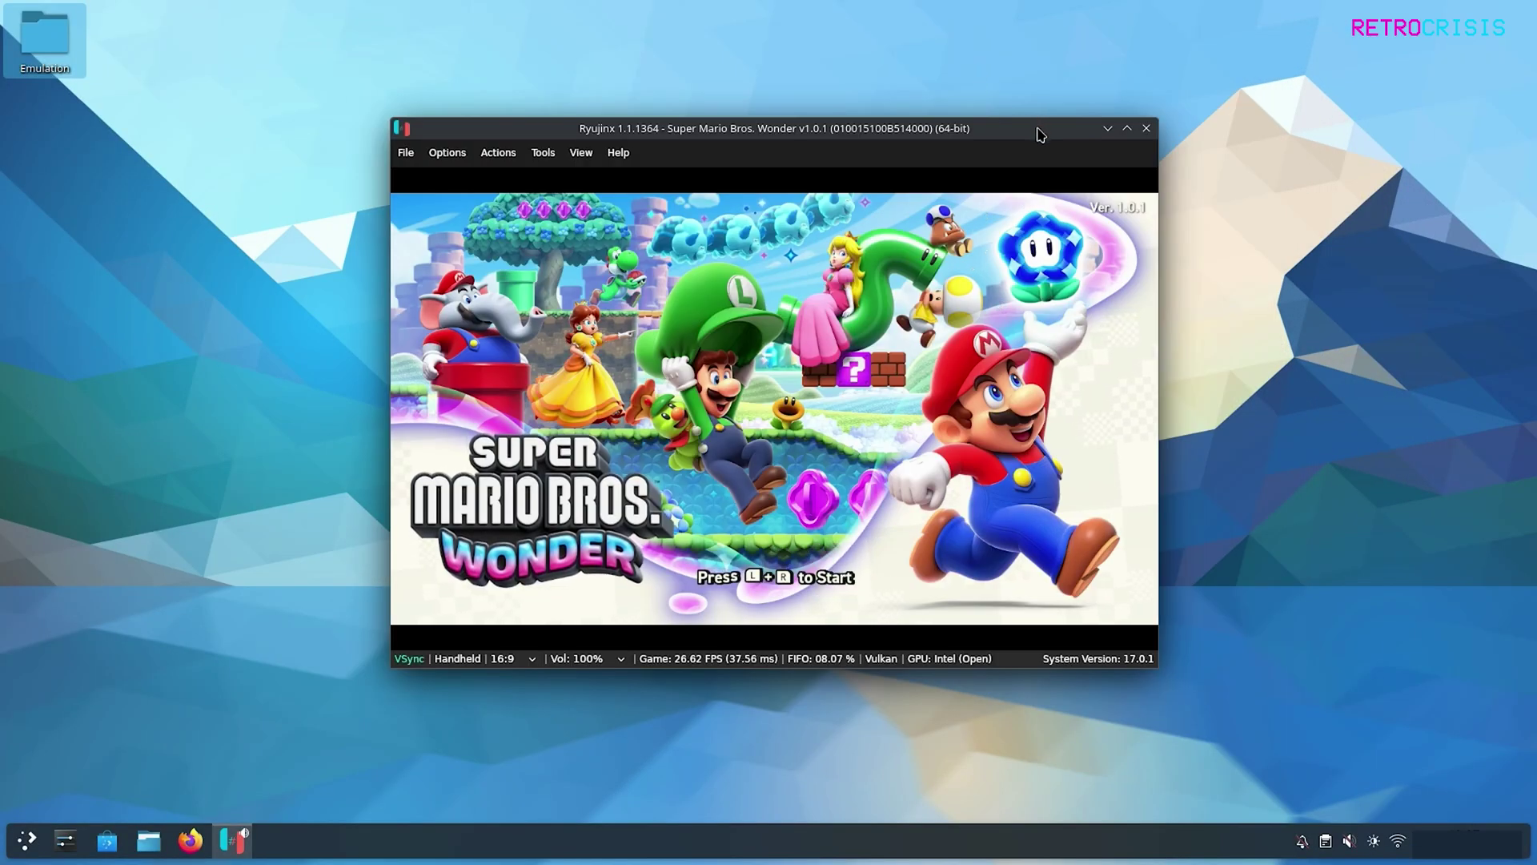
drag(1039, 135, 1029, 139)
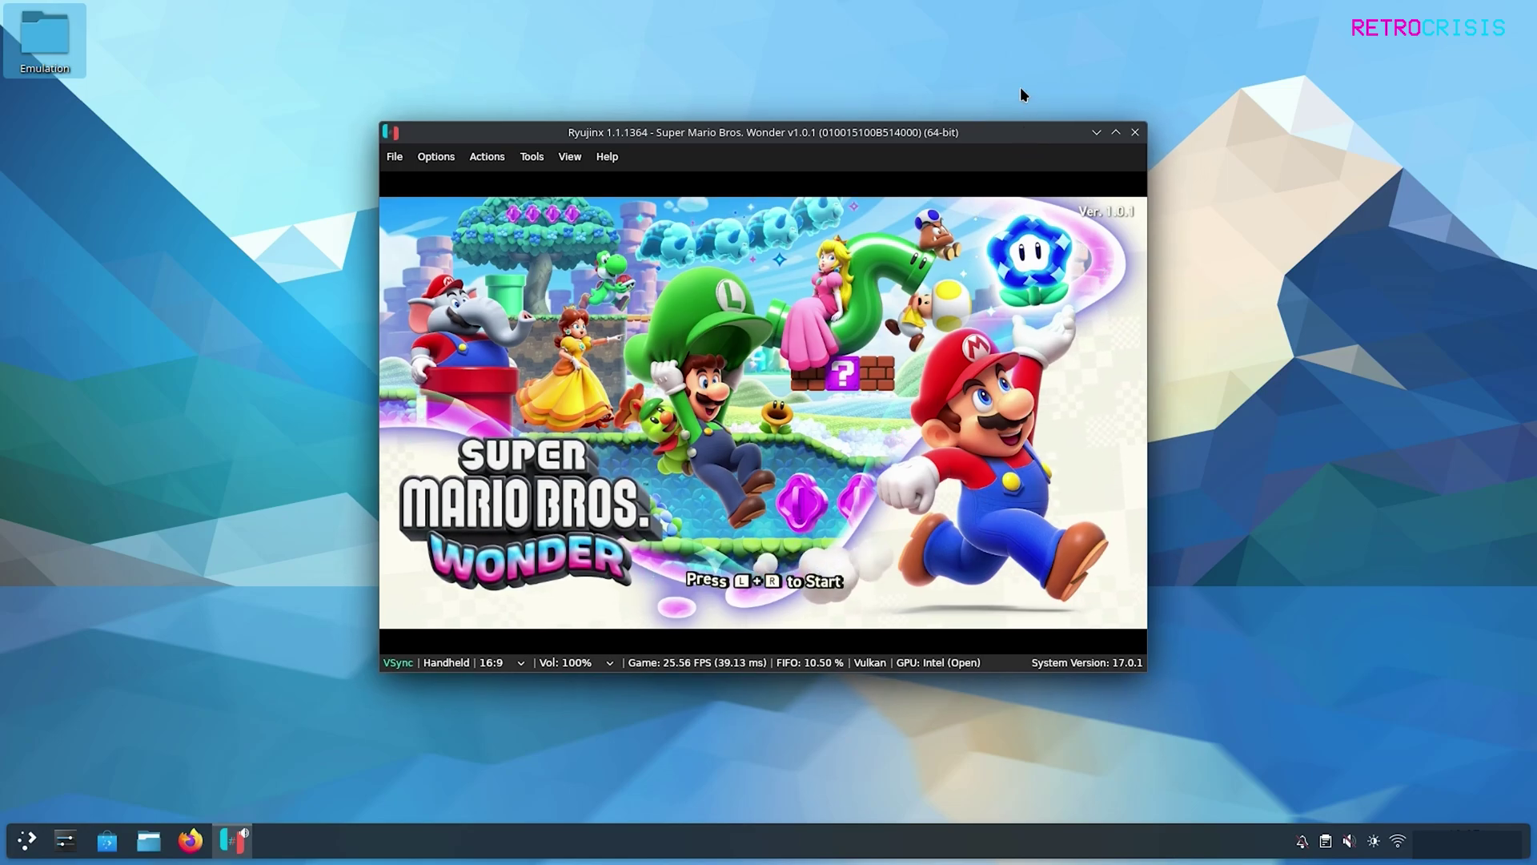